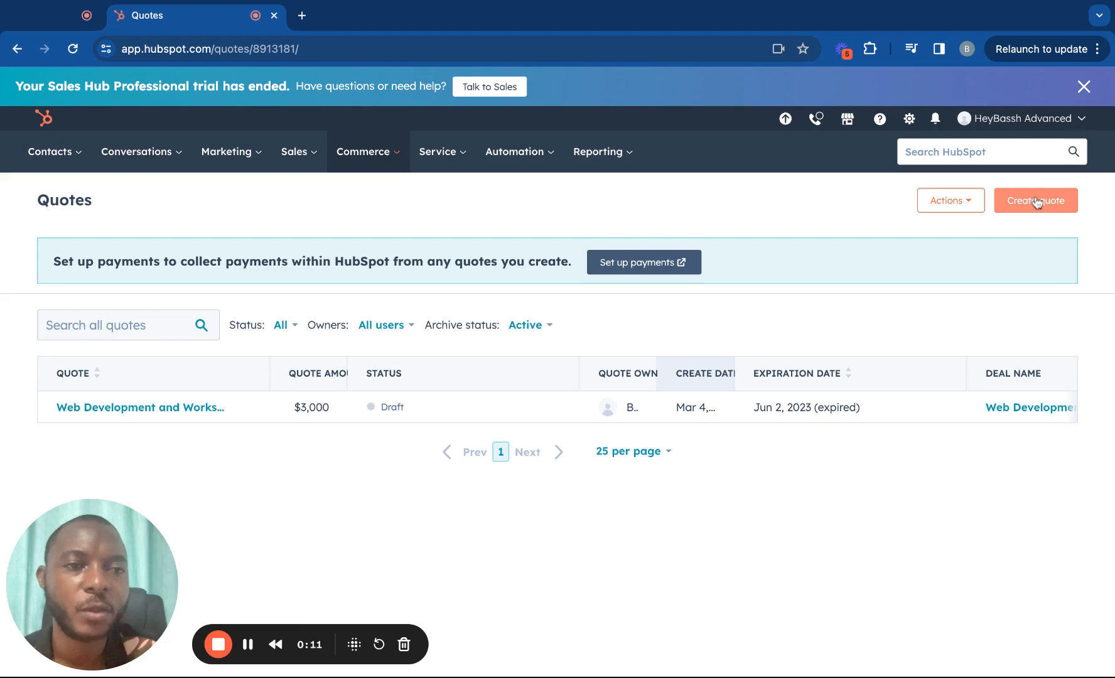
- Create a new quote associated with the deal "20 Café A-100 Automatic" and continue to the quote details
{"action": "left_click", "coordinate": [1037, 202]}
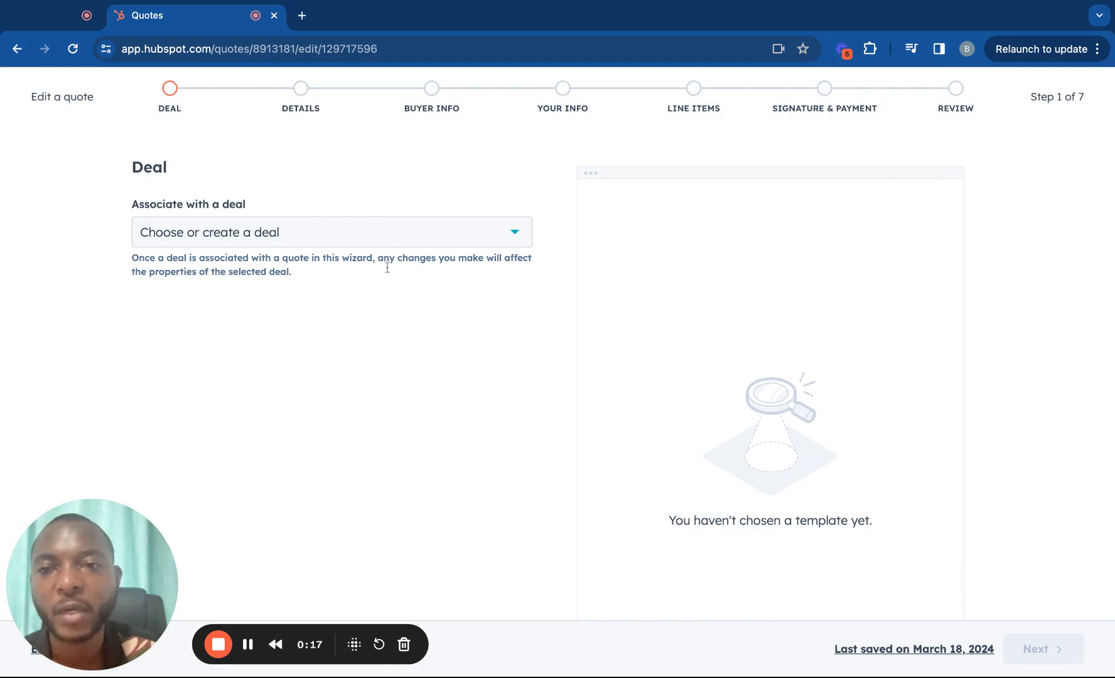
{"action": "scroll", "coordinate": [408, 330], "scroll_direction": "down", "scroll_amount": 3}
{"action": "scroll", "coordinate": [408, 331], "scroll_direction": "up", "scroll_amount": 3}
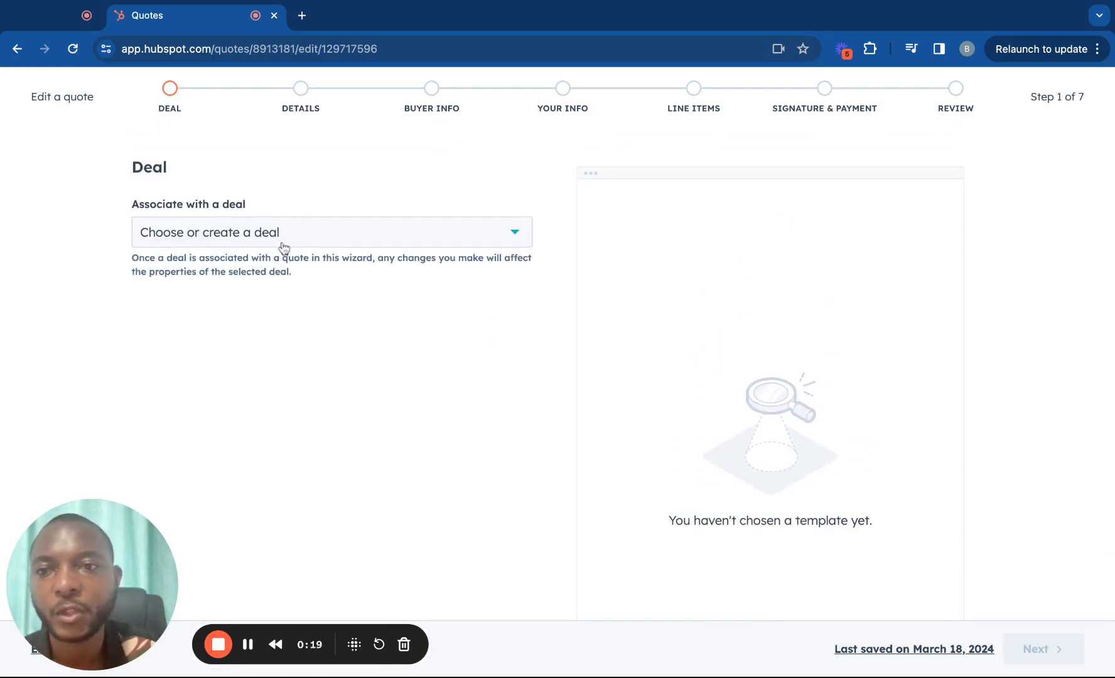
{"action": "left_click", "coordinate": [428, 227]}
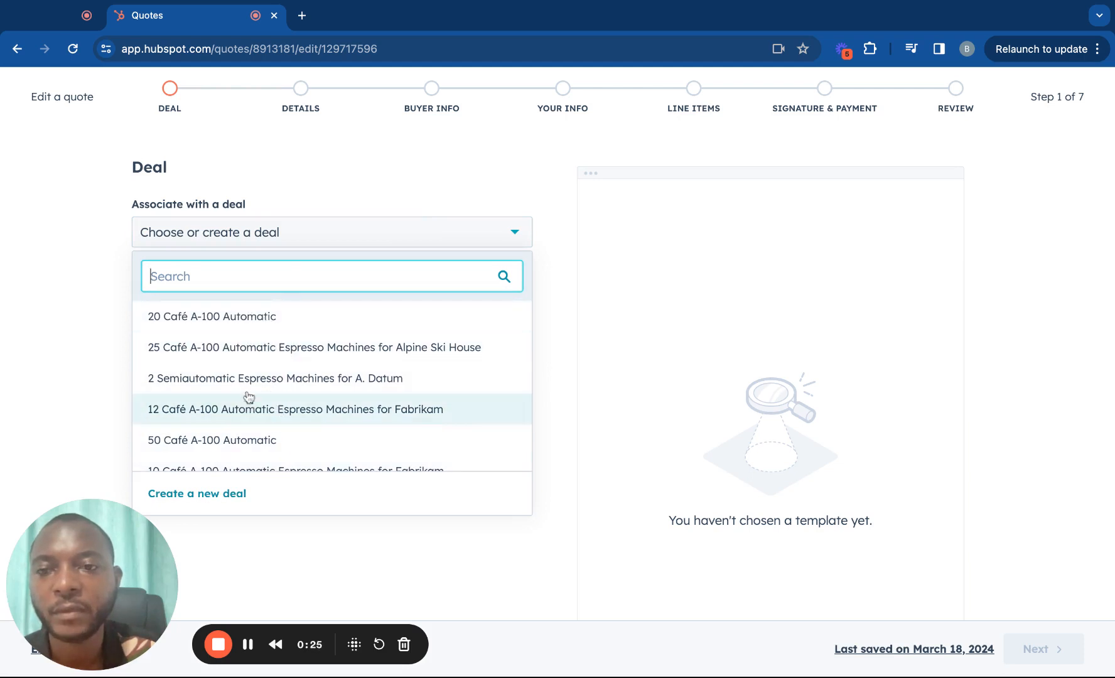
{"action": "left_click", "coordinate": [257, 317]}
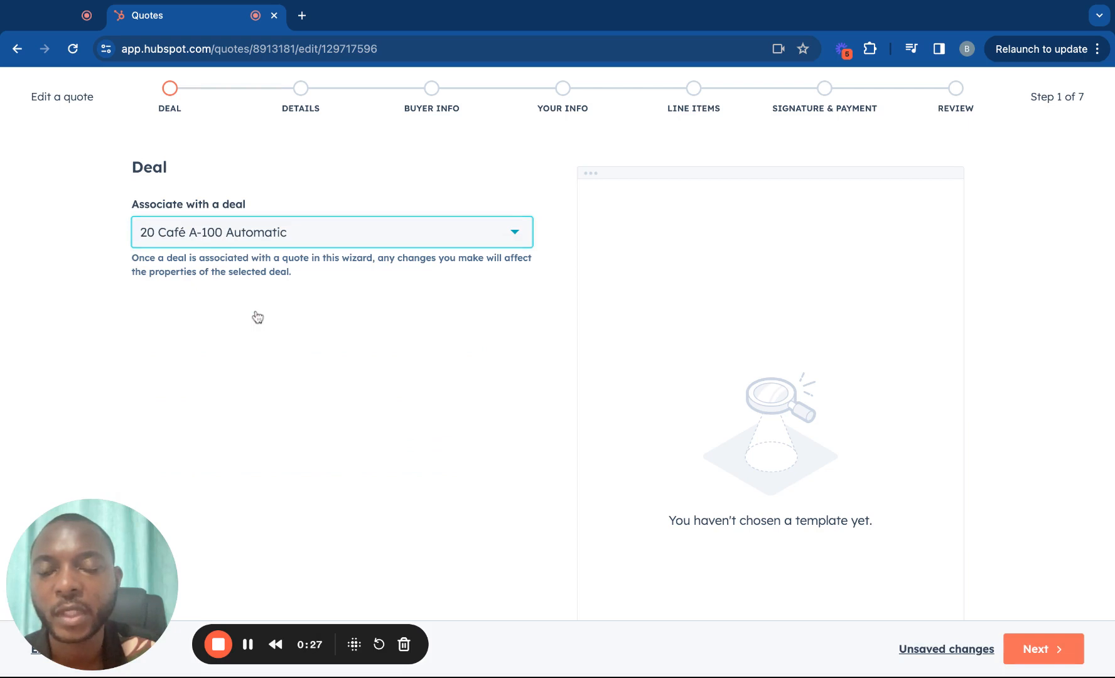
{"action": "left_click", "coordinate": [1051, 649]}
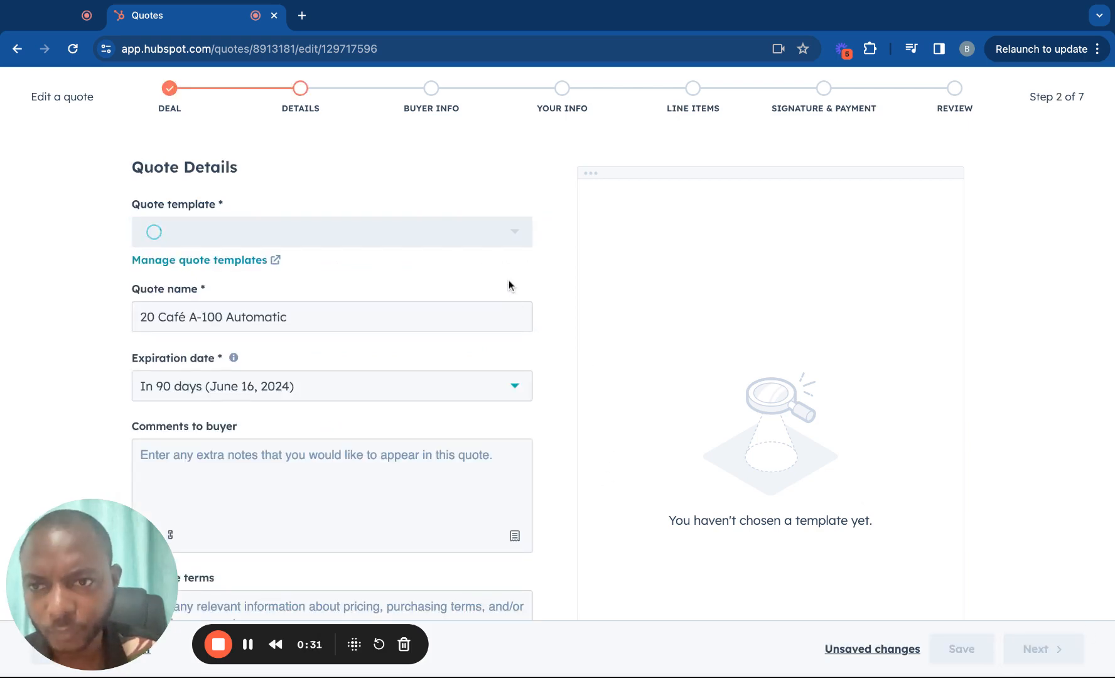
- Change the quote name to "20 Café A-100 Automatic - March"
{"action": "scroll", "coordinate": [507, 283], "scroll_direction": "down", "scroll_amount": 1}
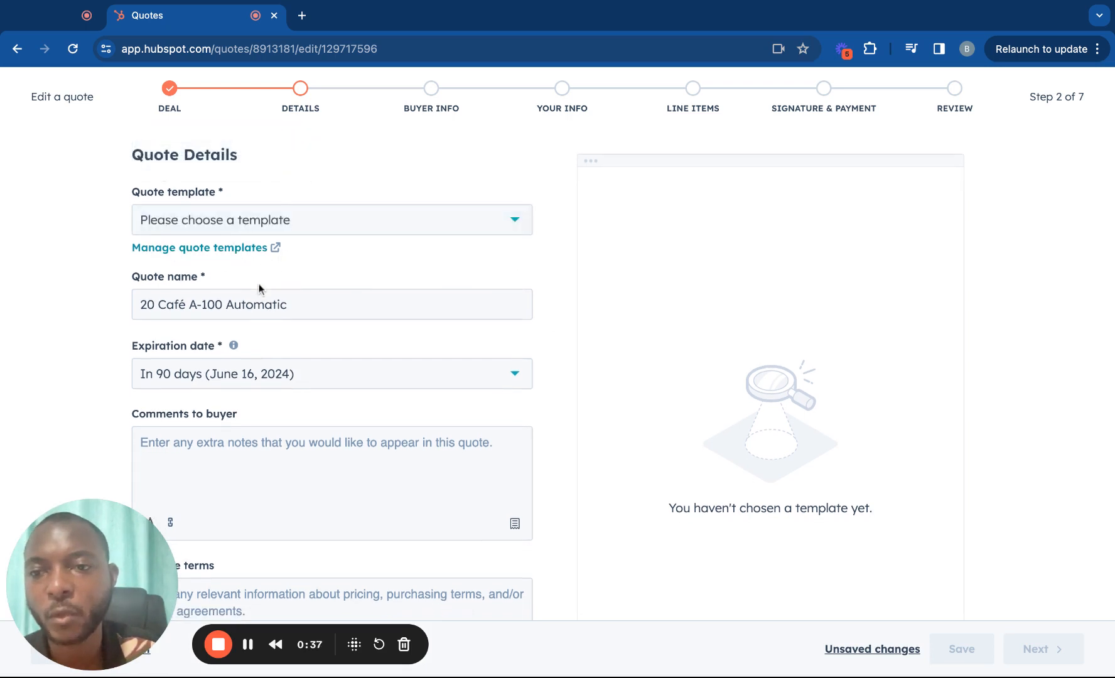
{"action": "scroll", "coordinate": [259, 283], "scroll_direction": "down", "scroll_amount": 3}
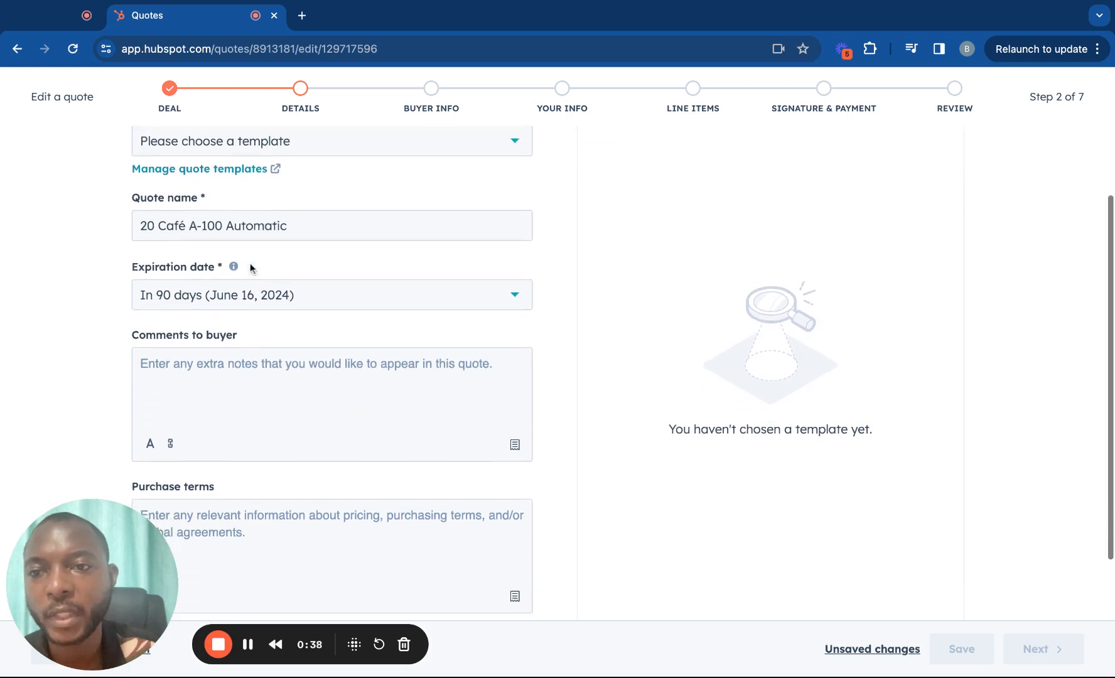
{"action": "left_click", "coordinate": [353, 227]}
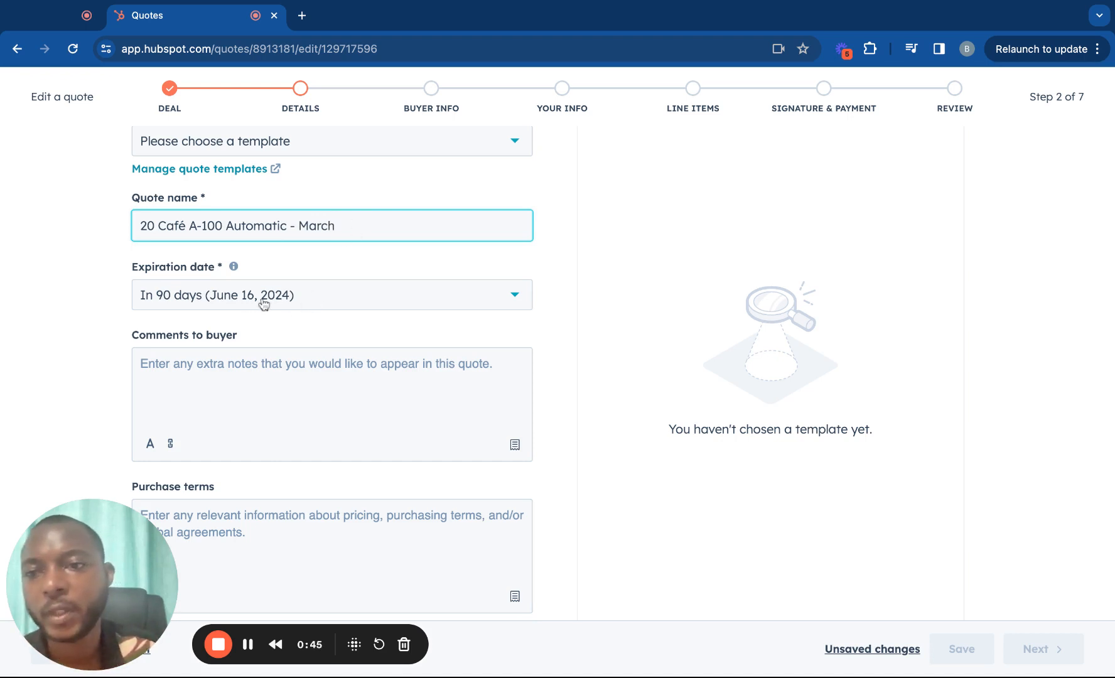
- Enter "Lorem ipsum buyer comments" as the comments to buyer and "Lorem ipsum terms of purchase" as the purchase terms
{"action": "scroll", "coordinate": [347, 381], "scroll_direction": "down", "scroll_amount": 3}
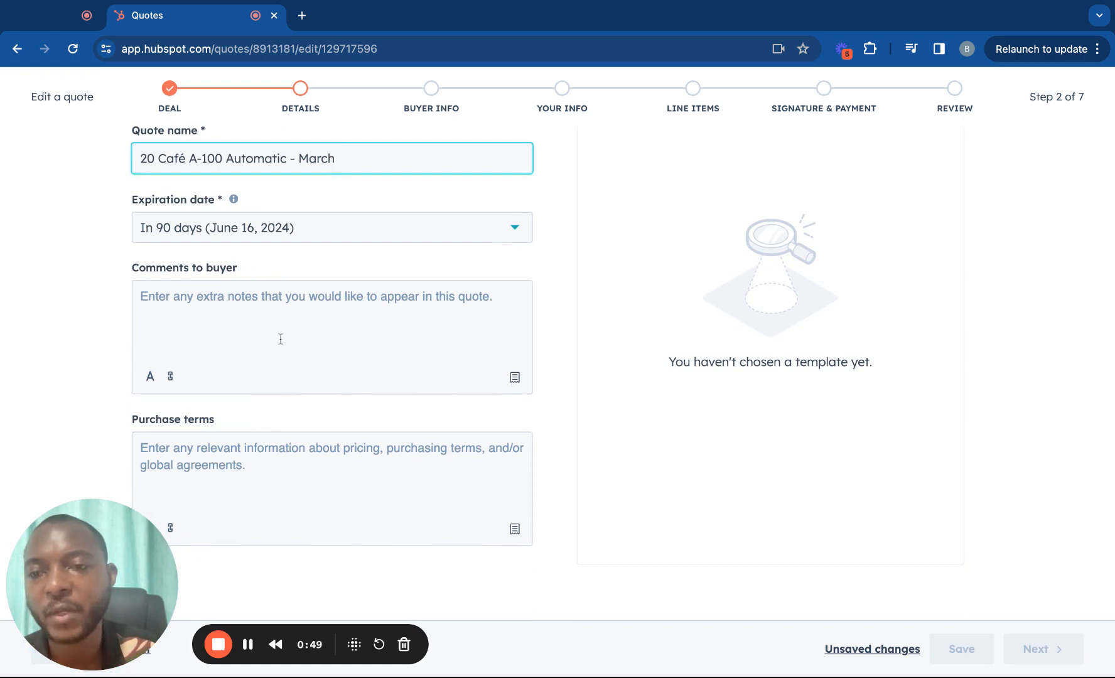
{"action": "scroll", "coordinate": [280, 339], "scroll_direction": "down", "scroll_amount": 1}
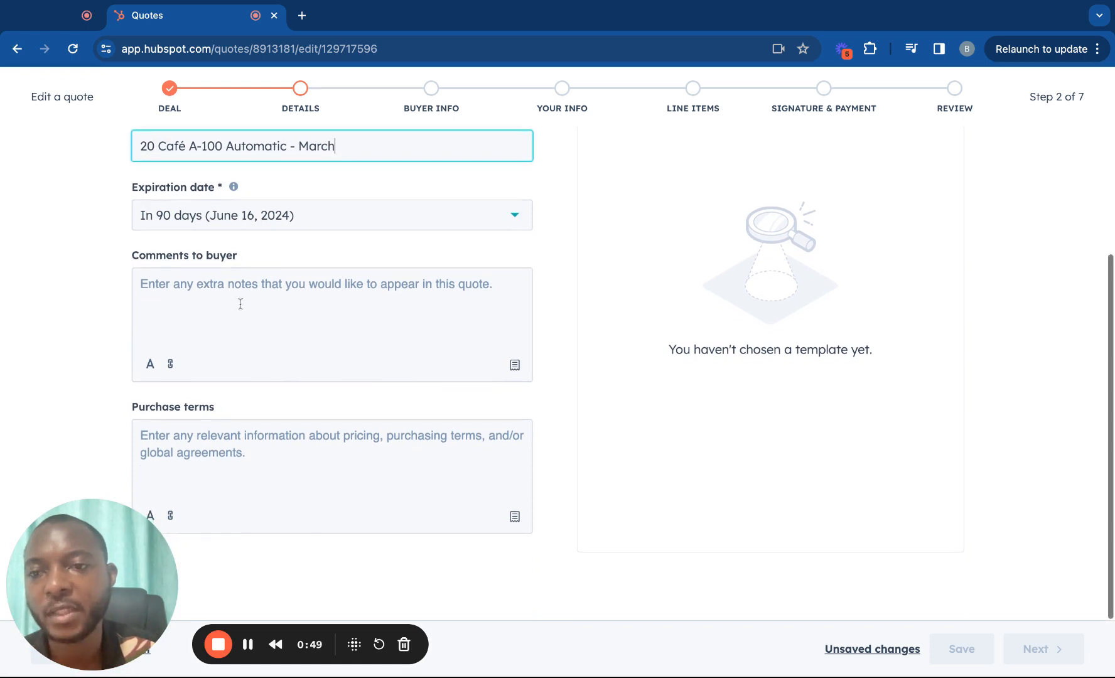
{"action": "left_click", "coordinate": [263, 499]}
{"action": "left_click", "coordinate": [281, 324]}
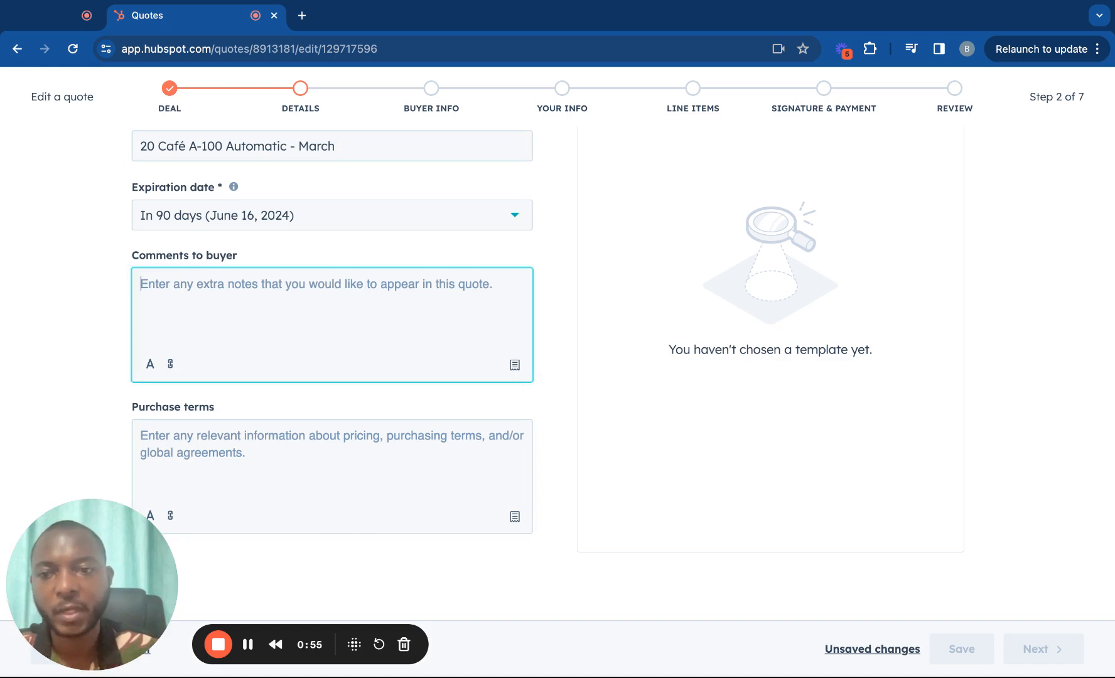
{"action": "type", "text": "Lorem ipsum buyer comments"}
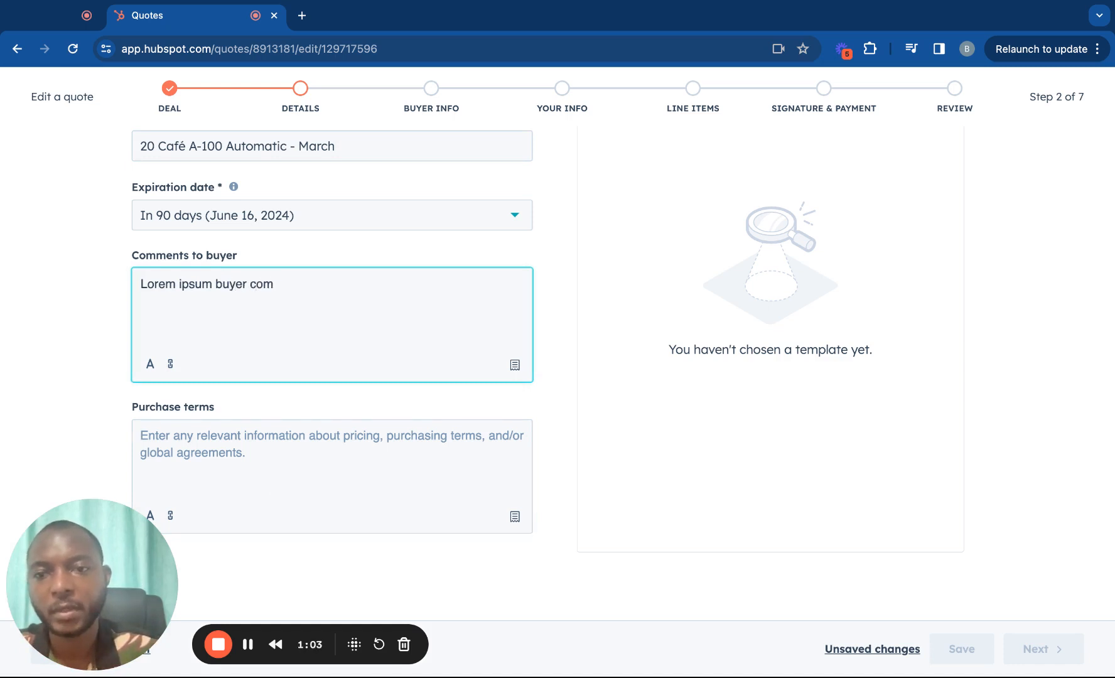
{"action": "left_click", "coordinate": [257, 481]}
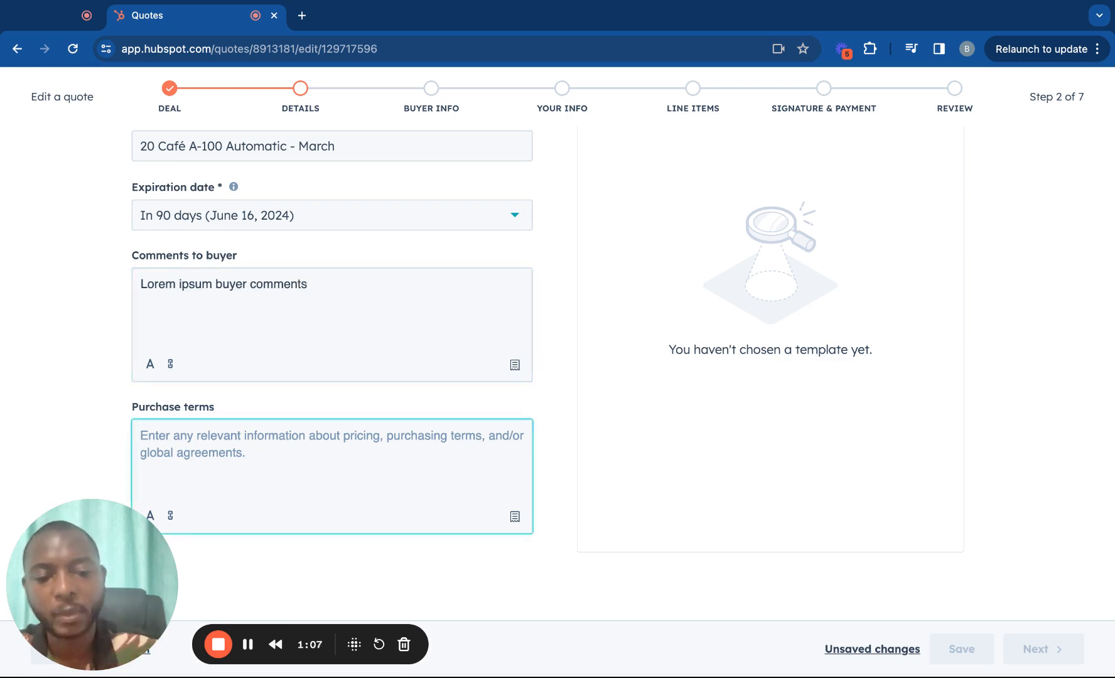
{"action": "type", "text": "Lorem ipsum terms of purchase"}
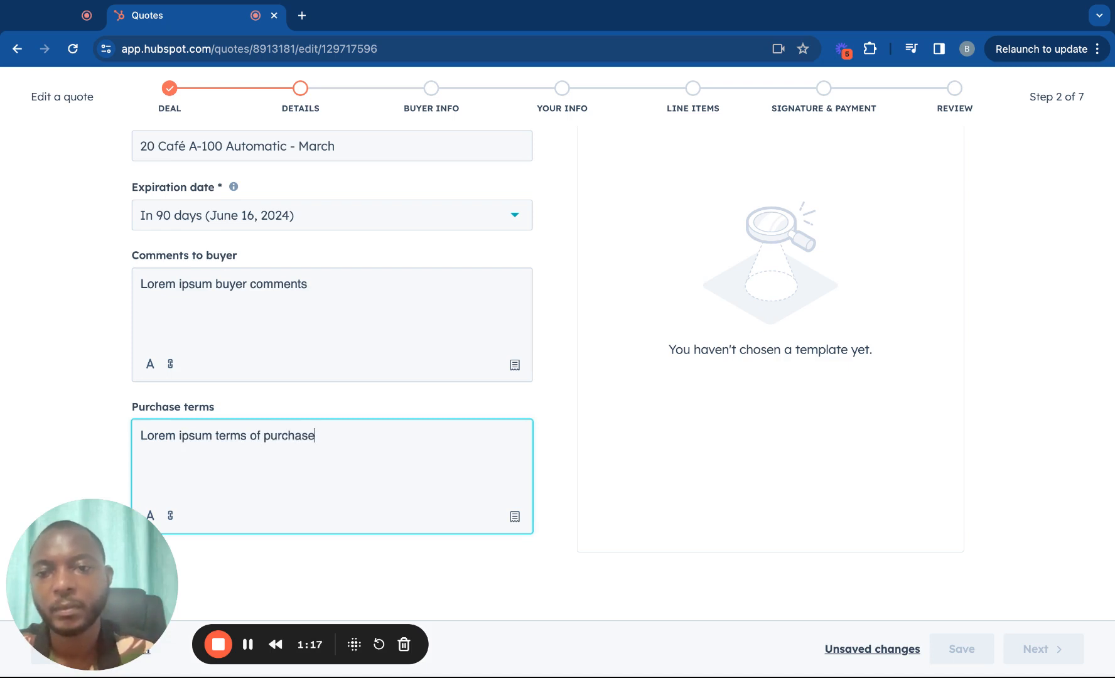
- Look through the quote templates offered for this quote without choosing one
{"action": "scroll", "coordinate": [386, 454], "scroll_direction": "up", "scroll_amount": 3}
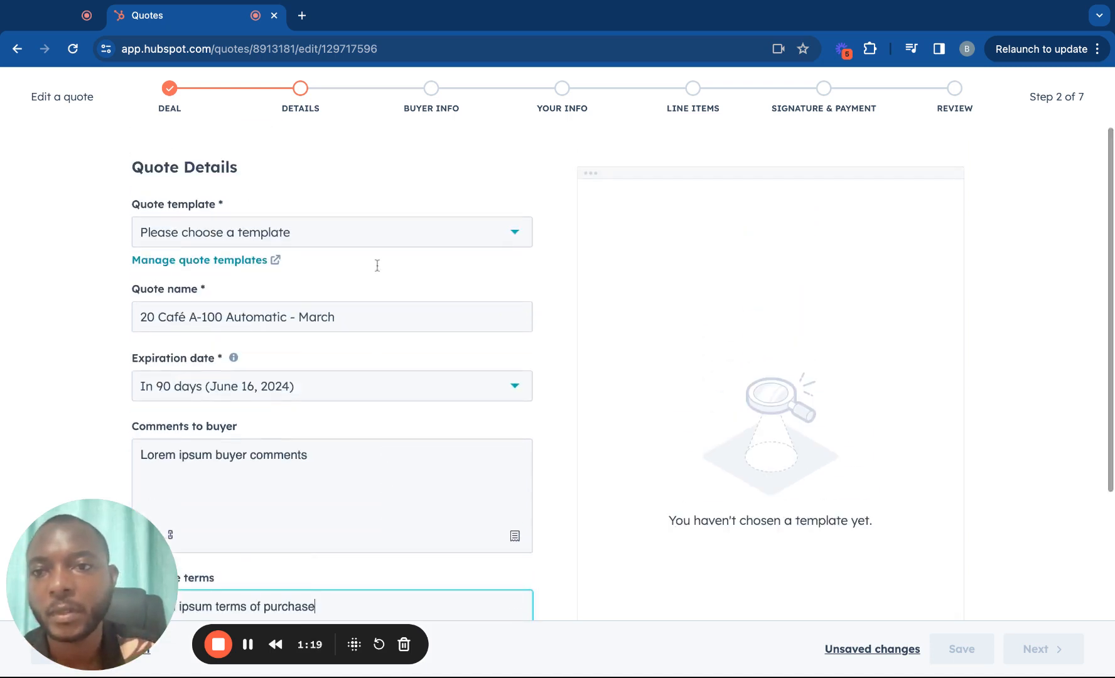
{"action": "left_click", "coordinate": [344, 233]}
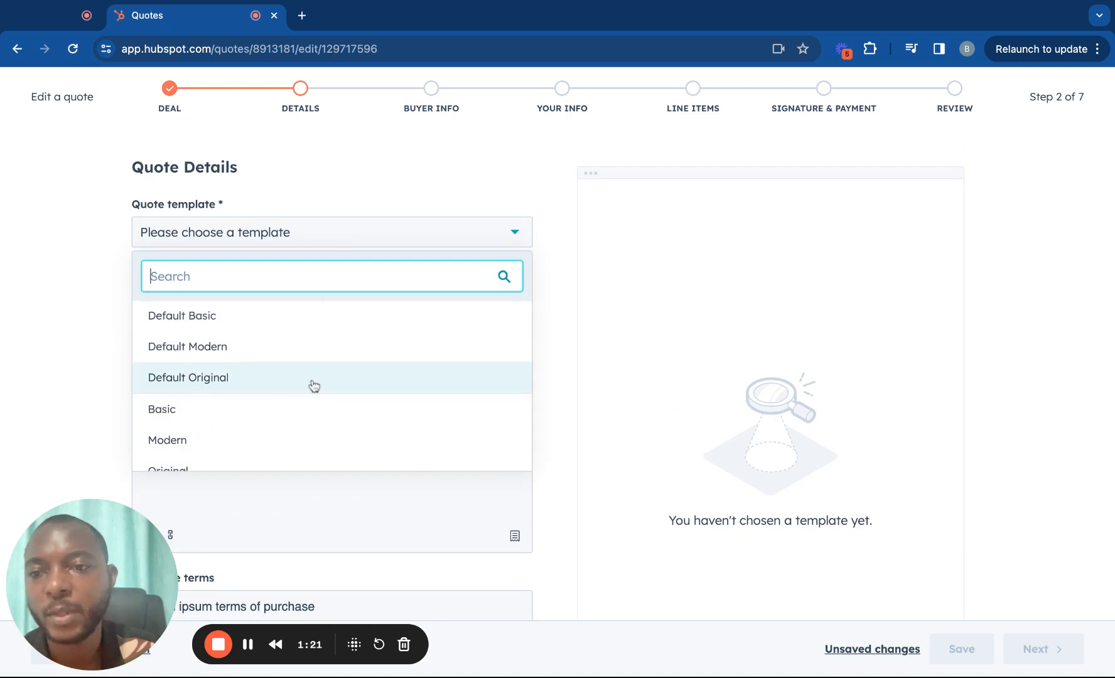
{"action": "scroll", "coordinate": [313, 383], "scroll_direction": "down", "scroll_amount": 1}
{"action": "scroll", "coordinate": [314, 385], "scroll_direction": "up", "scroll_amount": 1}
{"action": "left_click", "coordinate": [367, 211]}
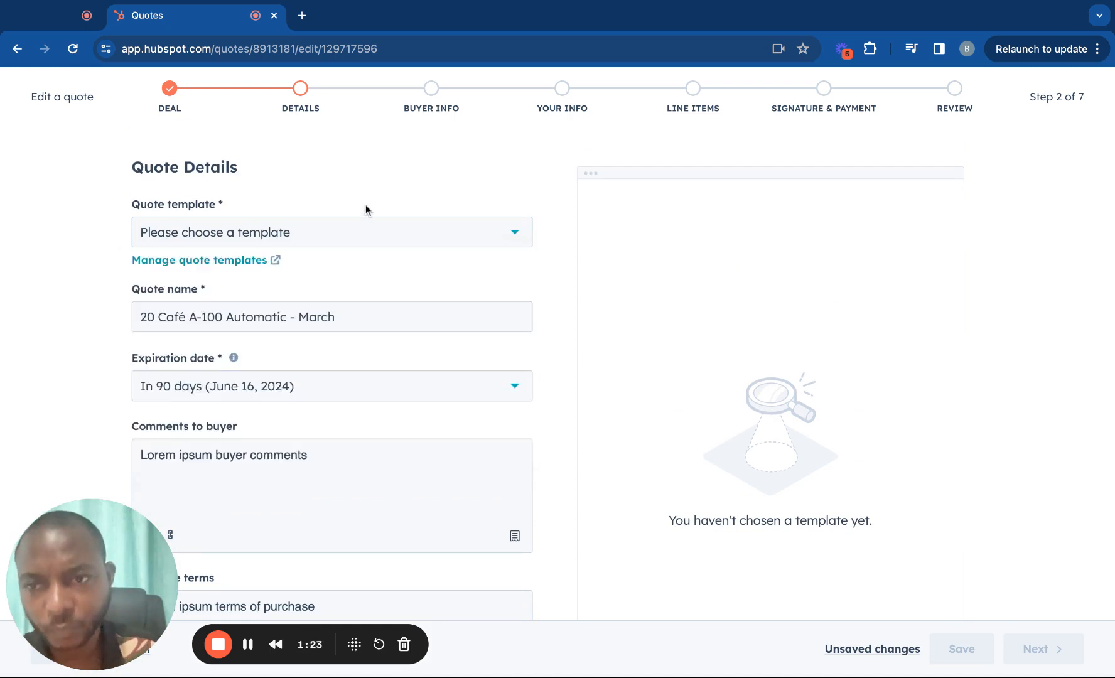
- Go to the quote template management page and open the theme of the Default Basic template for editing
{"action": "left_click", "coordinate": [236, 260]}
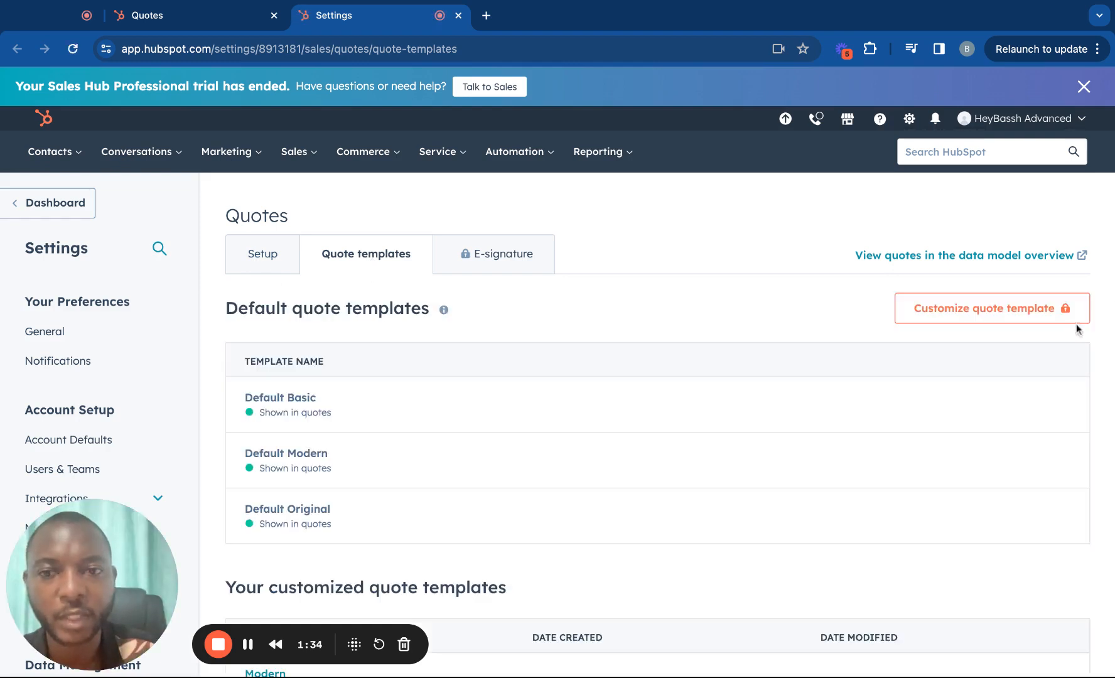
{"action": "scroll", "coordinate": [1039, 310], "scroll_direction": "down", "scroll_amount": 3}
{"action": "scroll", "coordinate": [1040, 310], "scroll_direction": "up", "scroll_amount": 2}
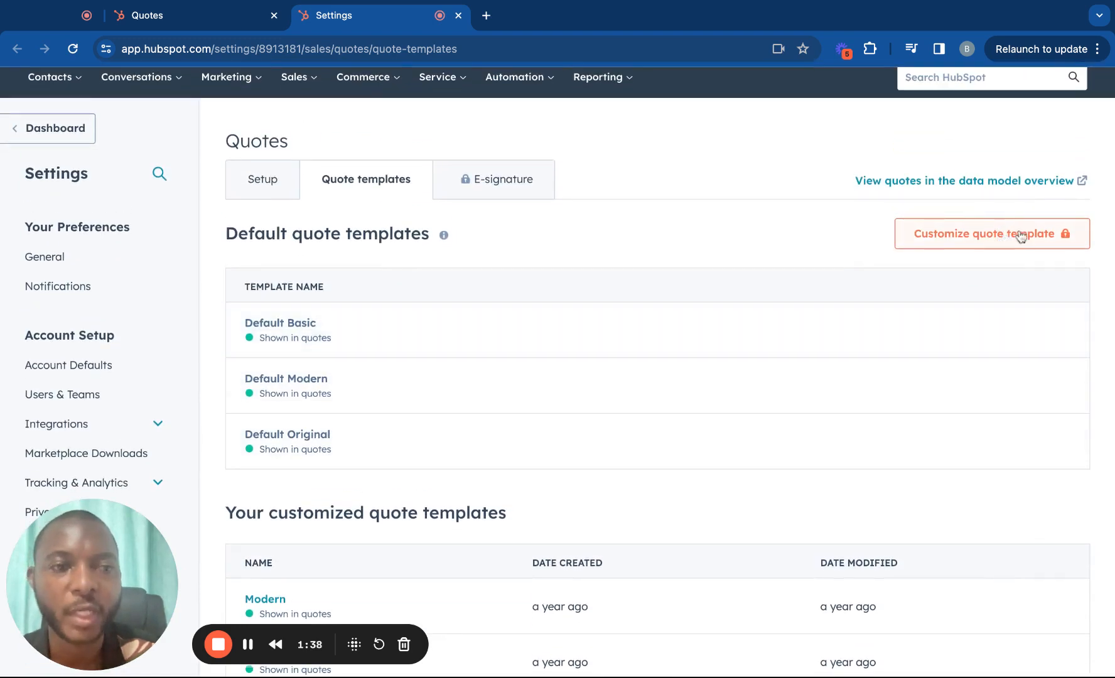
{"action": "scroll", "coordinate": [776, 329], "scroll_direction": "down", "scroll_amount": 2}
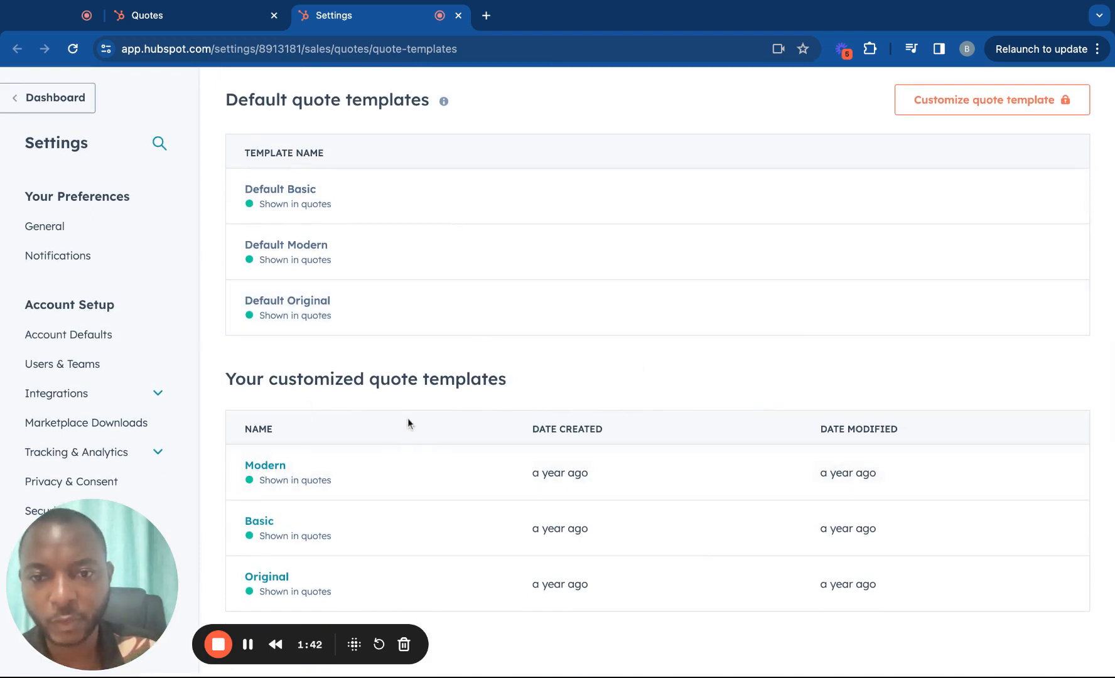
{"action": "scroll", "coordinate": [423, 336], "scroll_direction": "up", "scroll_amount": 1}
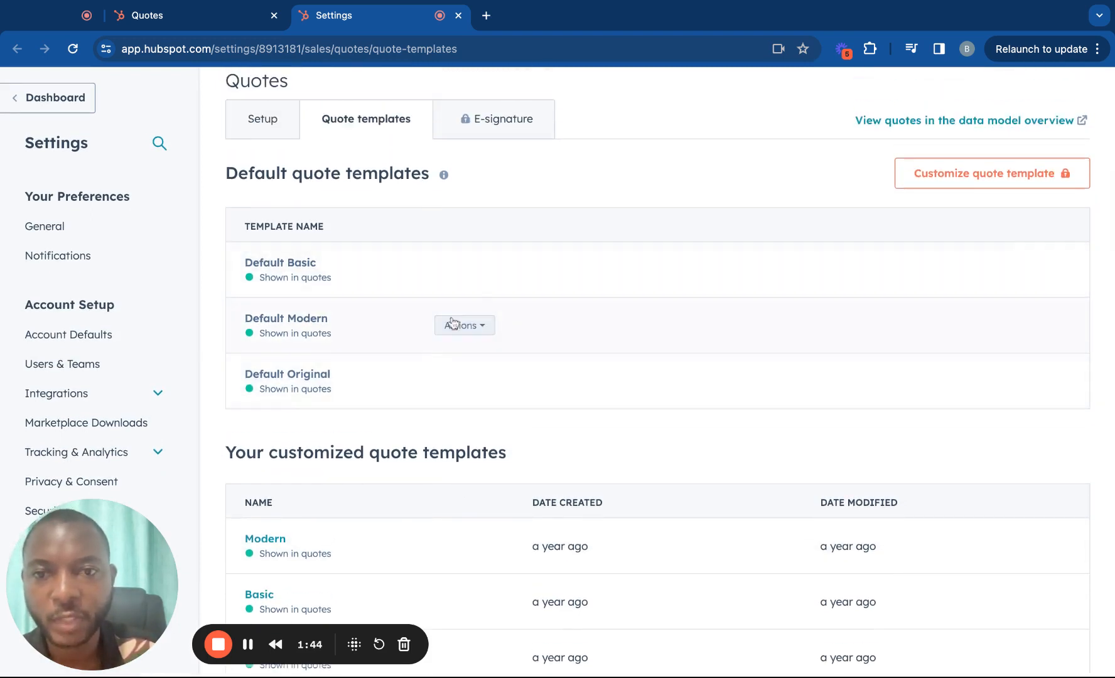
{"action": "left_click", "coordinate": [468, 270]}
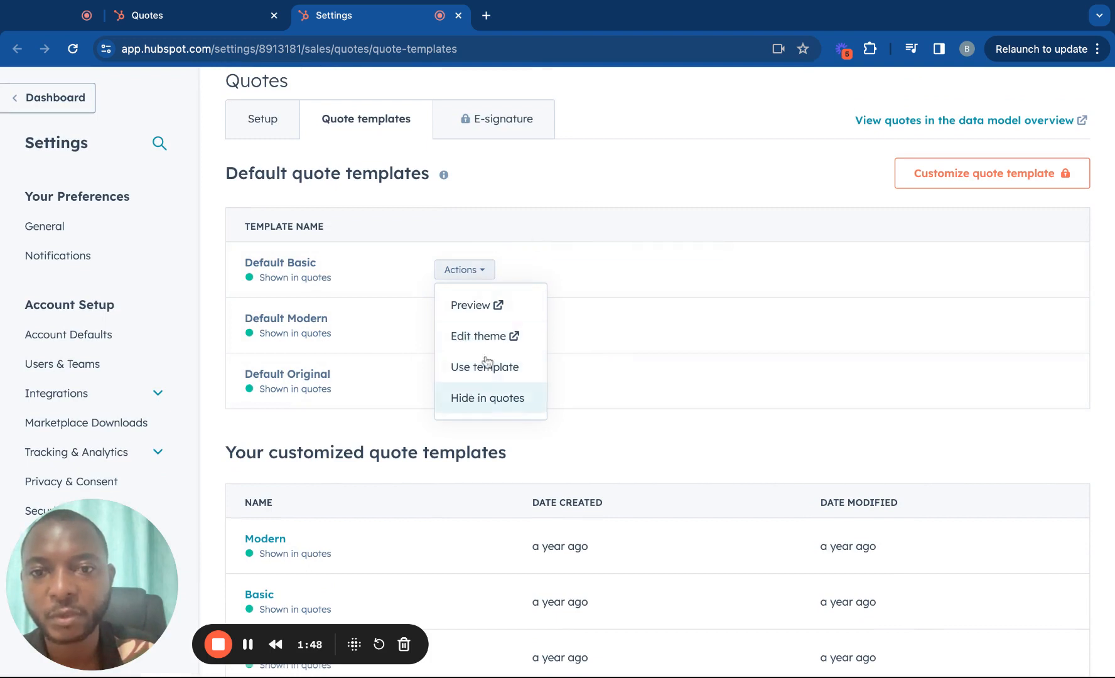
{"action": "left_click", "coordinate": [479, 336]}
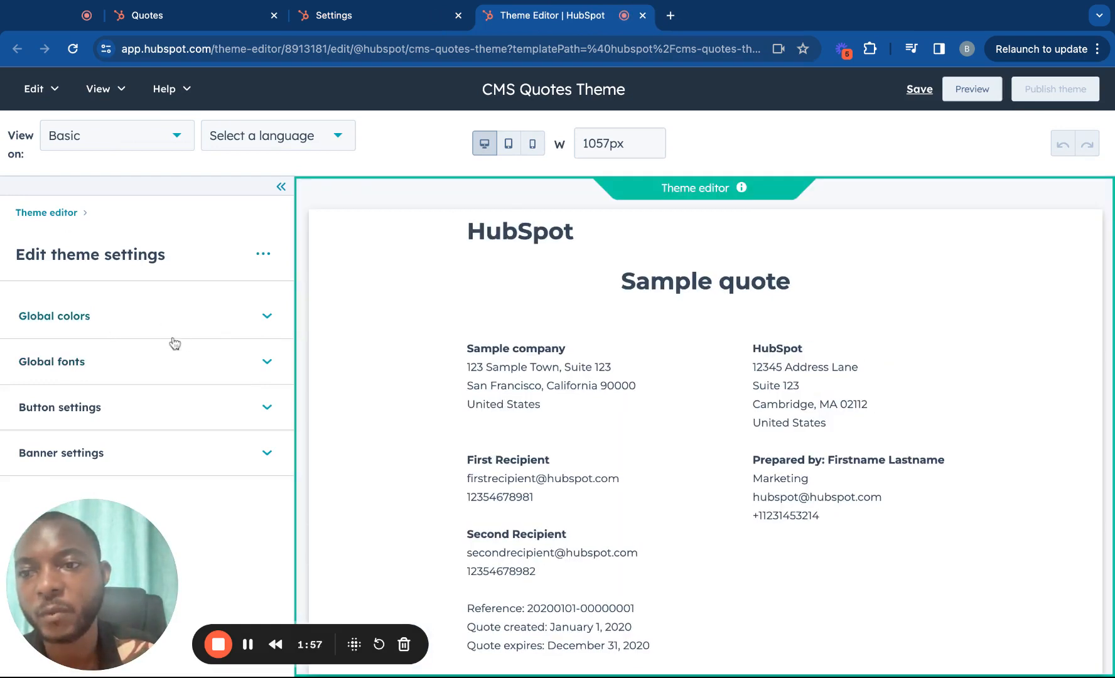
- Examine the theme's global color, global font, button and banner settings
{"action": "left_click", "coordinate": [269, 314]}
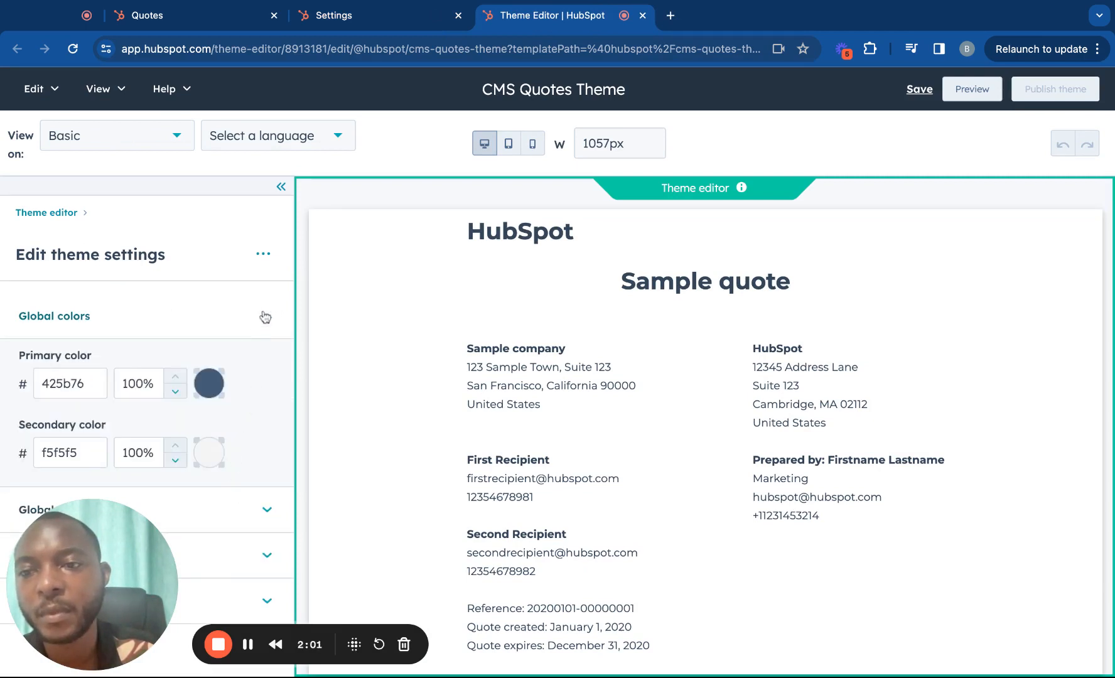
{"action": "left_click", "coordinate": [265, 316]}
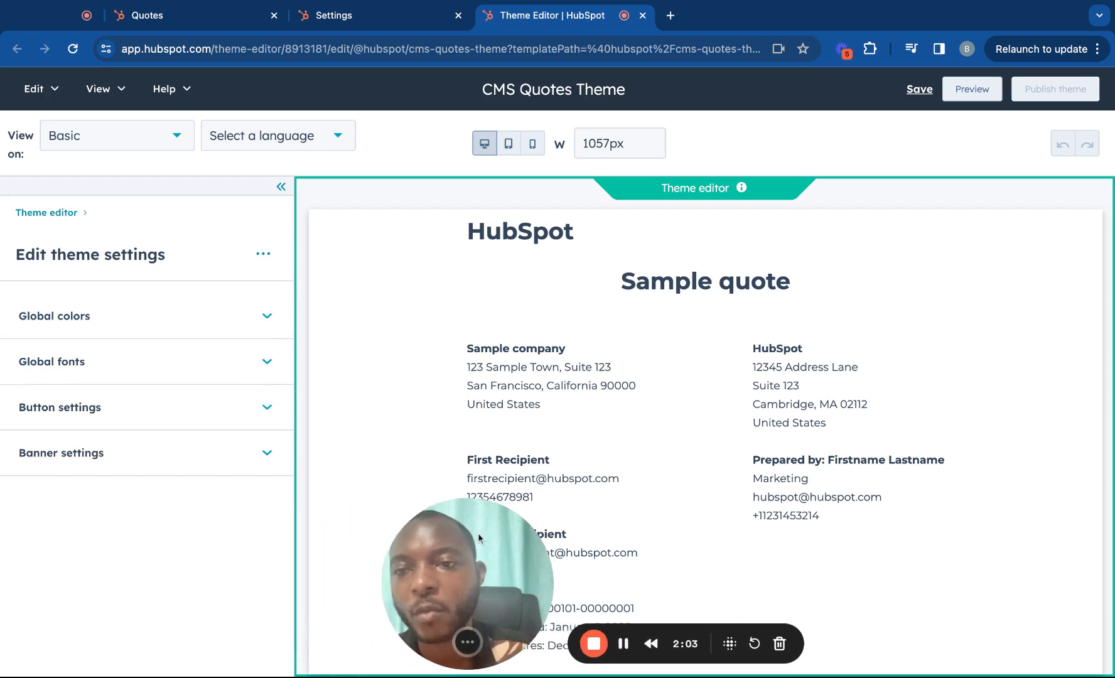
{"action": "left_click", "coordinate": [265, 373]}
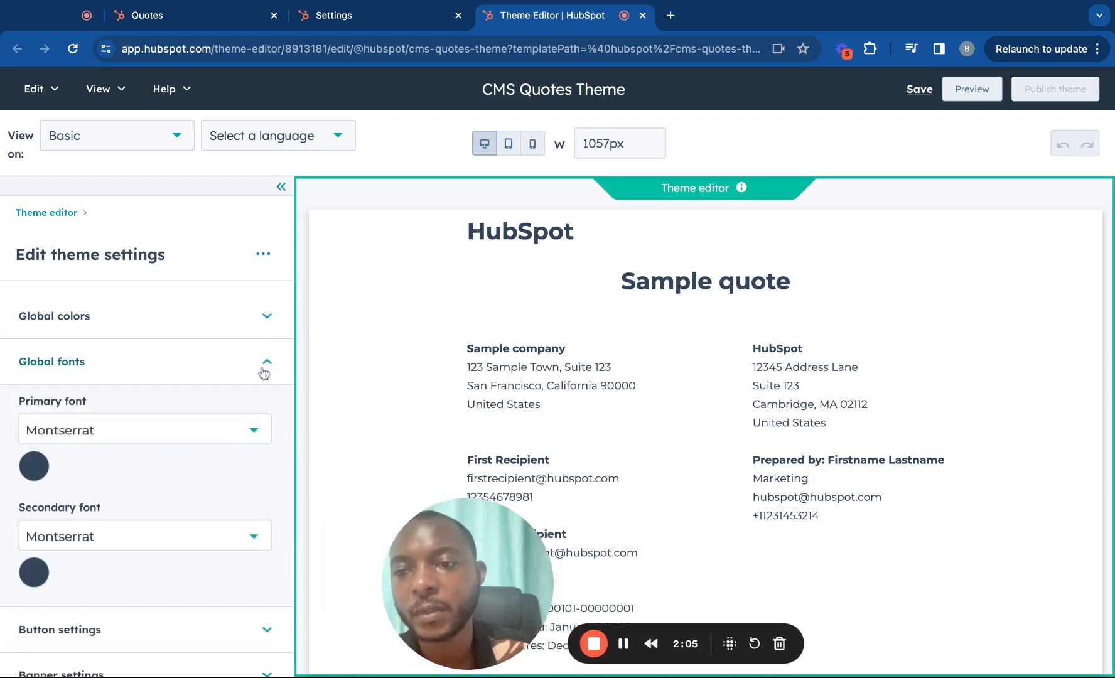
{"action": "left_click", "coordinate": [264, 372]}
{"action": "left_click", "coordinate": [266, 406]}
{"action": "left_click", "coordinate": [268, 414]}
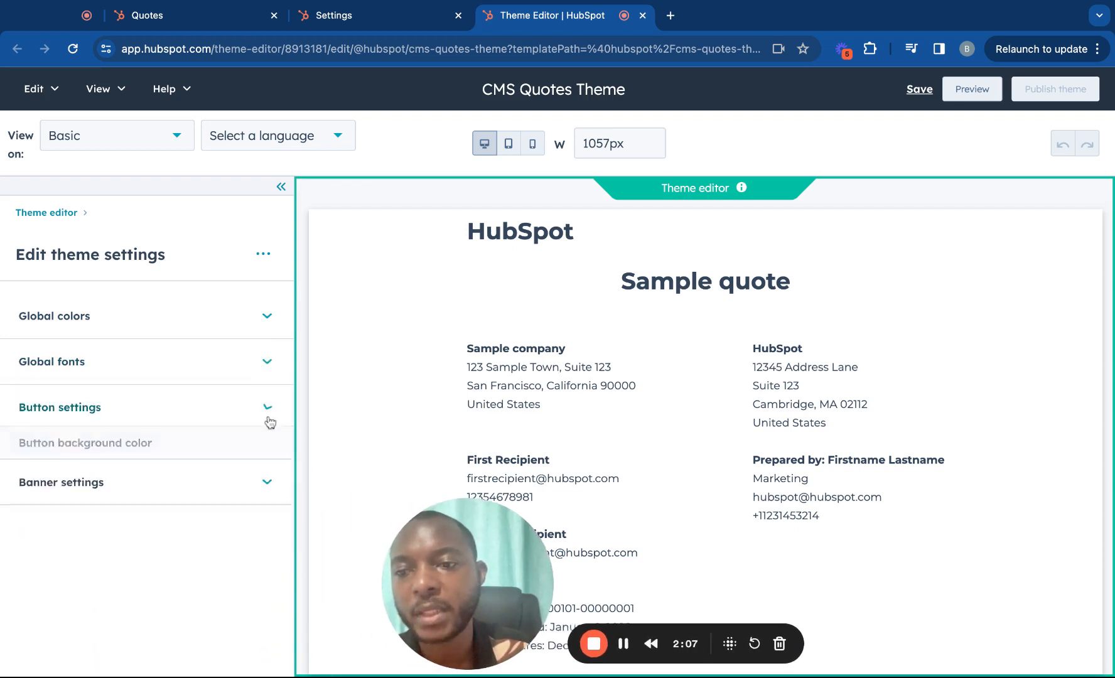
{"action": "left_click", "coordinate": [267, 455]}
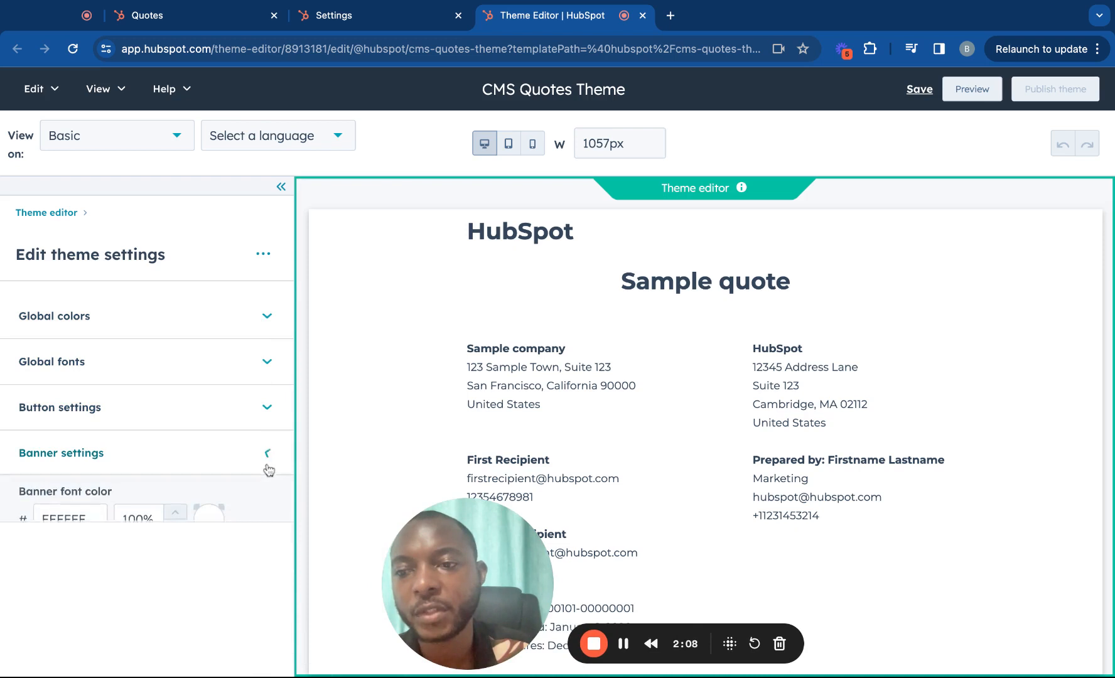
- Set the theme's primary global color to dark blue 0C5394
{"action": "left_click", "coordinate": [269, 313]}
{"action": "left_click", "coordinate": [209, 383]}
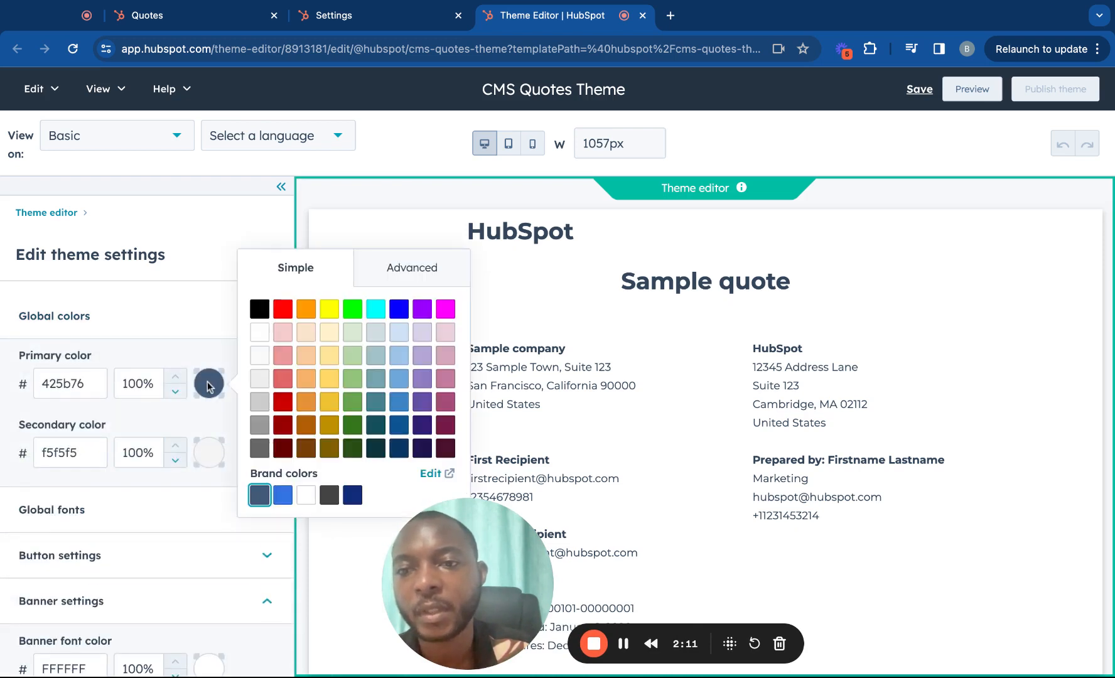
{"action": "left_click", "coordinate": [403, 431]}
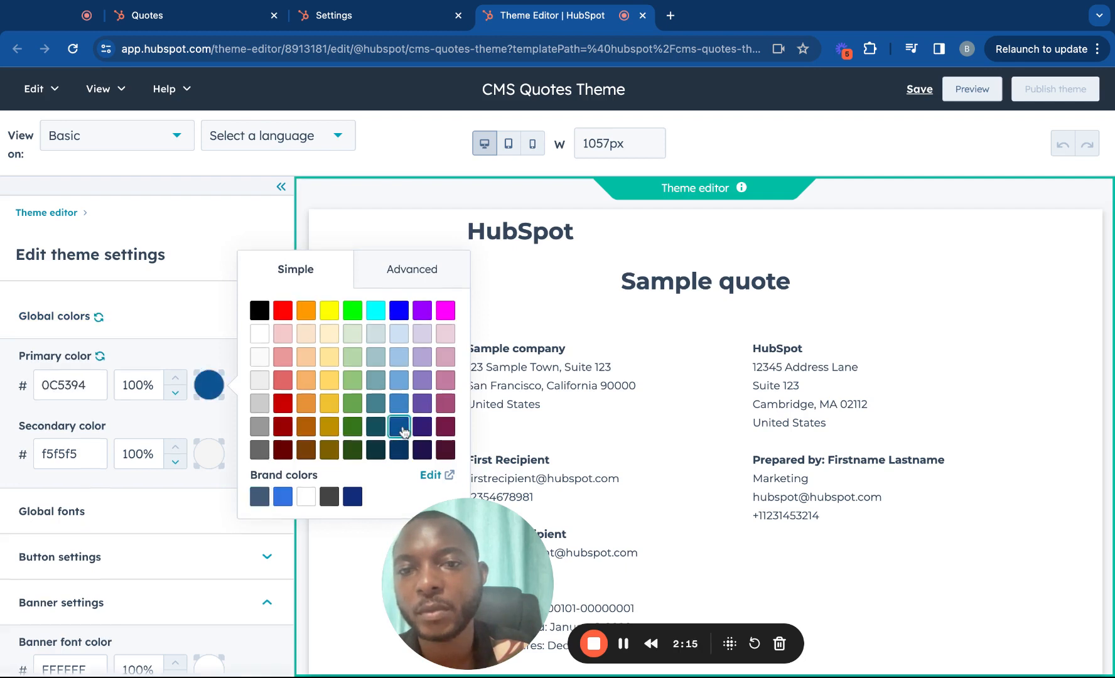
{"action": "left_click", "coordinate": [224, 373]}
{"action": "scroll", "coordinate": [221, 515], "scroll_direction": "down", "scroll_amount": 2}
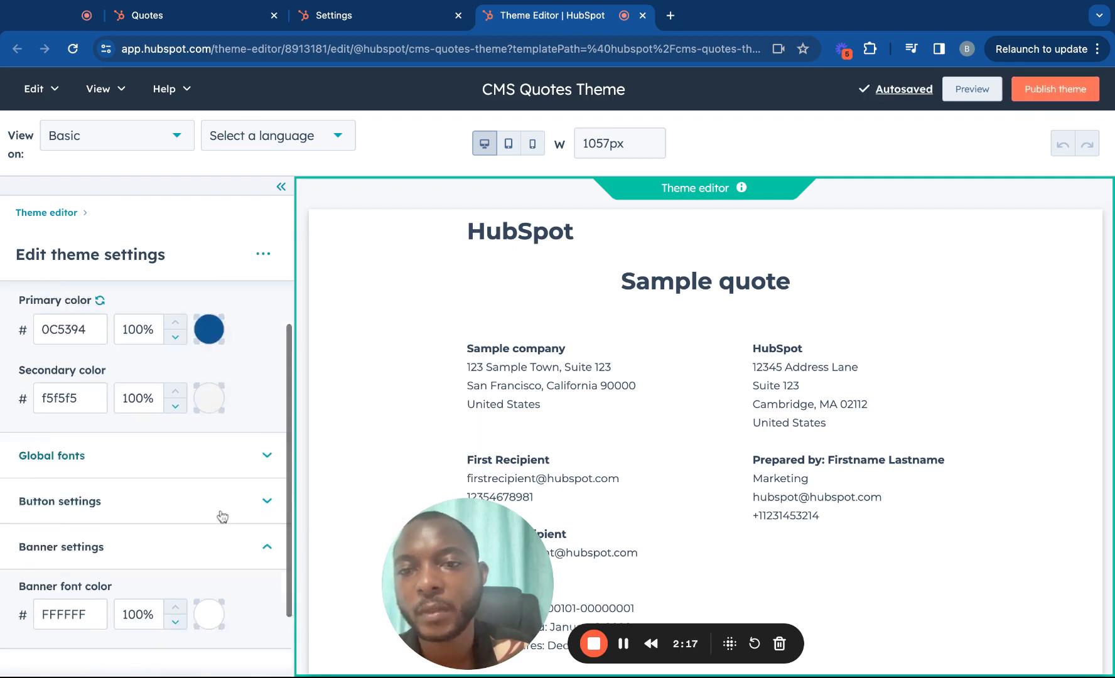
{"action": "scroll", "coordinate": [221, 516], "scroll_direction": "up", "scroll_amount": 2}
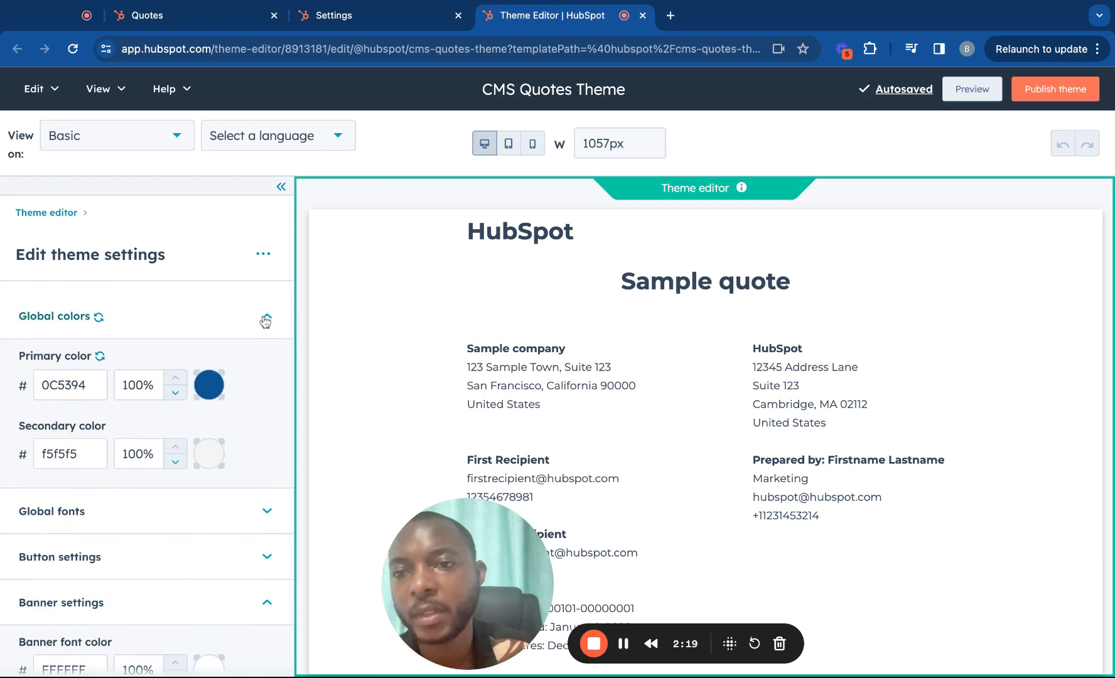
{"action": "left_click", "coordinate": [265, 320]}
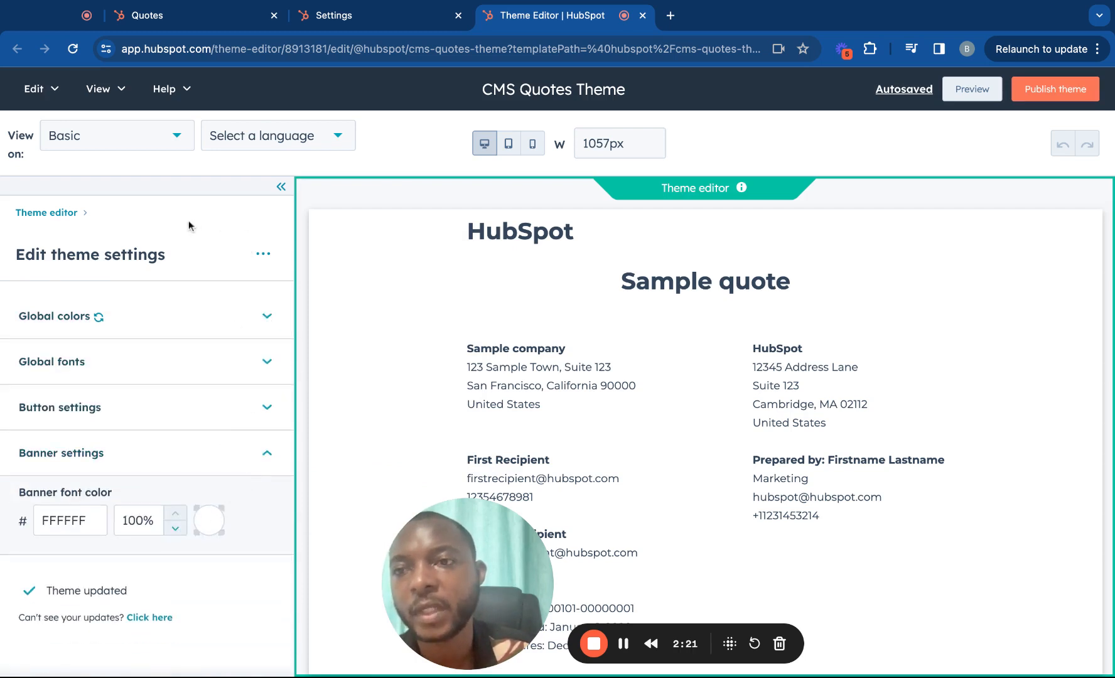
- Switch the theme preview to the Modern template
{"action": "left_click", "coordinate": [158, 134]}
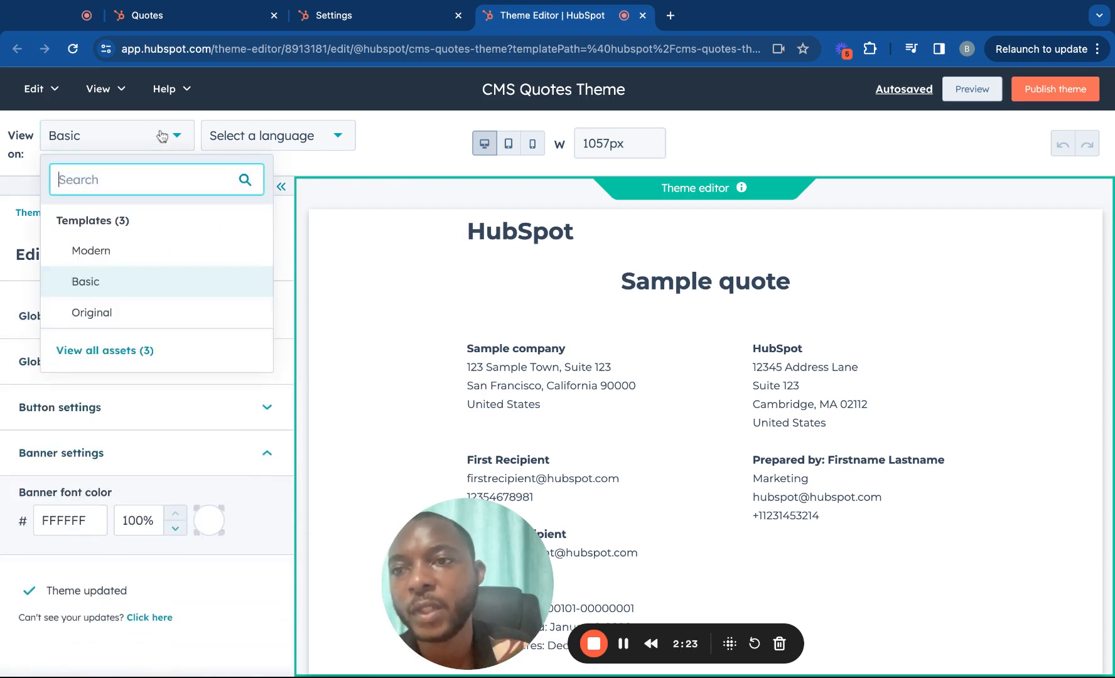
{"action": "left_click", "coordinate": [116, 252]}
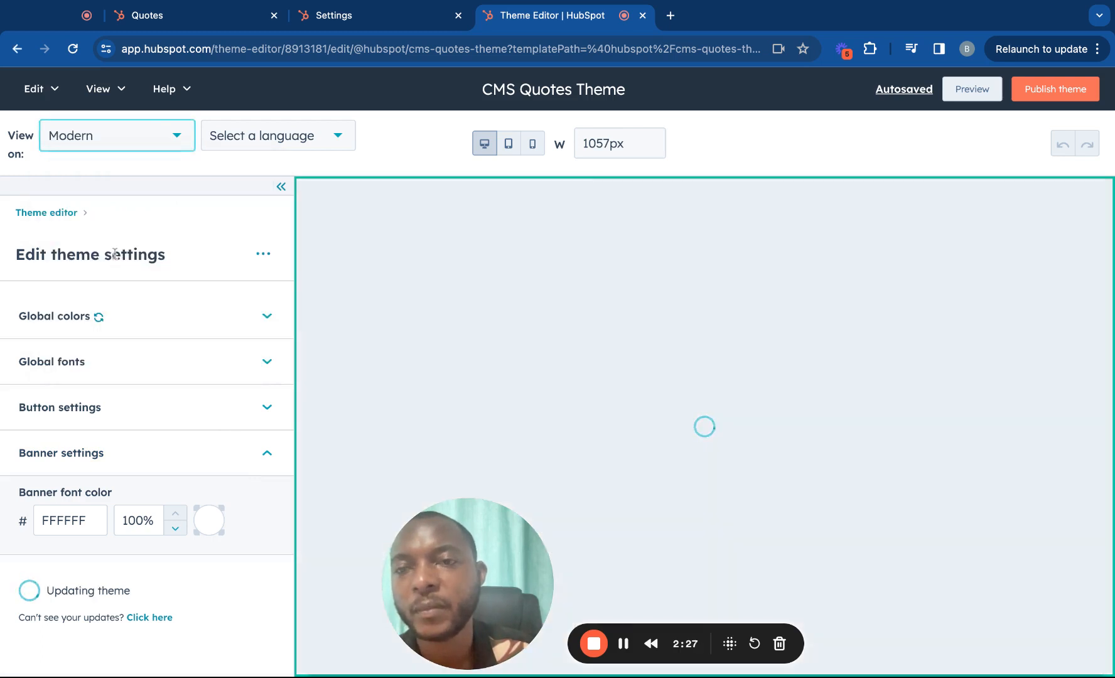
- Review the full sample quote in the Modern template preview and in the Original template preview
{"action": "scroll", "coordinate": [453, 320], "scroll_direction": "down", "scroll_amount": 5}
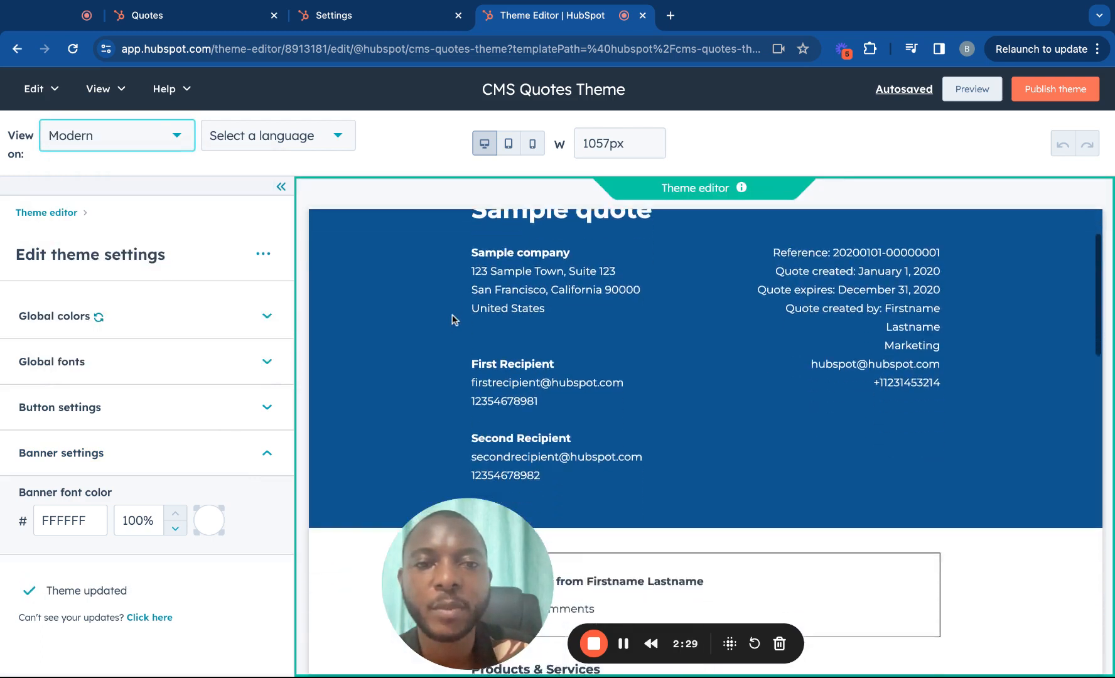
{"action": "scroll", "coordinate": [453, 320], "scroll_direction": "down", "scroll_amount": 10}
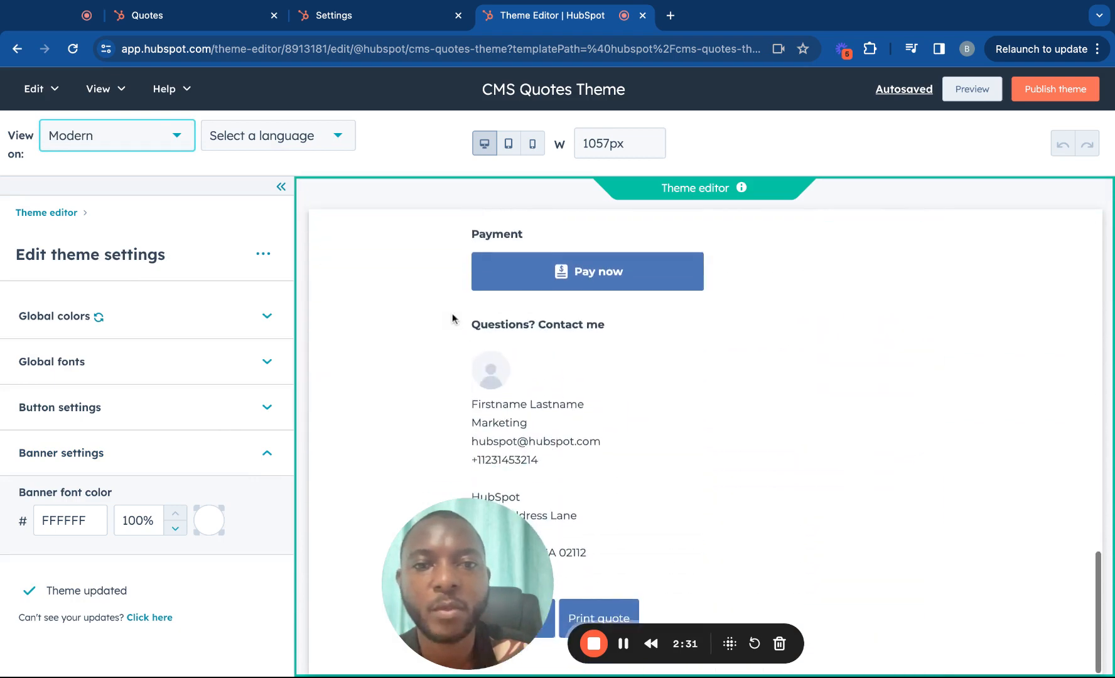
{"action": "scroll", "coordinate": [454, 319], "scroll_direction": "up", "scroll_amount": 15}
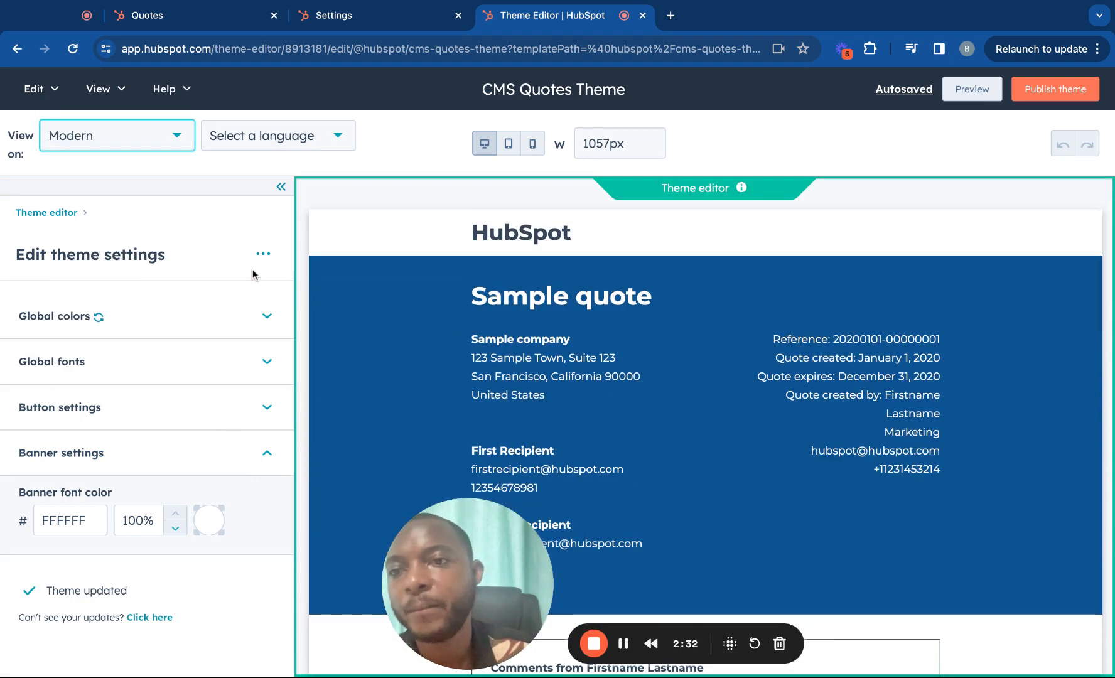
{"action": "left_click", "coordinate": [137, 143]}
{"action": "left_click", "coordinate": [132, 314]}
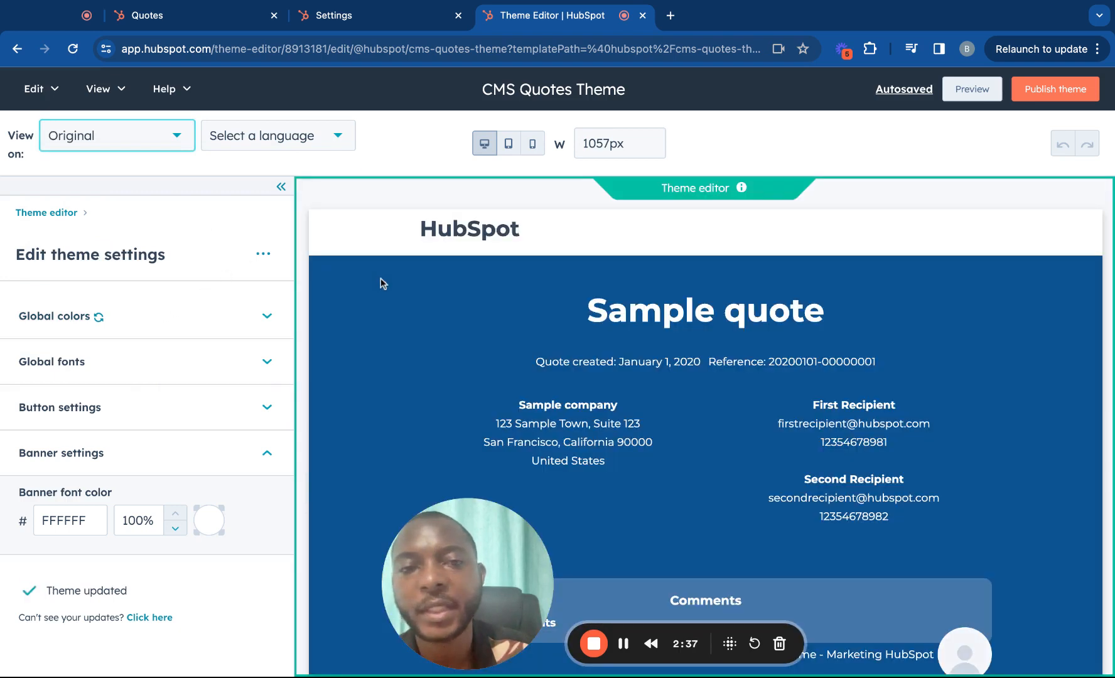
{"action": "scroll", "coordinate": [385, 370], "scroll_direction": "down", "scroll_amount": 20}
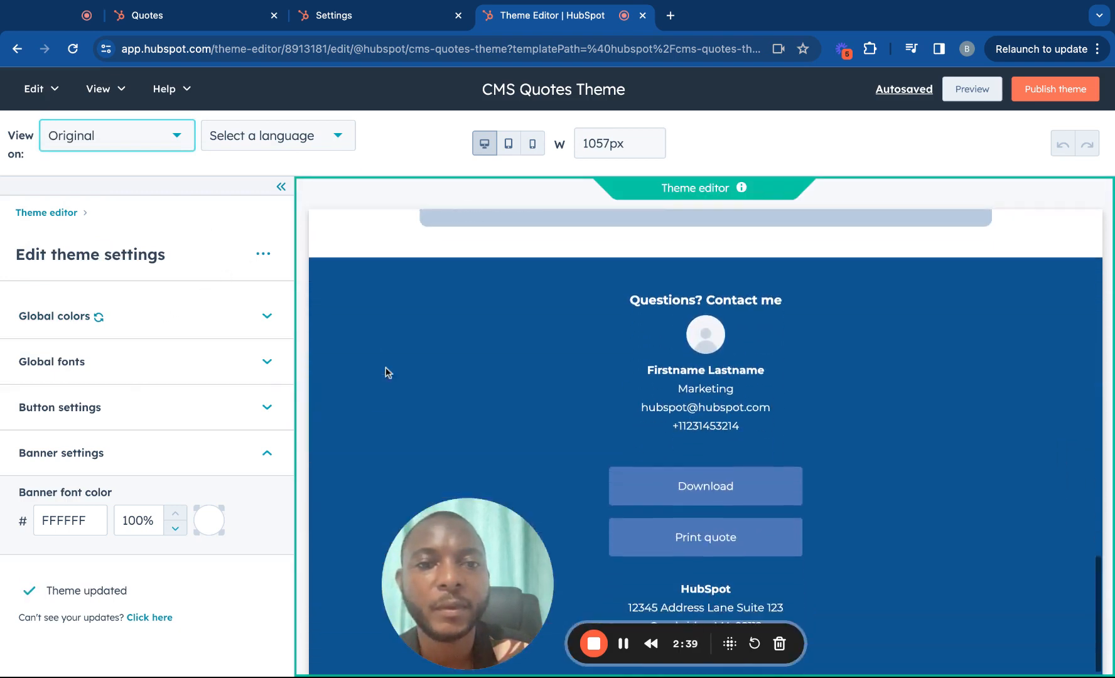
{"action": "scroll", "coordinate": [385, 372], "scroll_direction": "up", "scroll_amount": 20}
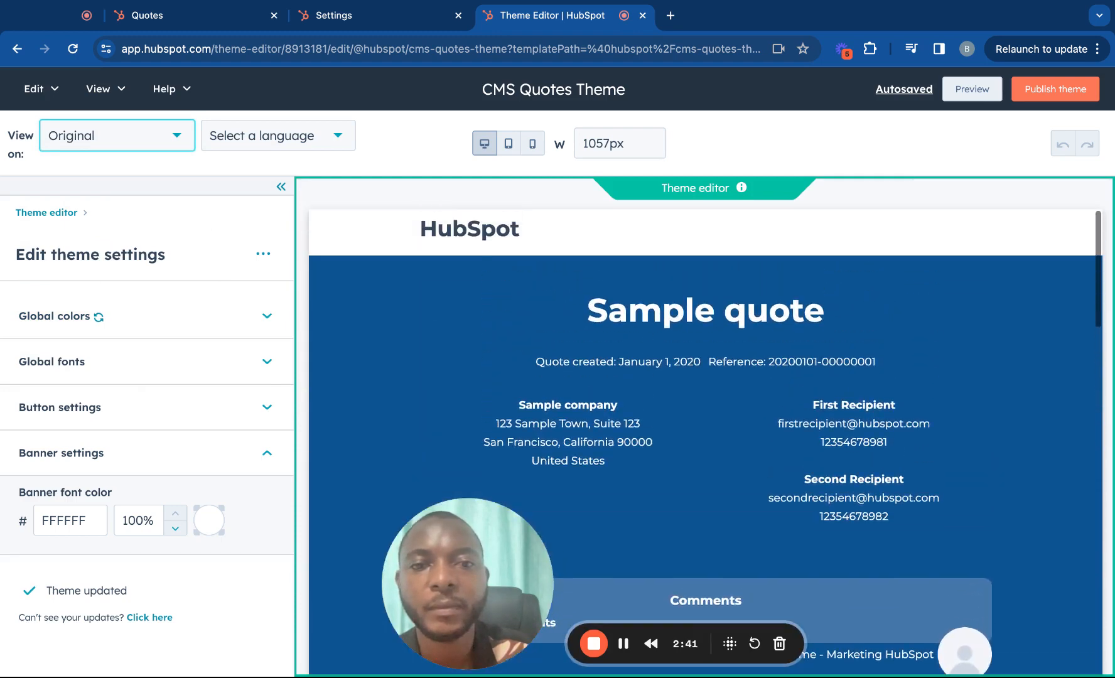
- Check the preview language choices and view the sample quote at tablet and mobile sizes before returning to desktop size
{"action": "left_click", "coordinate": [323, 135]}
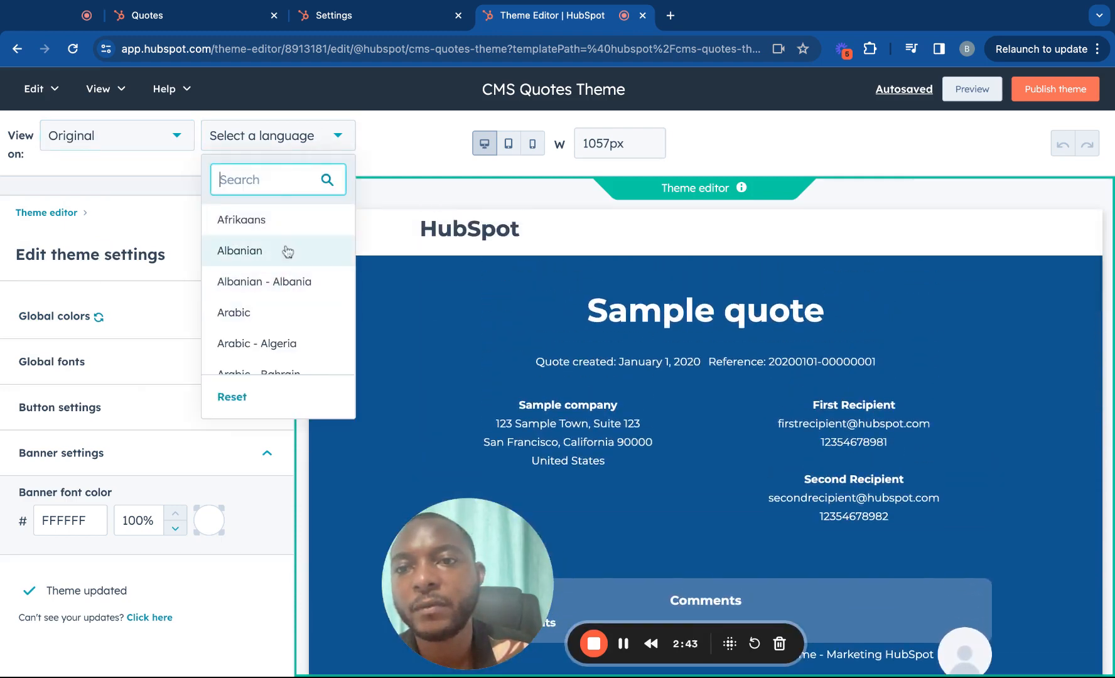
{"action": "left_click", "coordinate": [319, 157]}
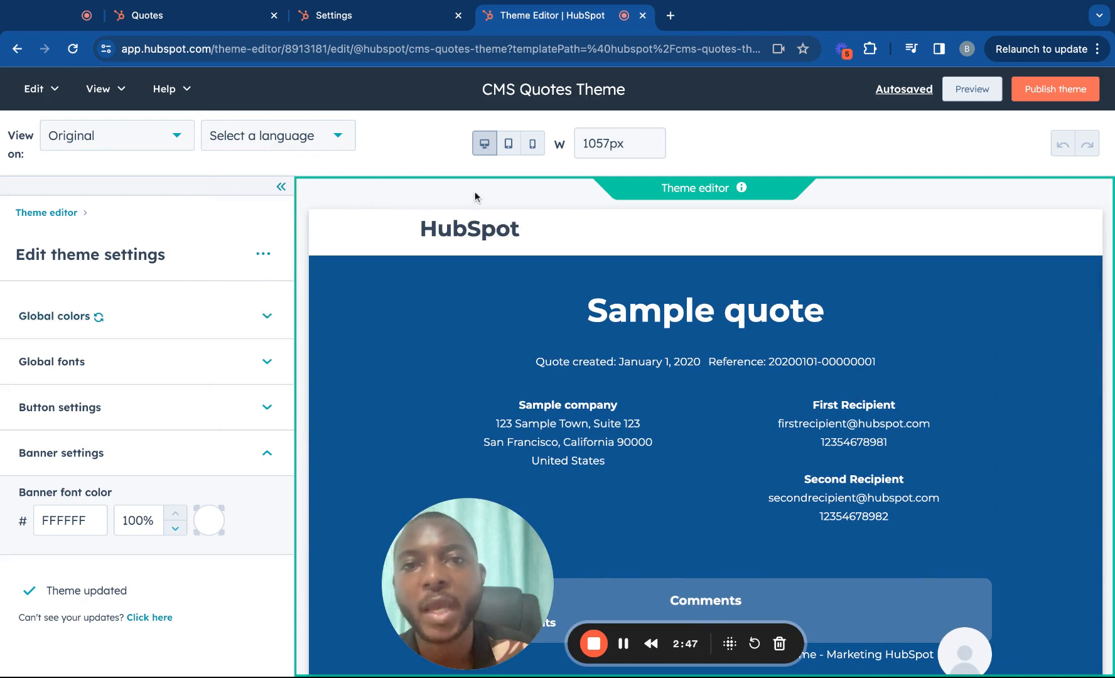
{"action": "left_click", "coordinate": [509, 146]}
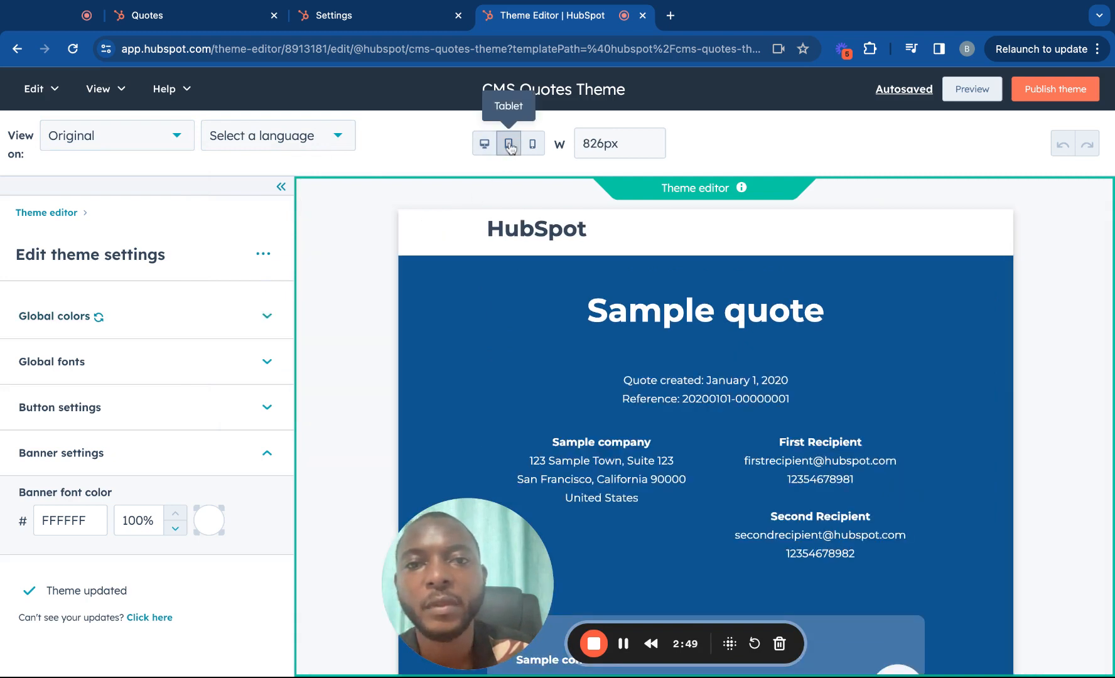
{"action": "left_click", "coordinate": [540, 147]}
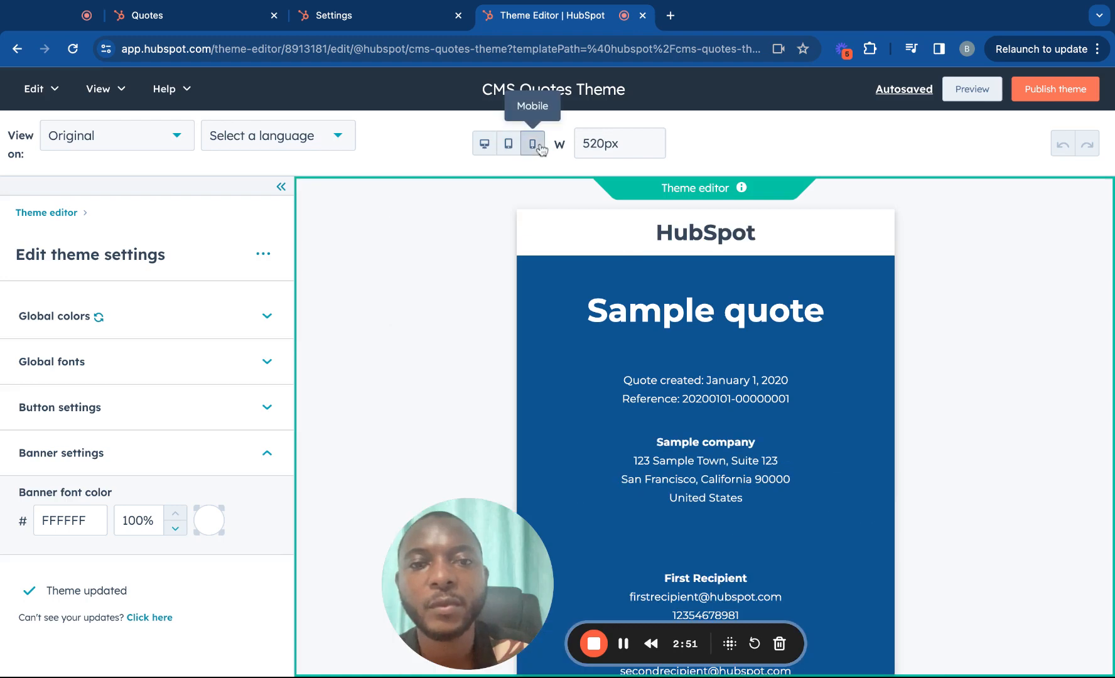
{"action": "left_click", "coordinate": [508, 143]}
{"action": "left_click", "coordinate": [485, 146]}
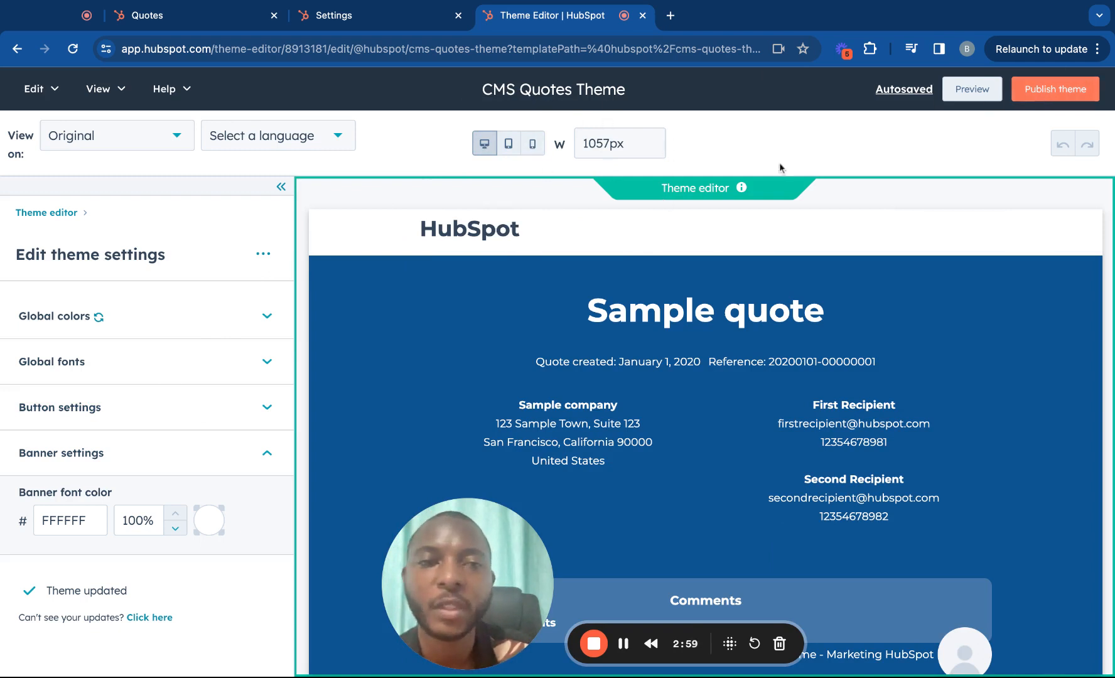
- Publish the changes to the CMS Quotes Theme
{"action": "left_click", "coordinate": [1031, 96]}
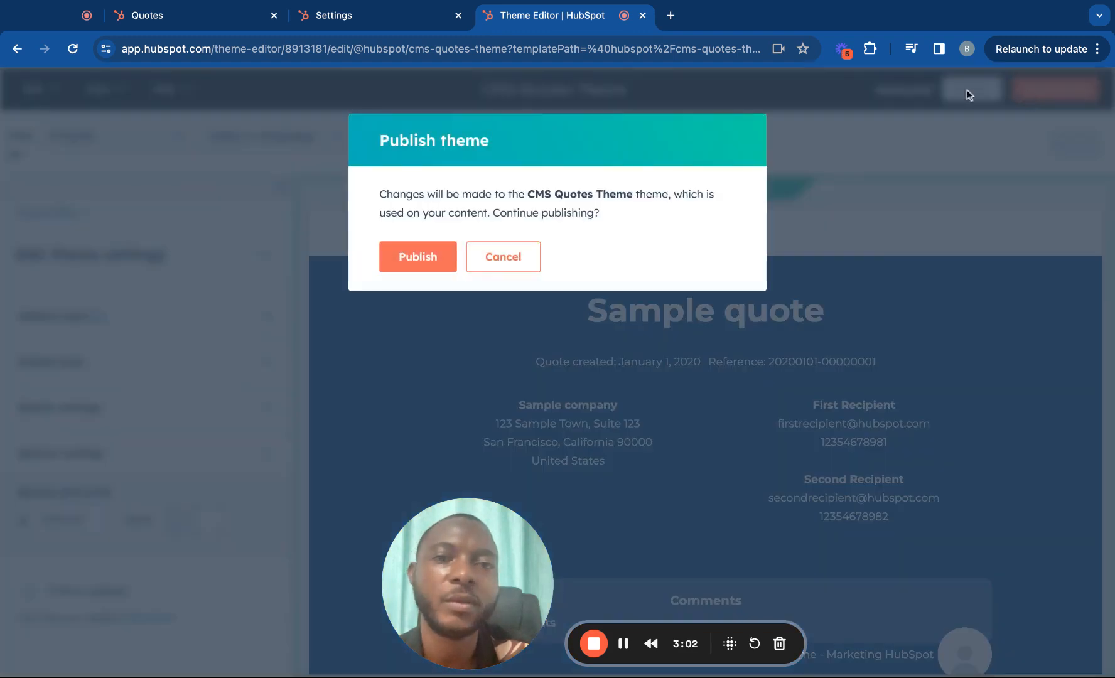
{"action": "left_click", "coordinate": [418, 256]}
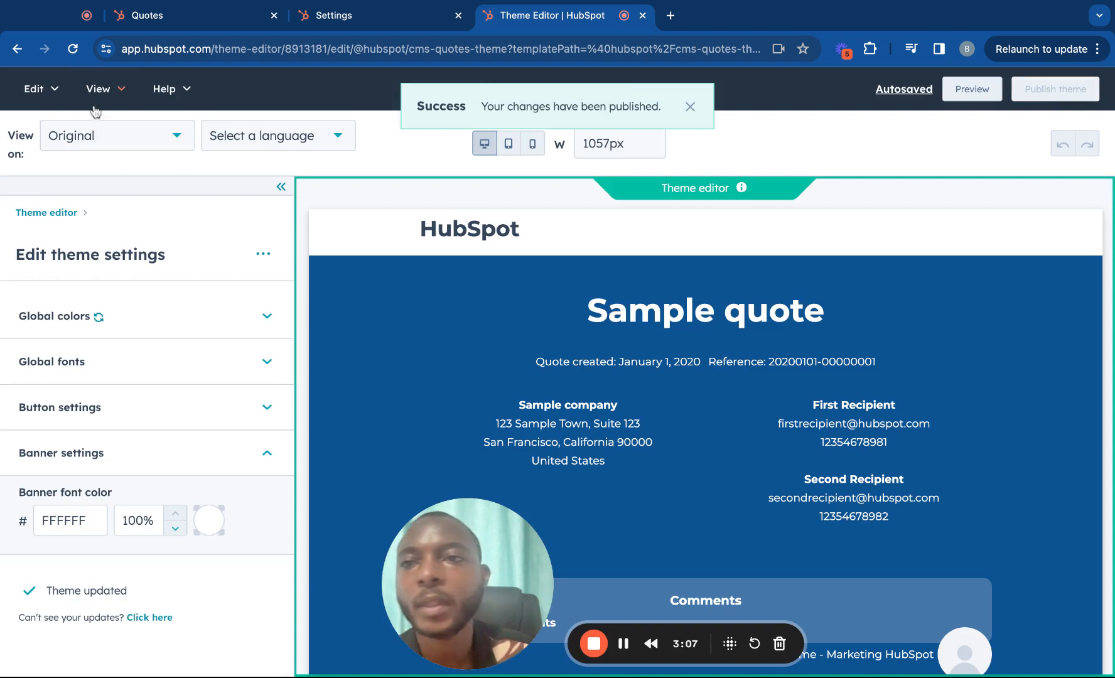
{"action": "mouse_move", "coordinate": [37, 105]}
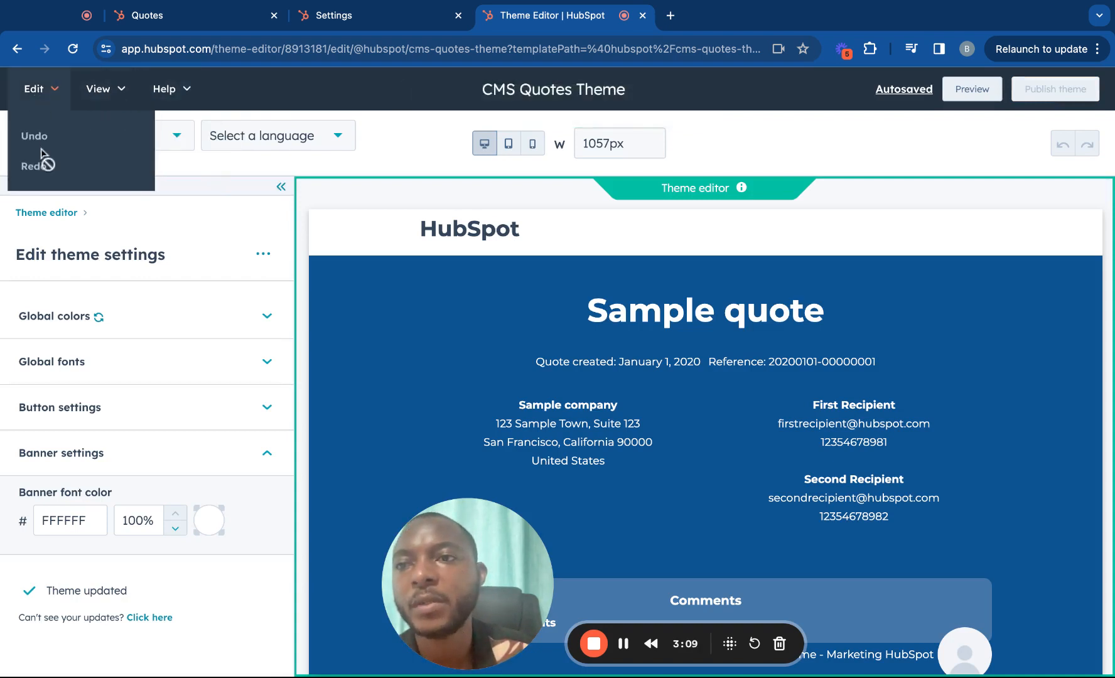
{"action": "mouse_move", "coordinate": [178, 105]}
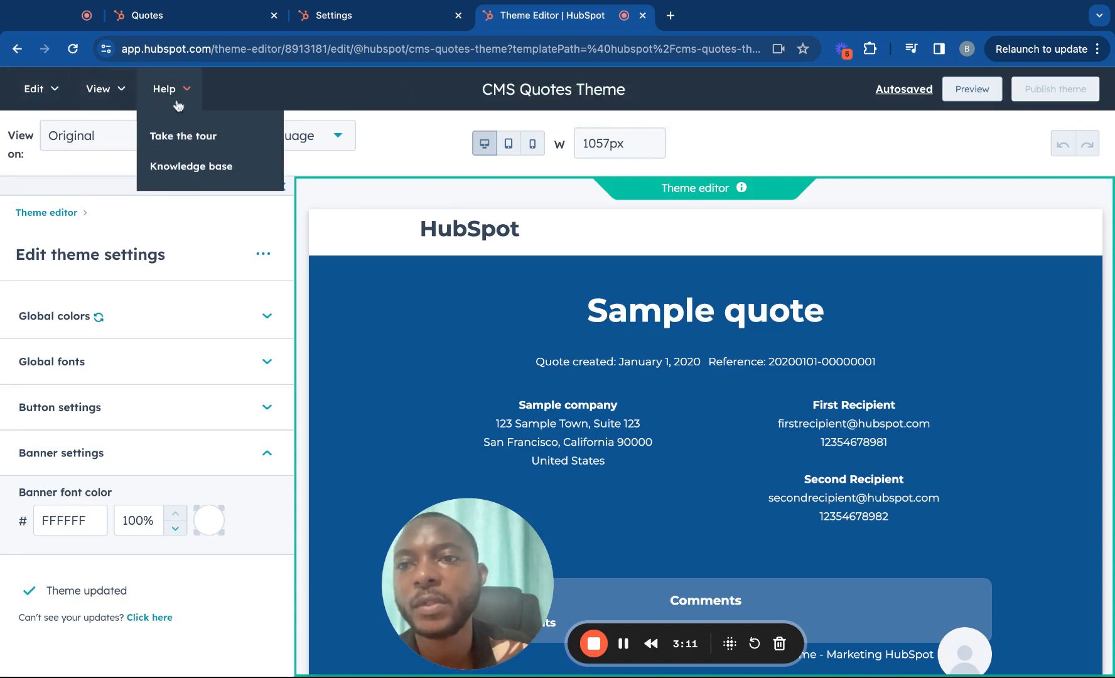
- Check the quote template list in the settings and return to the quote being edited
{"action": "left_click", "coordinate": [334, 15]}
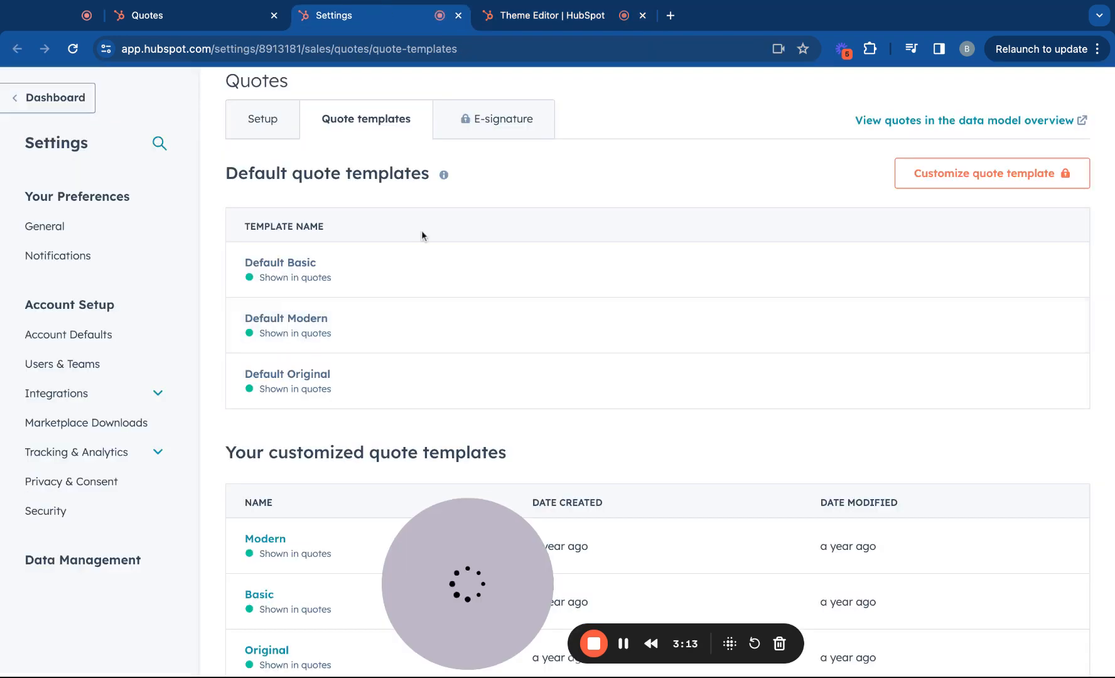
{"action": "scroll", "coordinate": [422, 230], "scroll_direction": "down", "scroll_amount": 2}
{"action": "scroll", "coordinate": [422, 230], "scroll_direction": "up", "scroll_amount": 3}
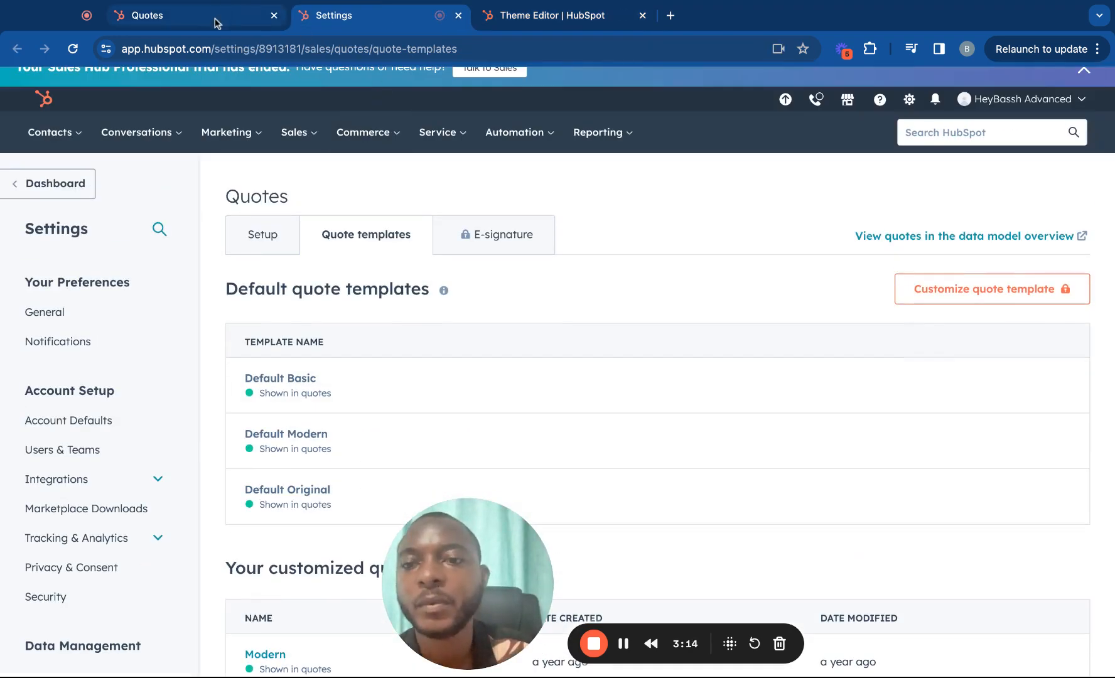
{"action": "left_click", "coordinate": [214, 19]}
- Choose Default Basic as the quote template and look over the quote details
{"action": "left_click", "coordinate": [402, 236]}
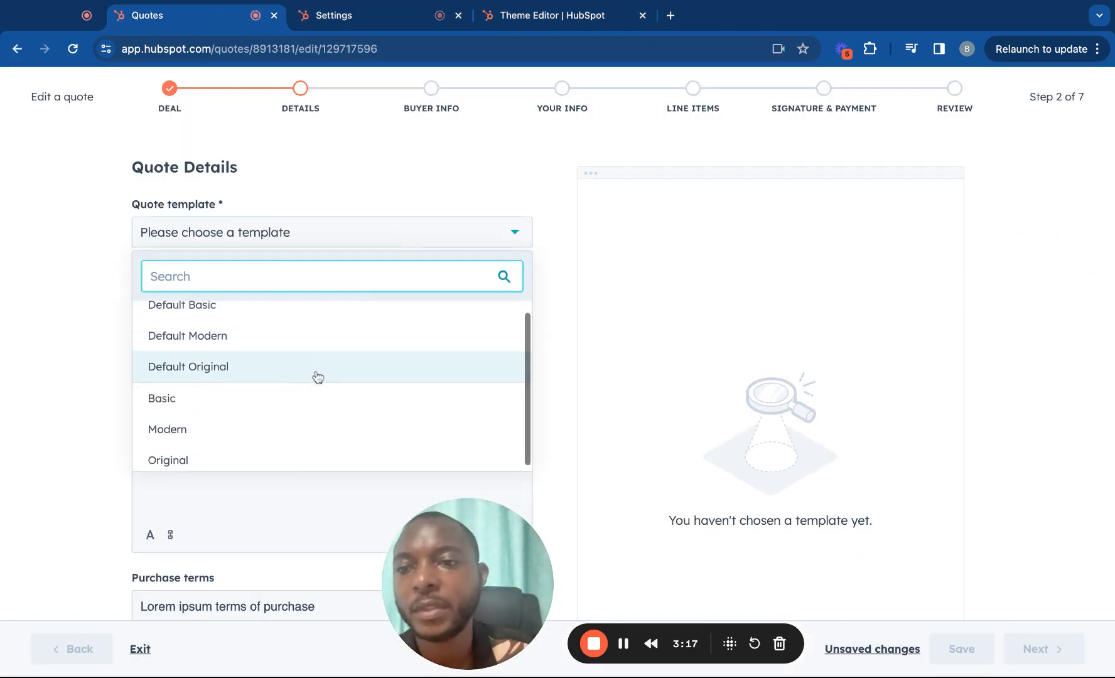
{"action": "scroll", "coordinate": [319, 380], "scroll_direction": "up", "scroll_amount": 1}
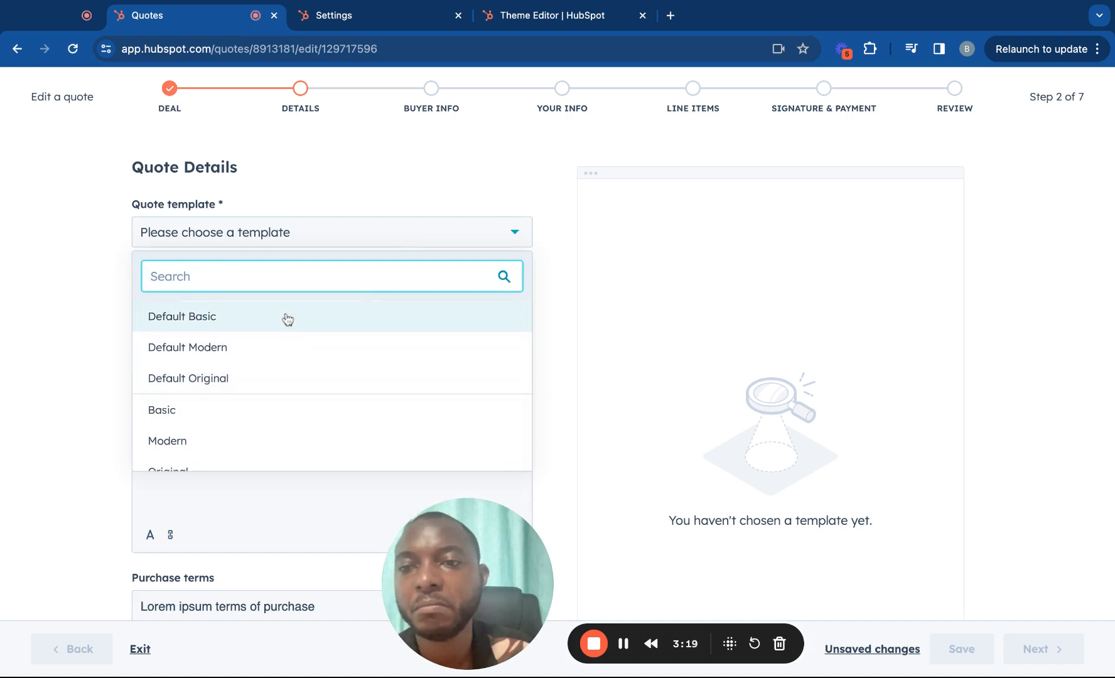
{"action": "left_click", "coordinate": [288, 321]}
{"action": "scroll", "coordinate": [551, 322], "scroll_direction": "down", "scroll_amount": 3}
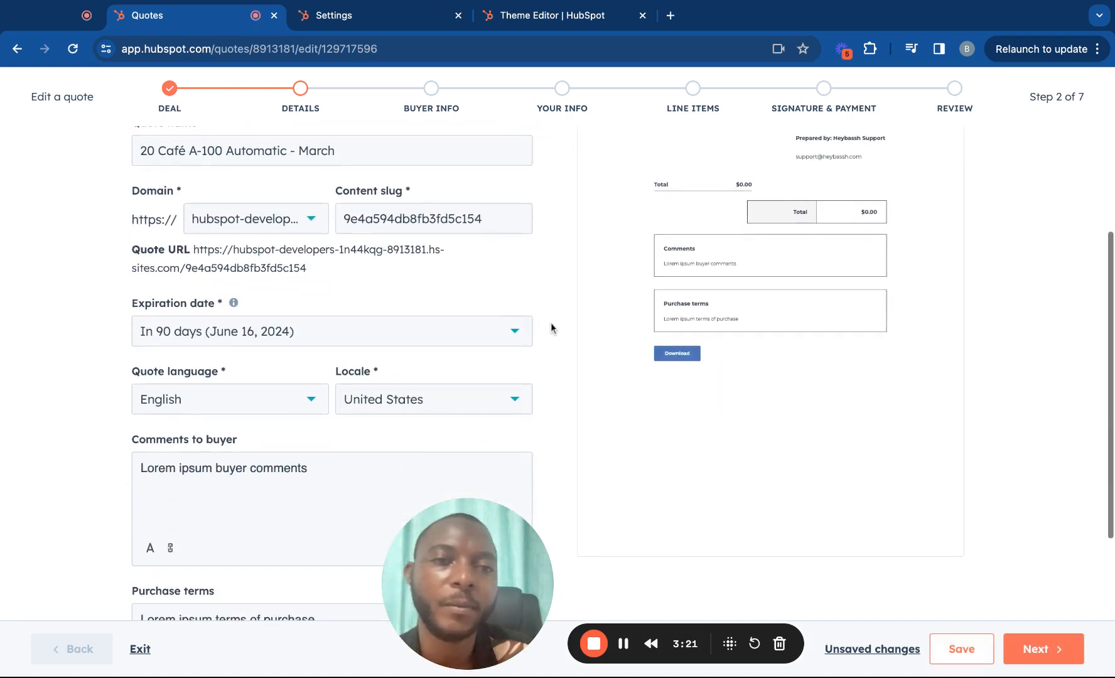
{"action": "scroll", "coordinate": [550, 322], "scroll_direction": "up", "scroll_amount": 3}
- Change the quote template to Default Modern and look over the remaining quote details
{"action": "left_click", "coordinate": [445, 234]}
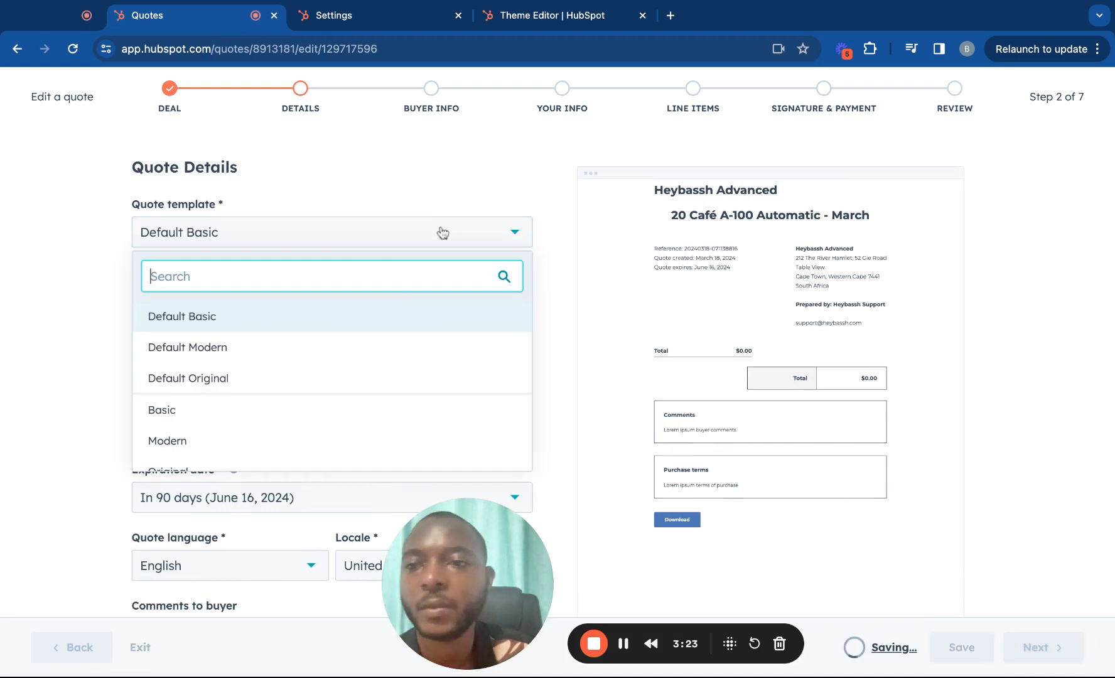
{"action": "left_click", "coordinate": [375, 342]}
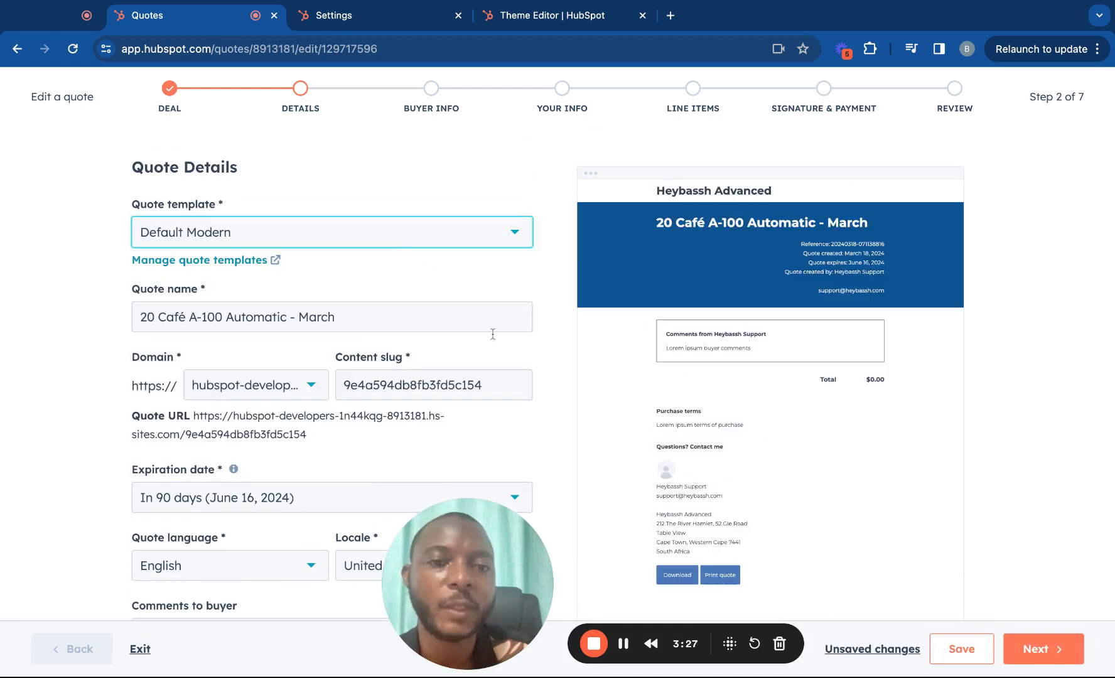
{"action": "scroll", "coordinate": [492, 325], "scroll_direction": "down", "scroll_amount": 4}
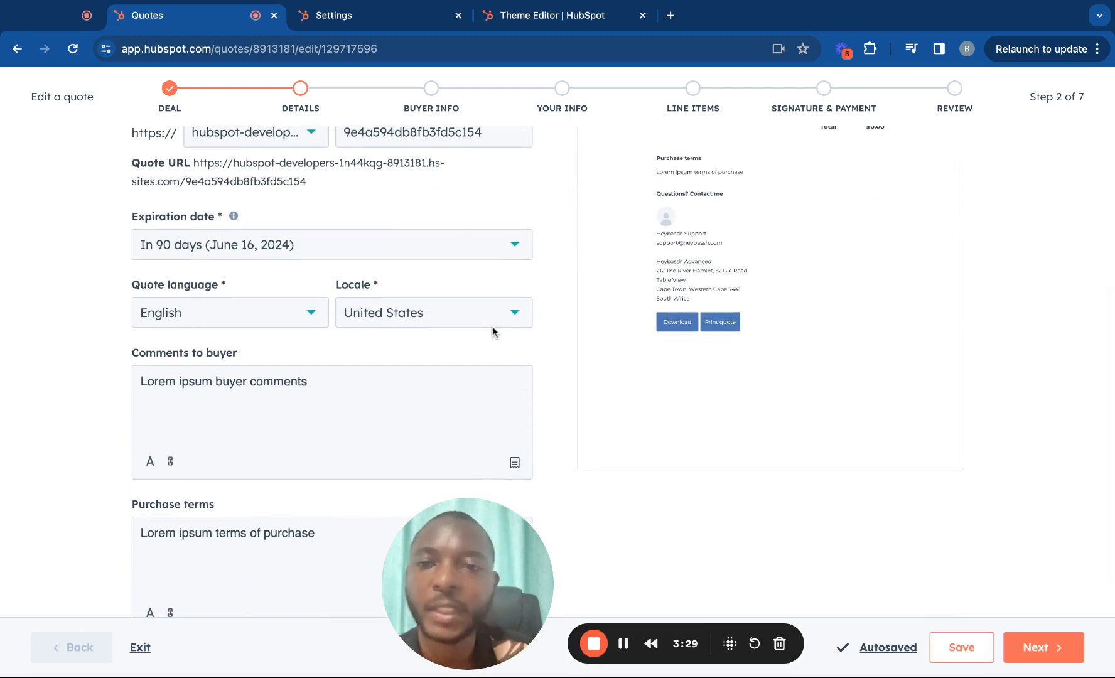
{"action": "scroll", "coordinate": [492, 326], "scroll_direction": "down", "scroll_amount": 1}
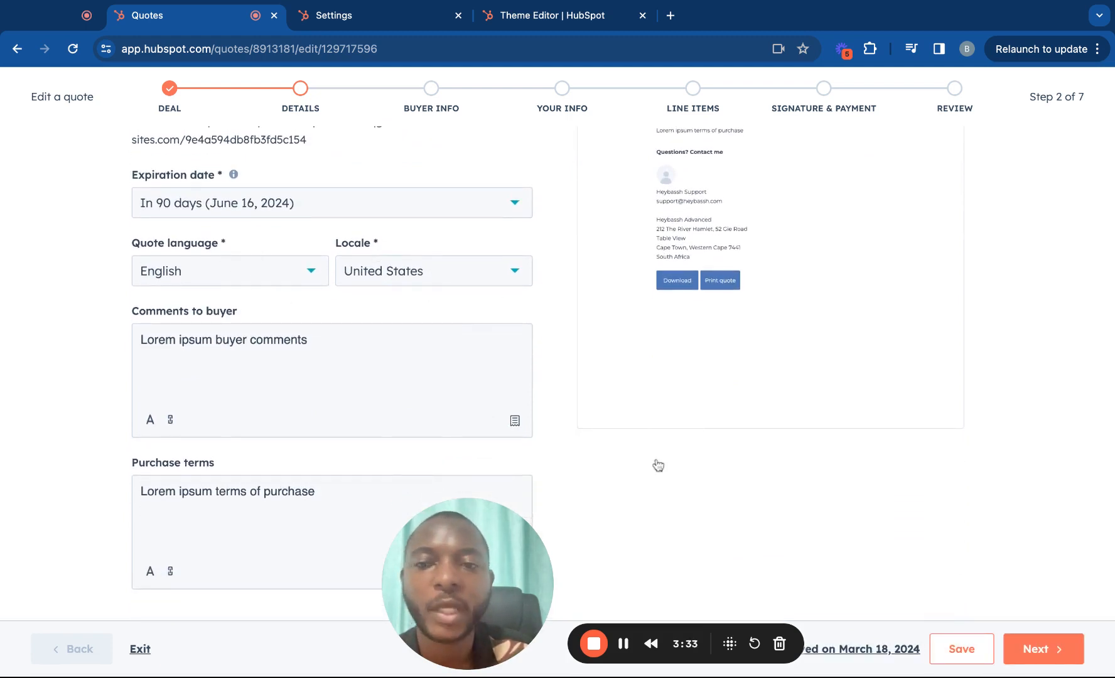
{"action": "left_click_drag", "start_coordinate": [533, 558], "coordinate": [463, 554]}
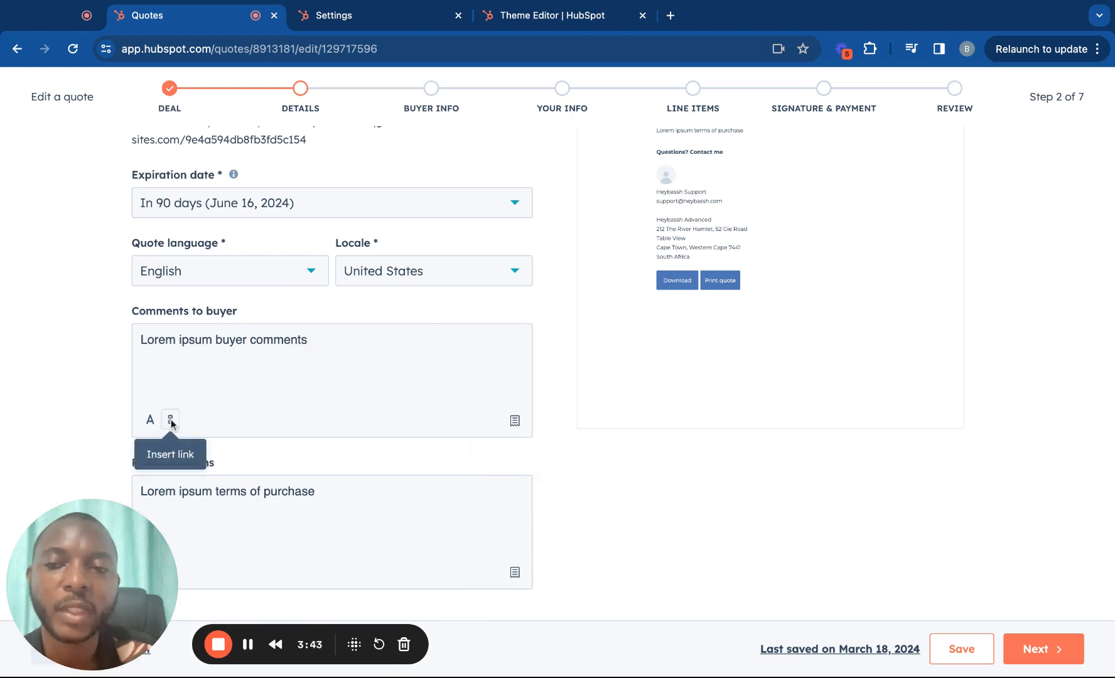
{"action": "left_click", "coordinate": [149, 420]}
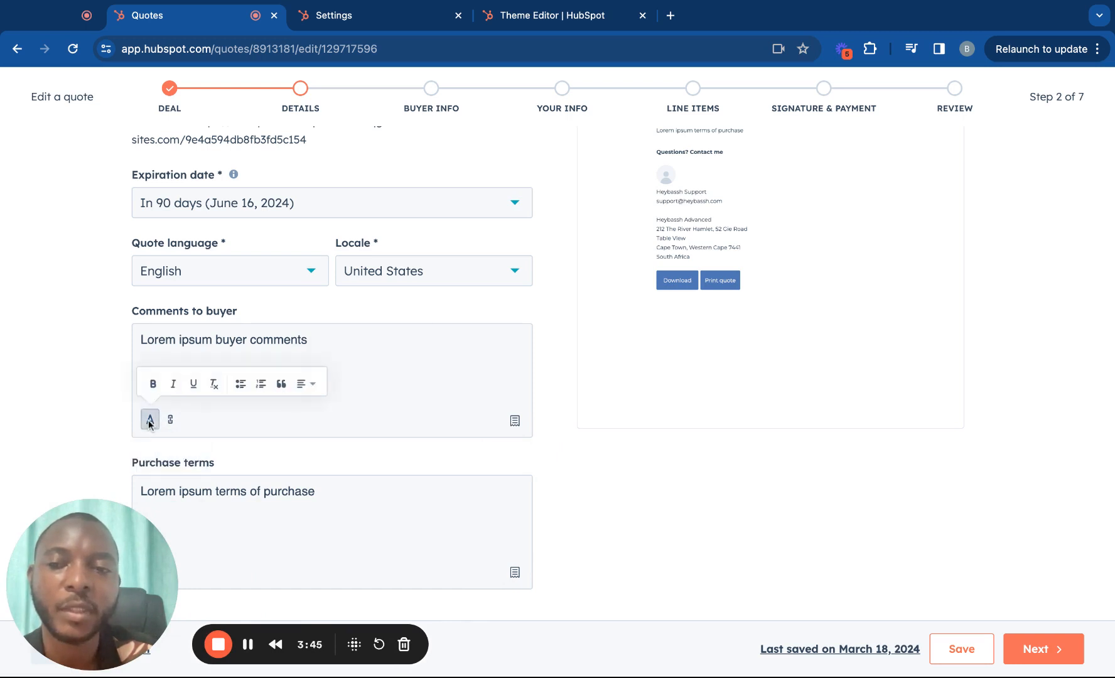
{"action": "left_click", "coordinate": [393, 370]}
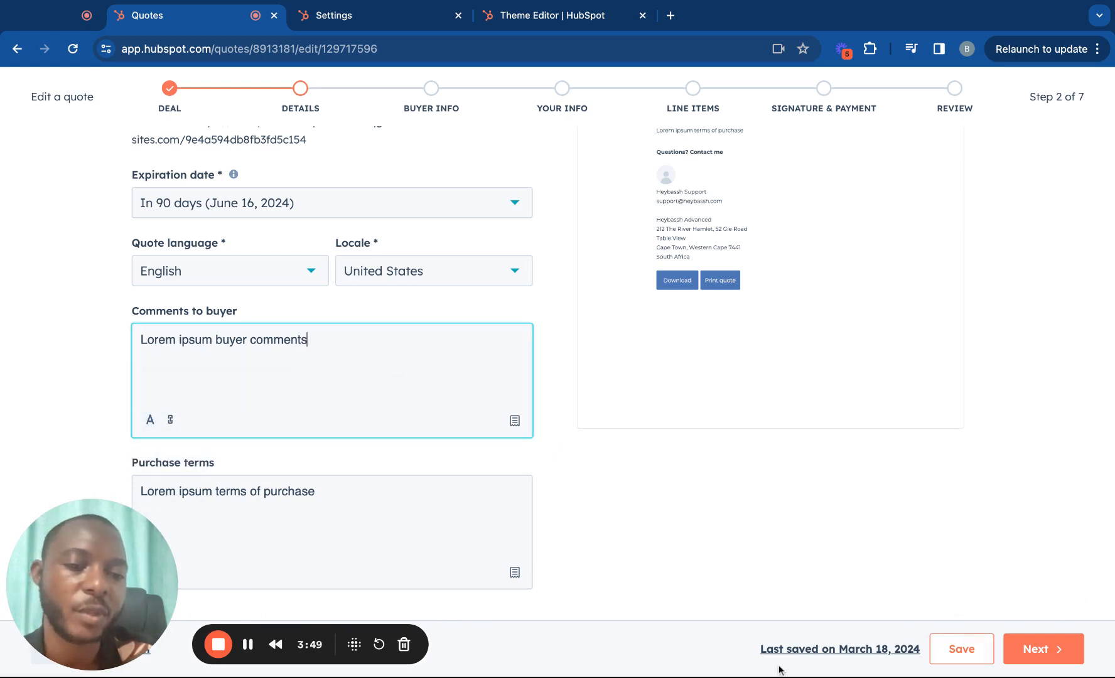
- Continue to the buyer information and add the first existing contact in the list to the quote
{"action": "left_click", "coordinate": [1041, 652]}
{"action": "scroll", "coordinate": [1022, 541], "scroll_direction": "up", "scroll_amount": 3}
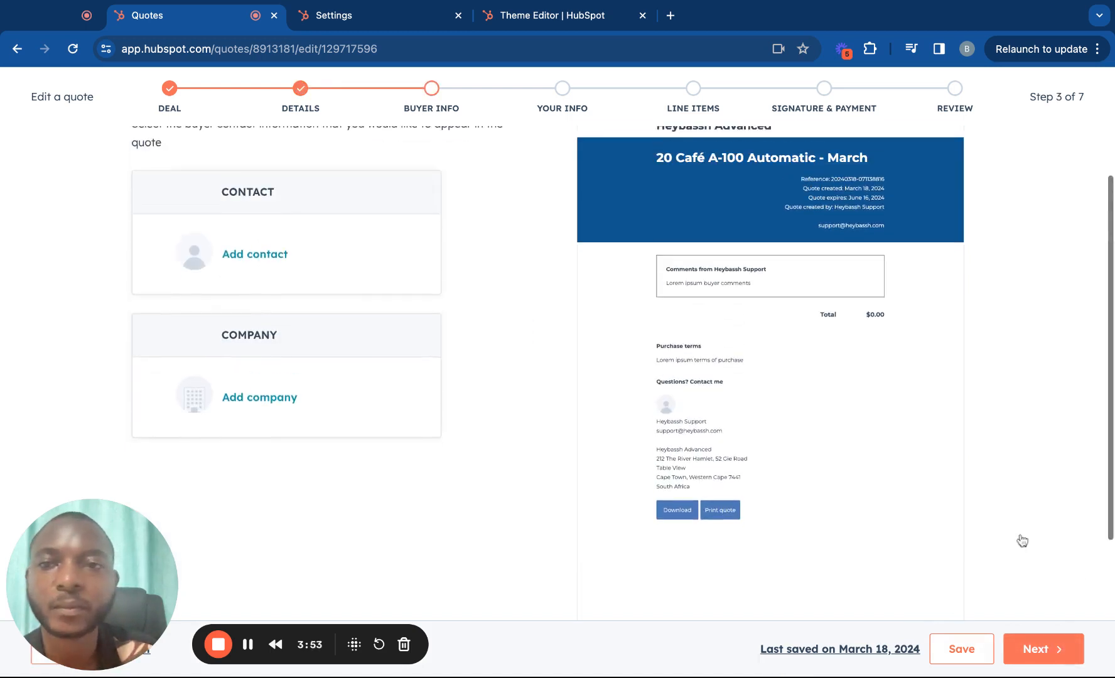
{"action": "left_click", "coordinate": [246, 299]}
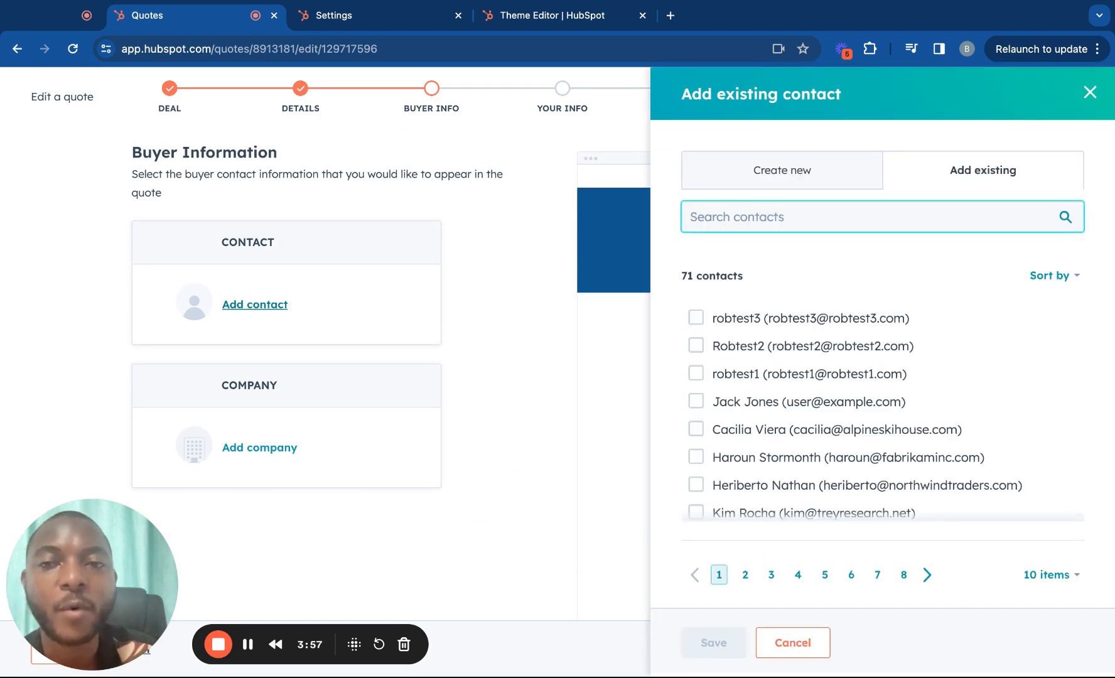
{"action": "left_click", "coordinate": [695, 317]}
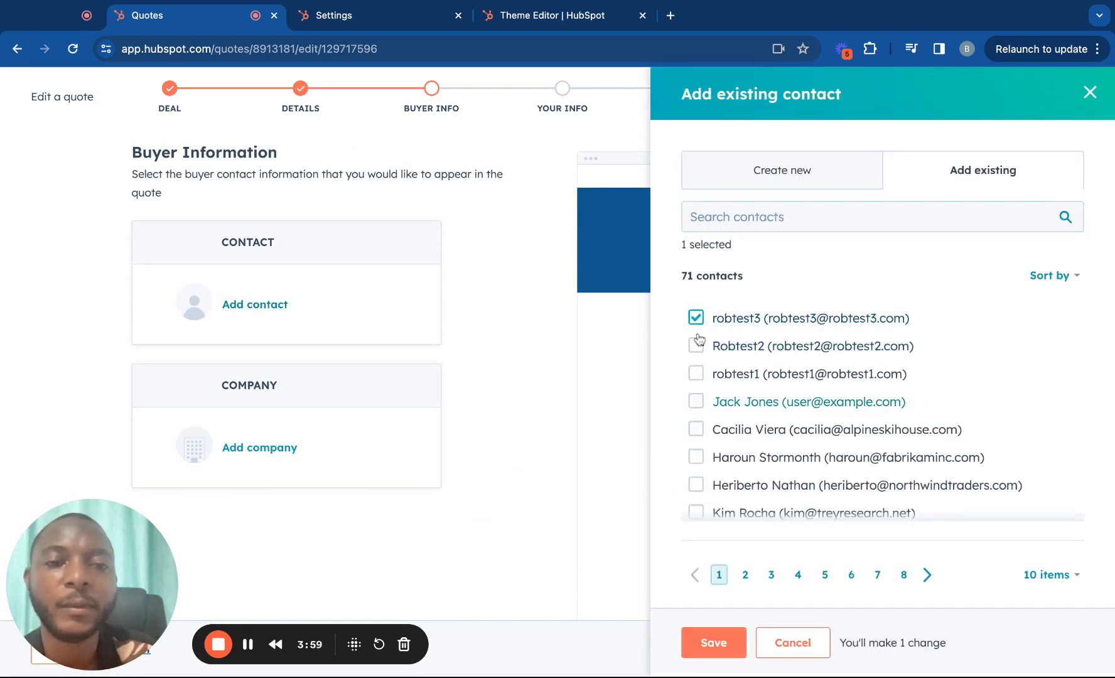
{"action": "left_click", "coordinate": [708, 642]}
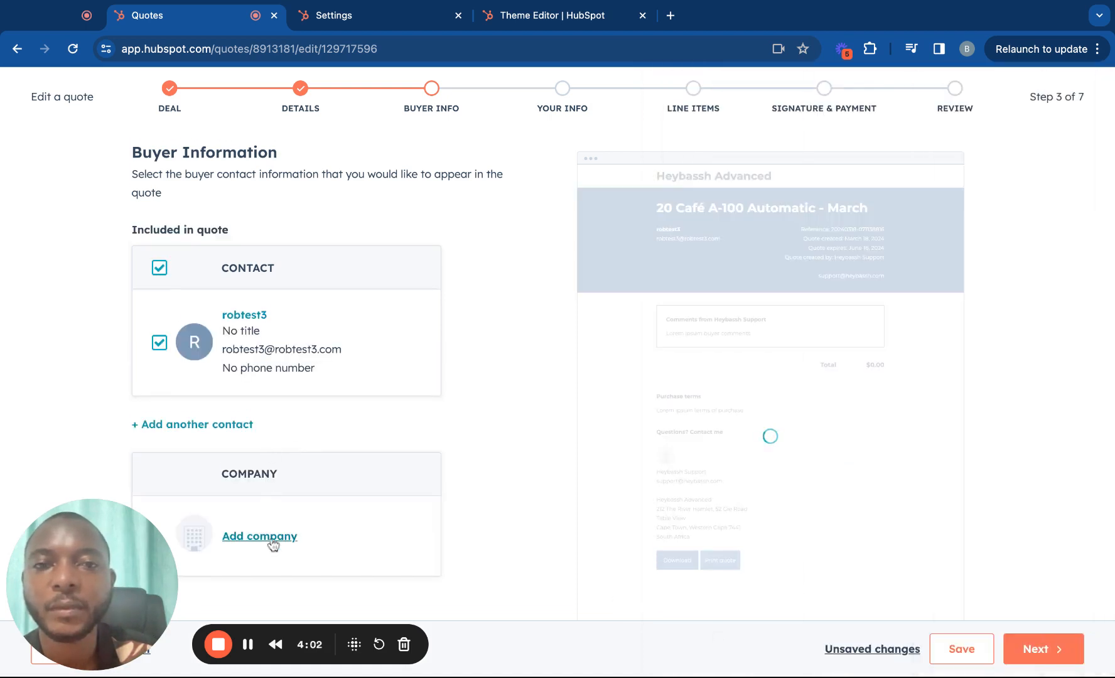
- Leave the company empty, accept the sender information and continue to the line items stage of the quote
{"action": "left_click", "coordinate": [1034, 640]}
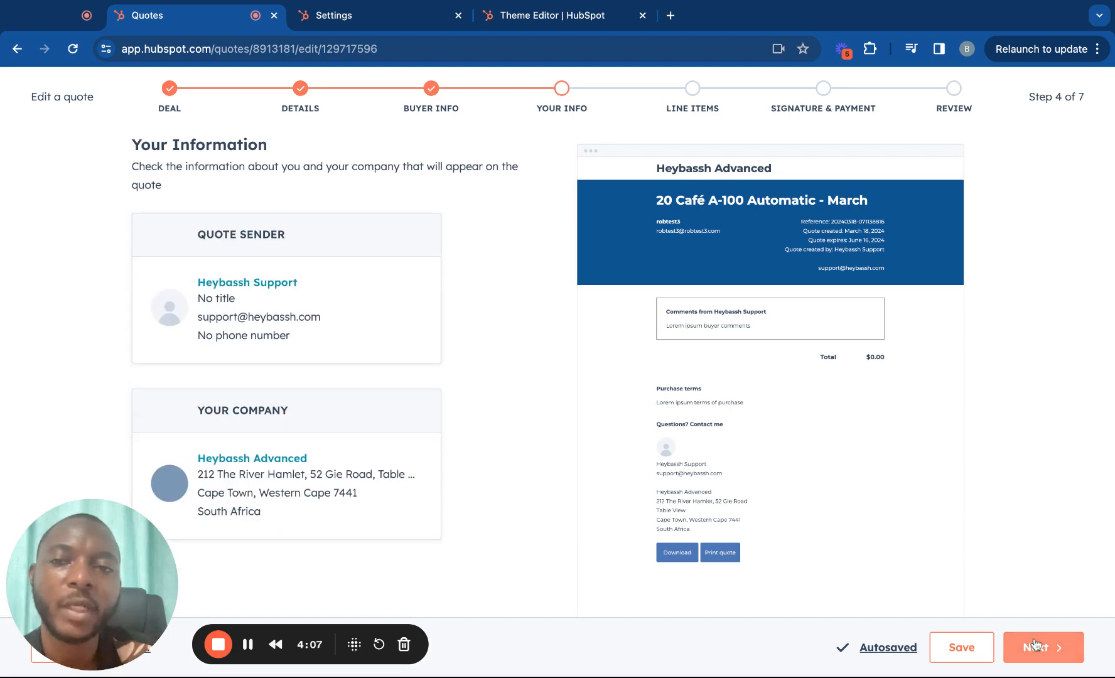
{"action": "left_click", "coordinate": [1034, 643]}
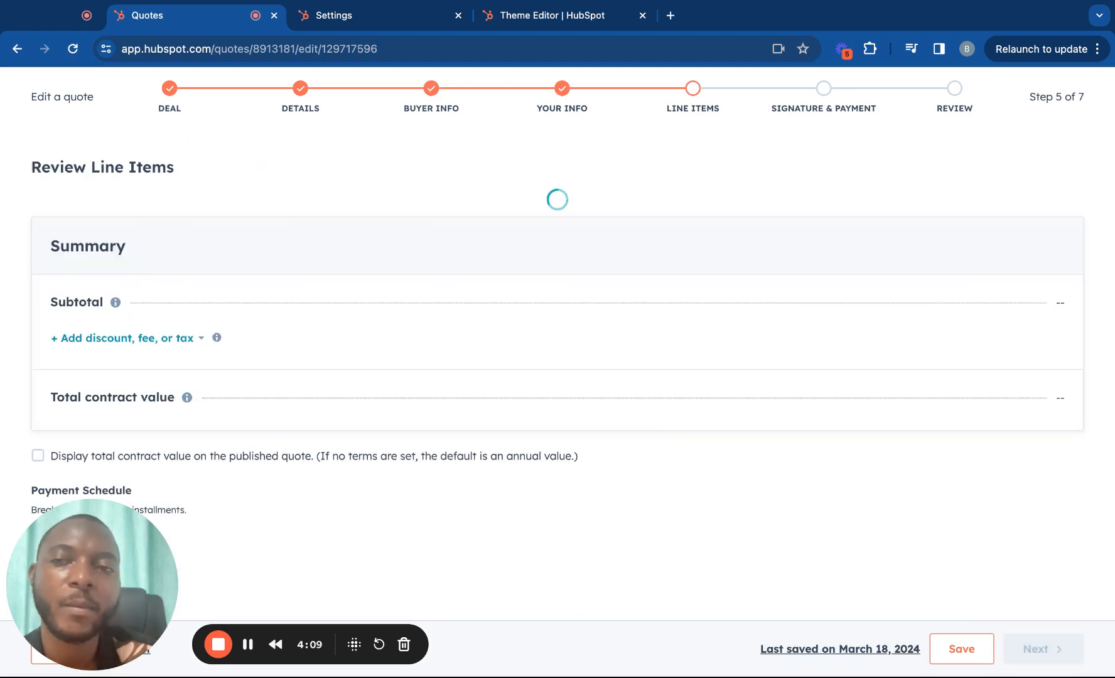
{"action": "scroll", "coordinate": [892, 391], "scroll_direction": "down", "scroll_amount": 3}
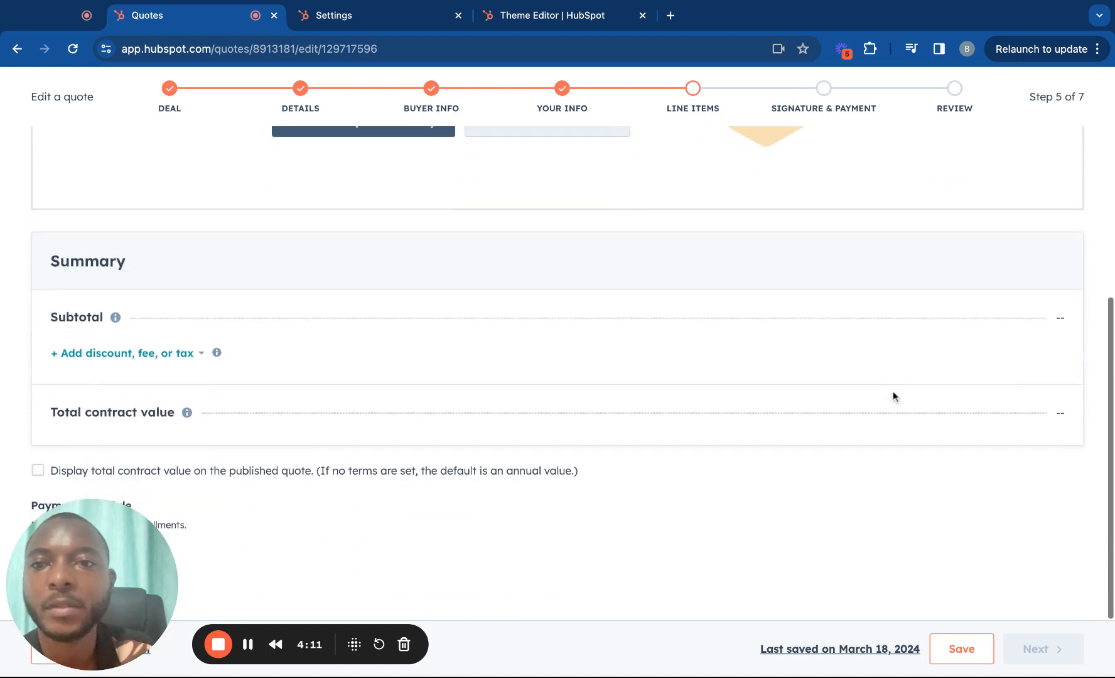
{"action": "scroll", "coordinate": [893, 396], "scroll_direction": "up", "scroll_amount": 5}
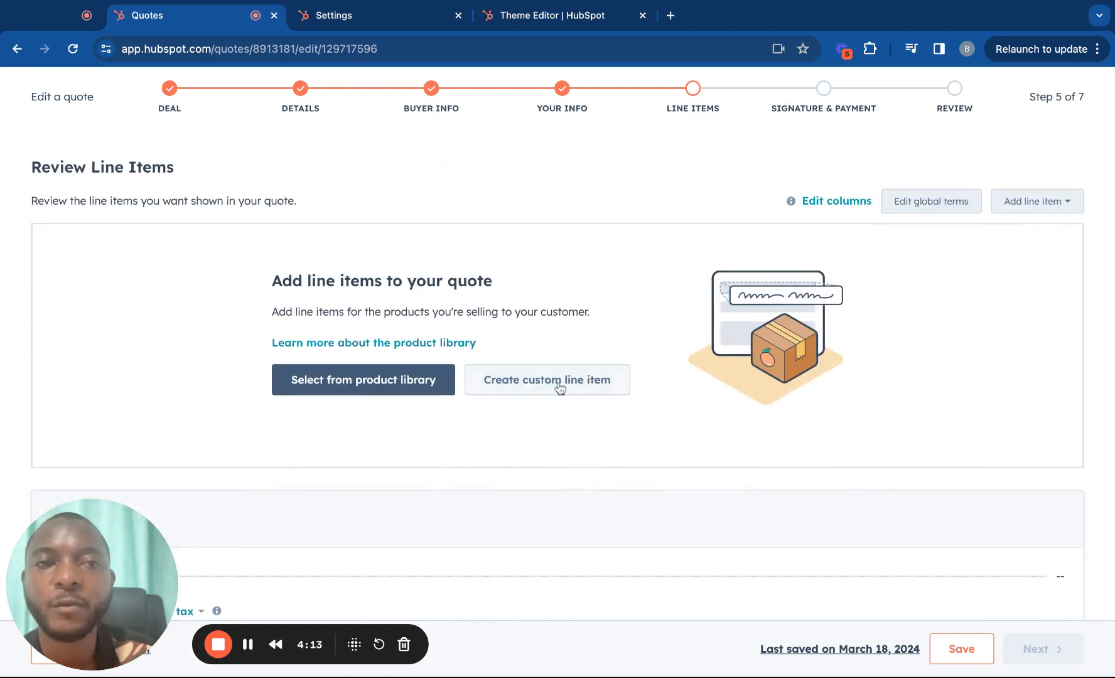
- Add the iPhone 15 Pro from the product library to the quote as a line item
{"action": "left_click", "coordinate": [409, 390]}
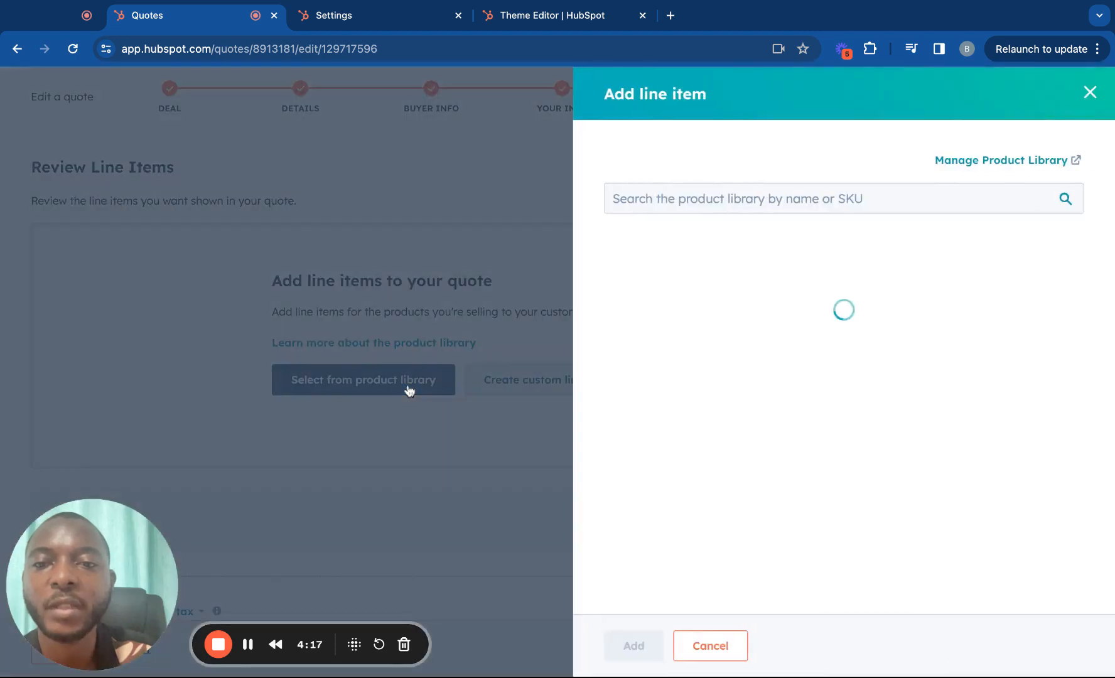
{"action": "left_click", "coordinate": [632, 290]}
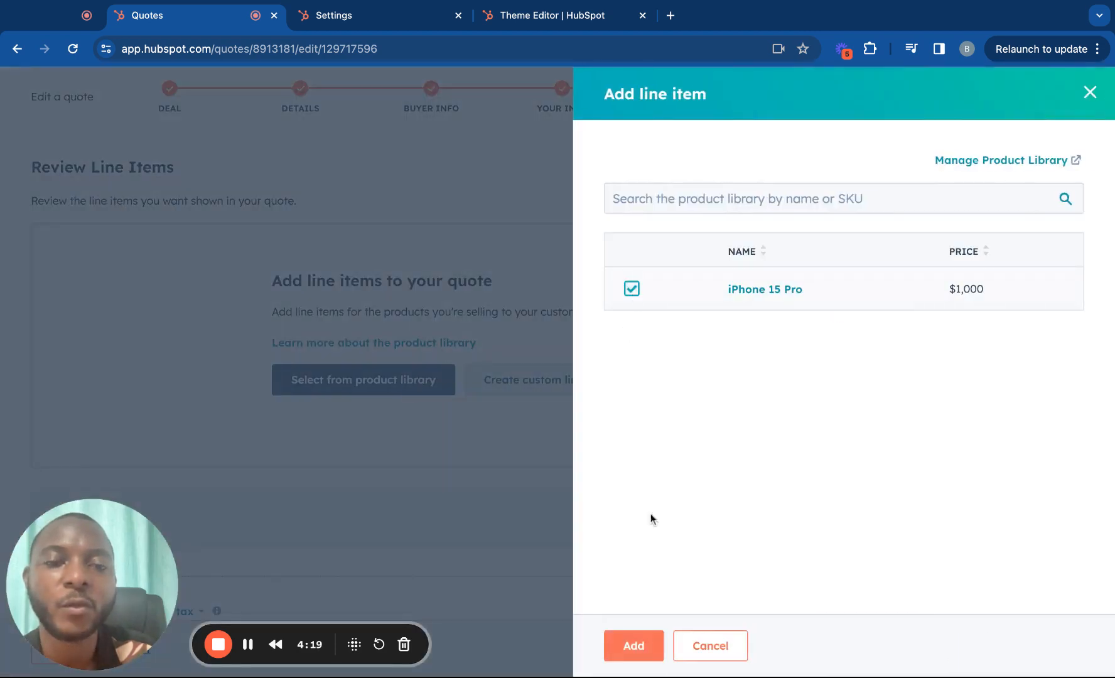
{"action": "left_click", "coordinate": [635, 647]}
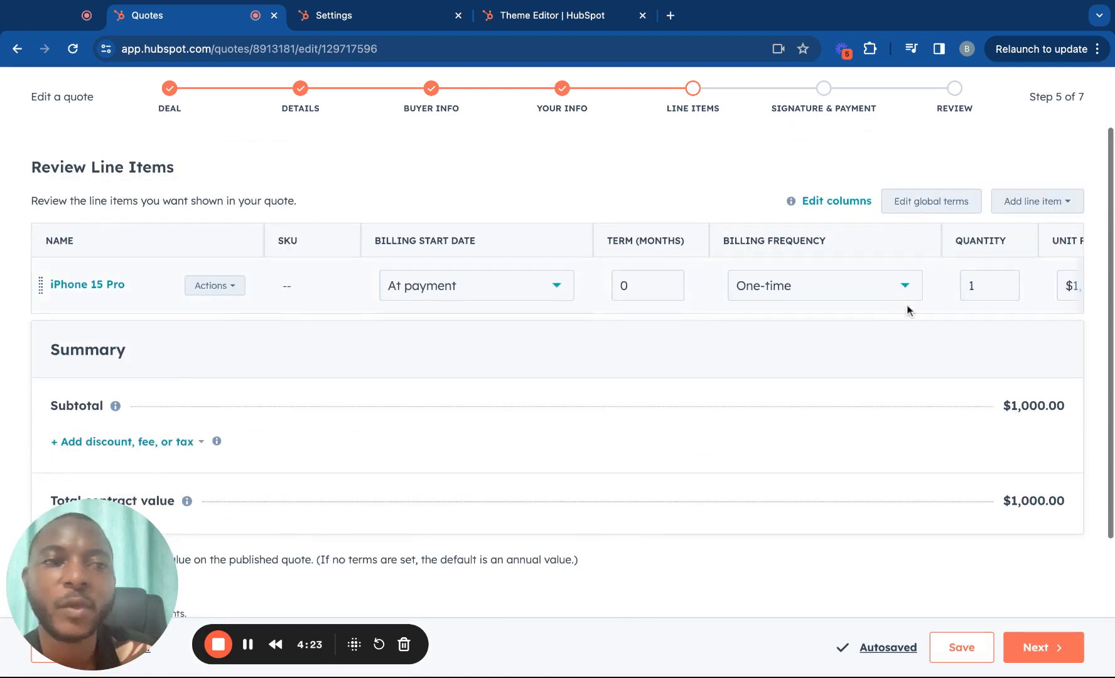
- Create a custom line item named iPhone 14 with a unit price of $2,000 and a unit cost of $1,400
{"action": "left_click", "coordinate": [1036, 201]}
{"action": "left_click", "coordinate": [994, 286]}
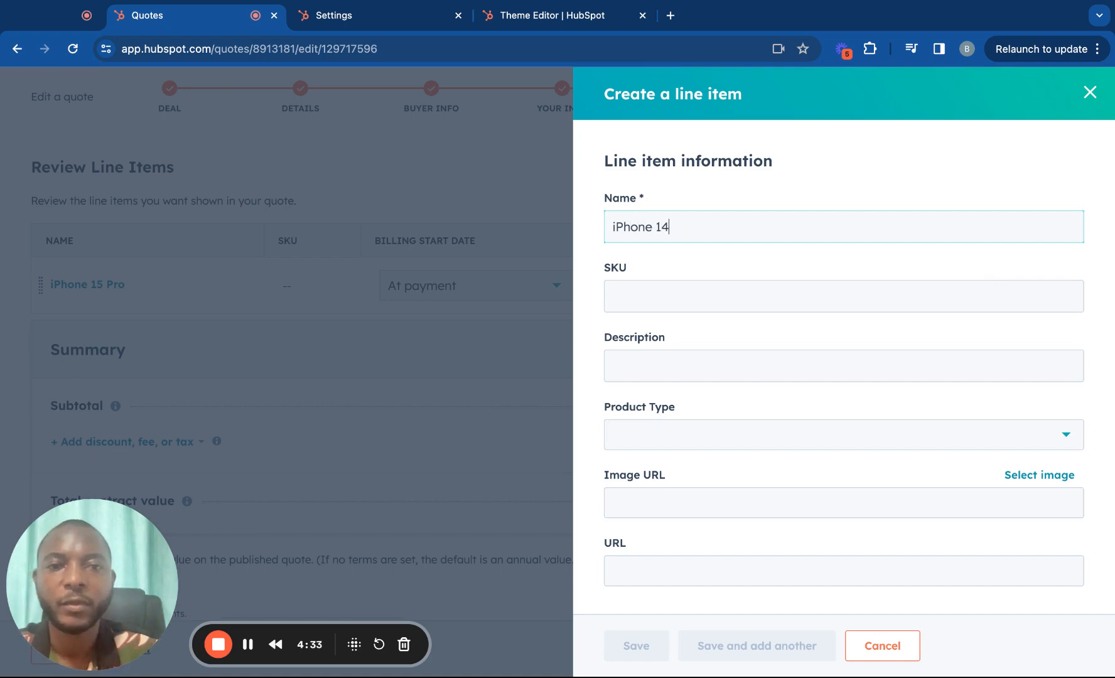
{"action": "scroll", "coordinate": [816, 321], "scroll_direction": "down", "scroll_amount": 2}
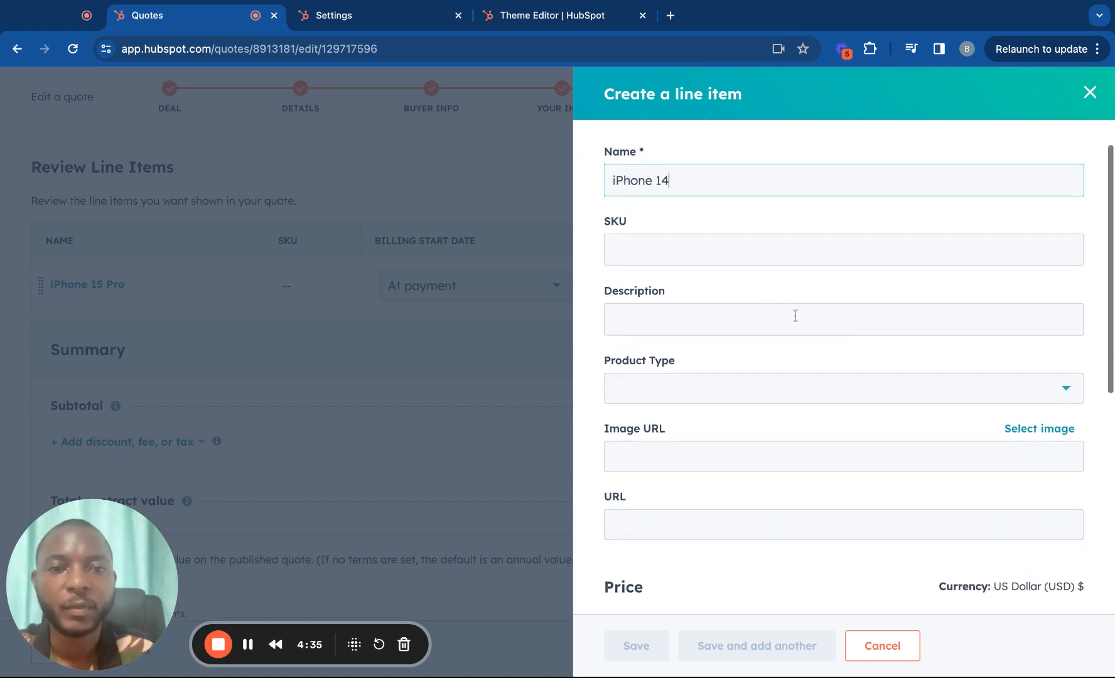
{"action": "scroll", "coordinate": [731, 353], "scroll_direction": "down", "scroll_amount": 2}
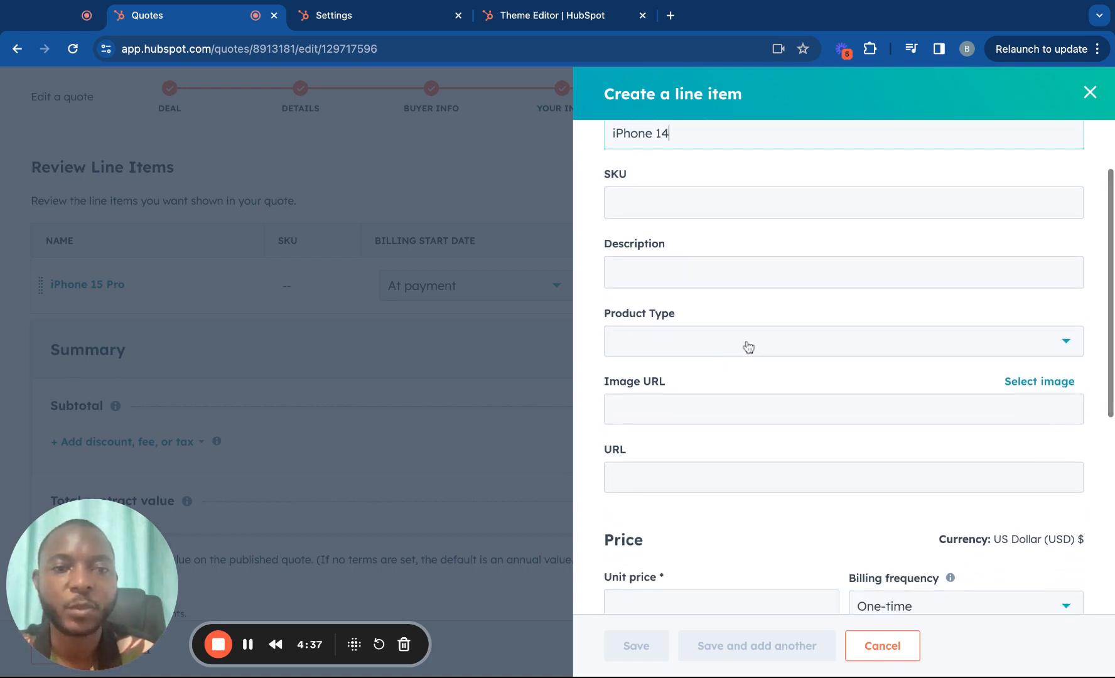
{"action": "scroll", "coordinate": [737, 352], "scroll_direction": "down", "scroll_amount": 3}
{"action": "scroll", "coordinate": [729, 366], "scroll_direction": "down", "scroll_amount": 3}
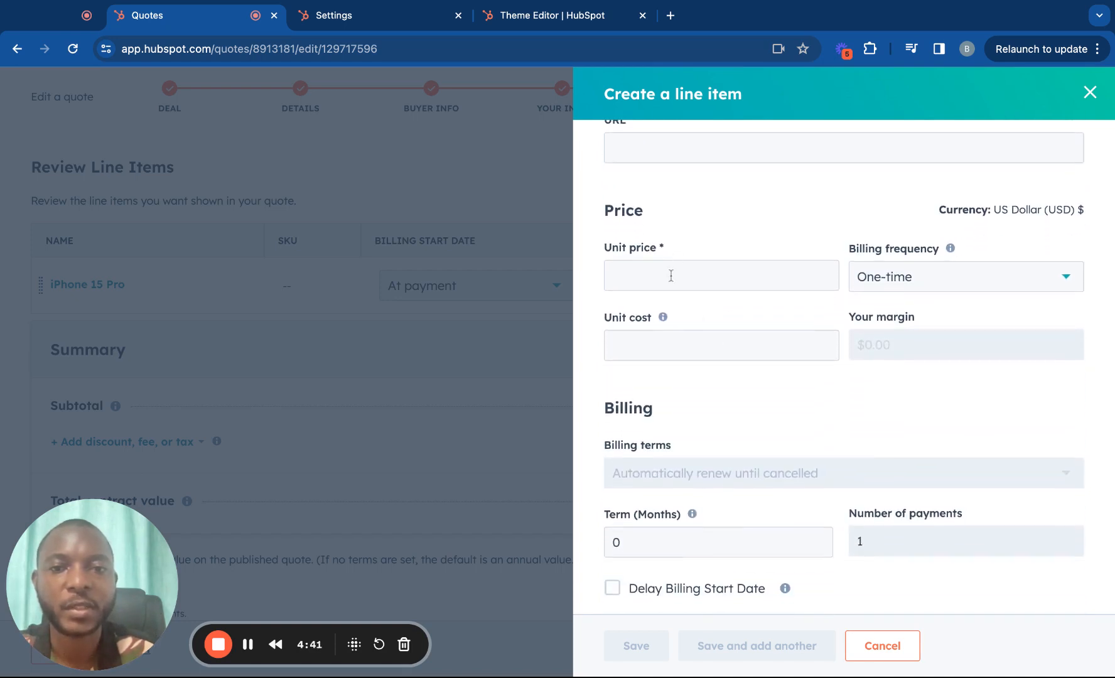
{"action": "left_click", "coordinate": [669, 279]}
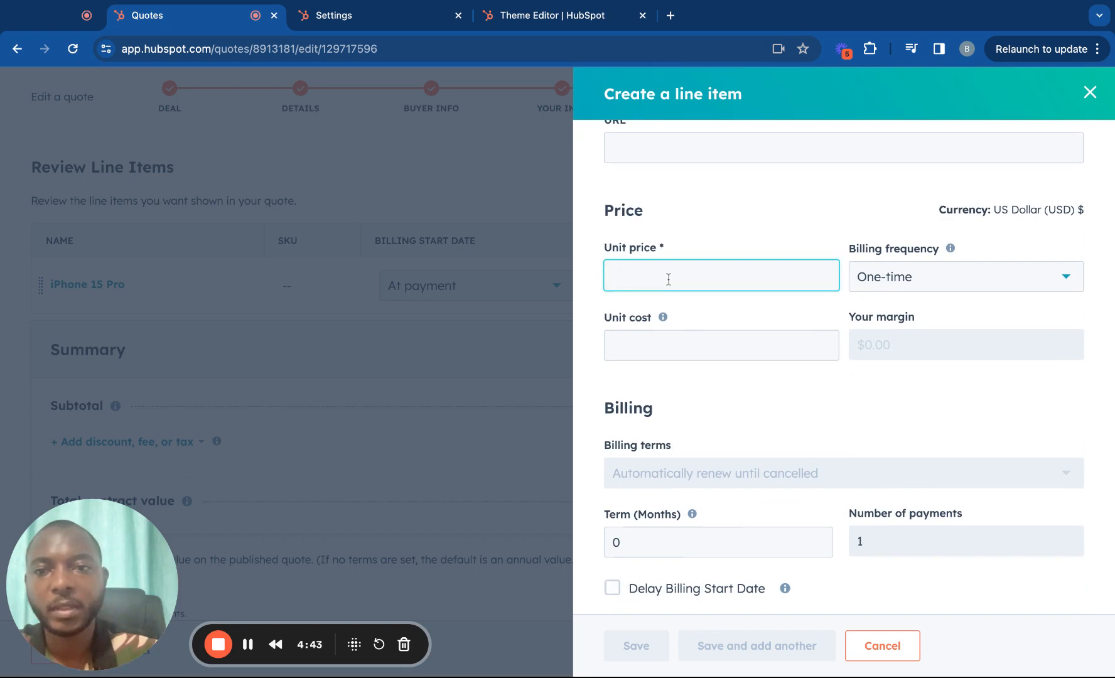
{"action": "type", "text": "2000"}
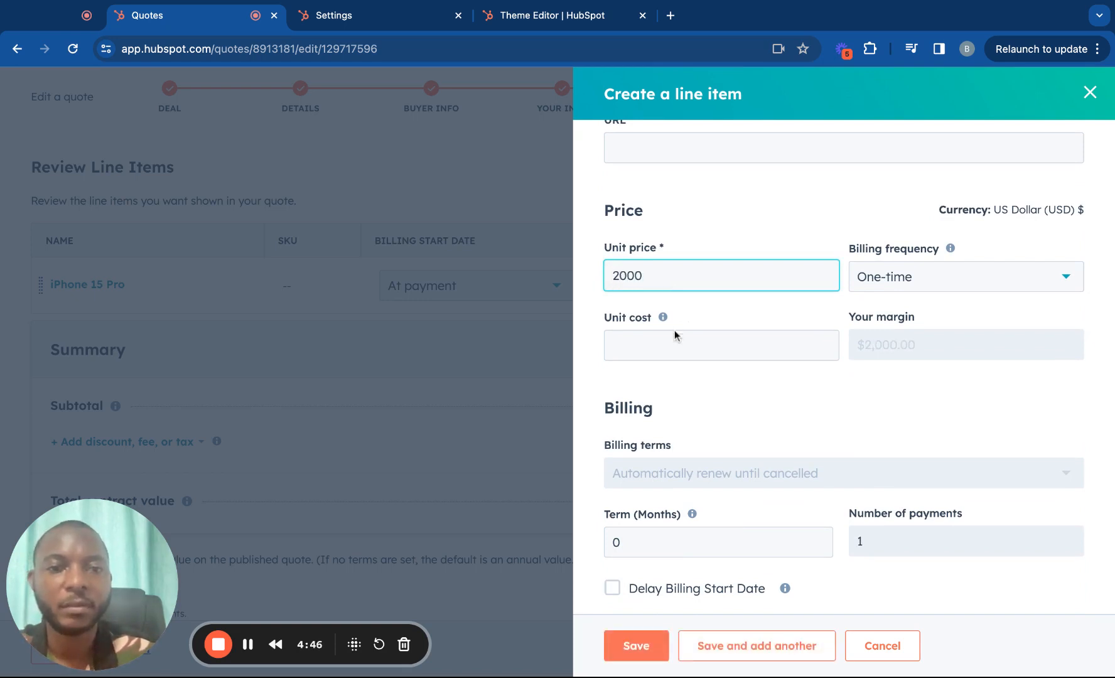
{"action": "left_click", "coordinate": [673, 350]}
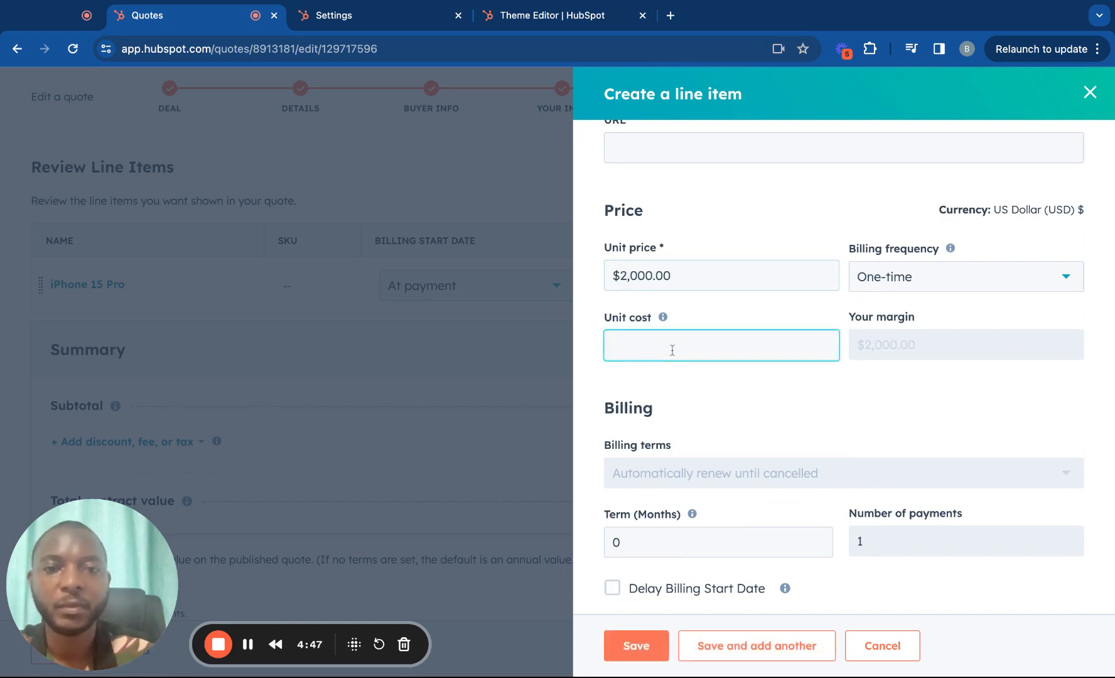
{"action": "type", "text": "1"}
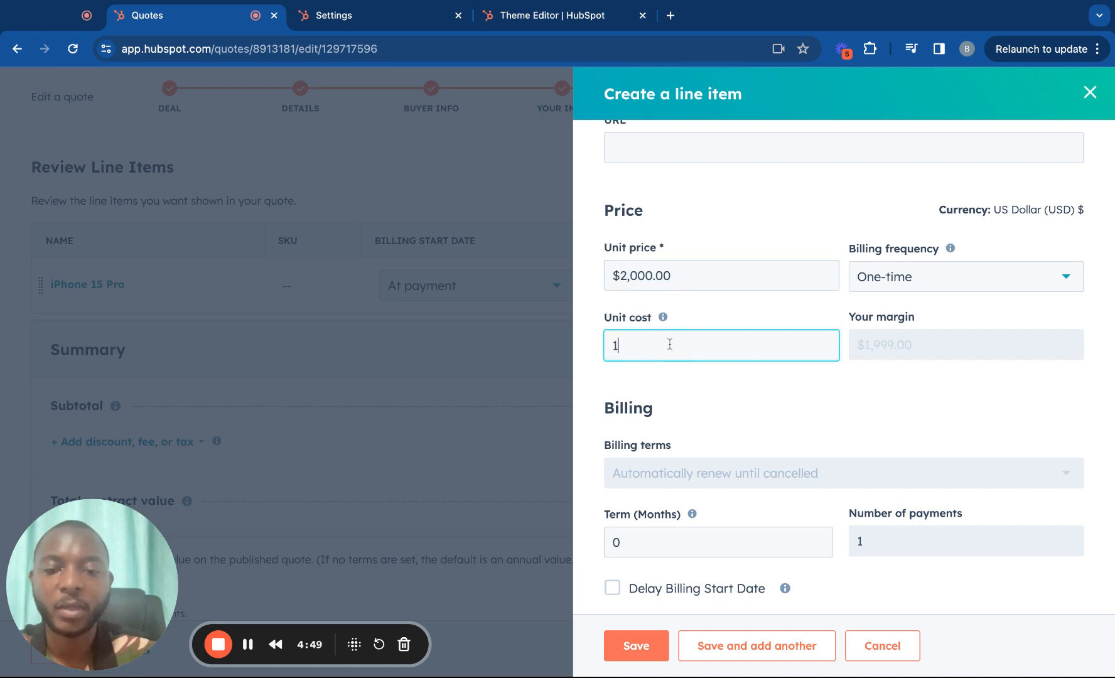
{"action": "type", "text": "400"}
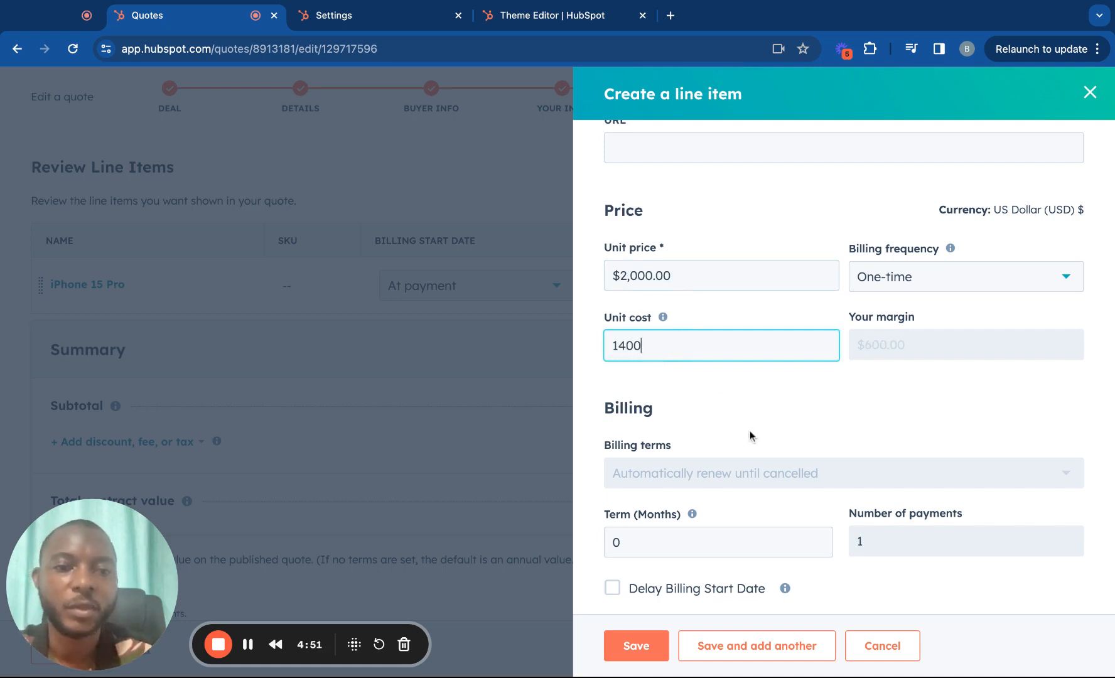
{"action": "scroll", "coordinate": [750, 430], "scroll_direction": "down", "scroll_amount": 2}
{"action": "left_click", "coordinate": [650, 644]}
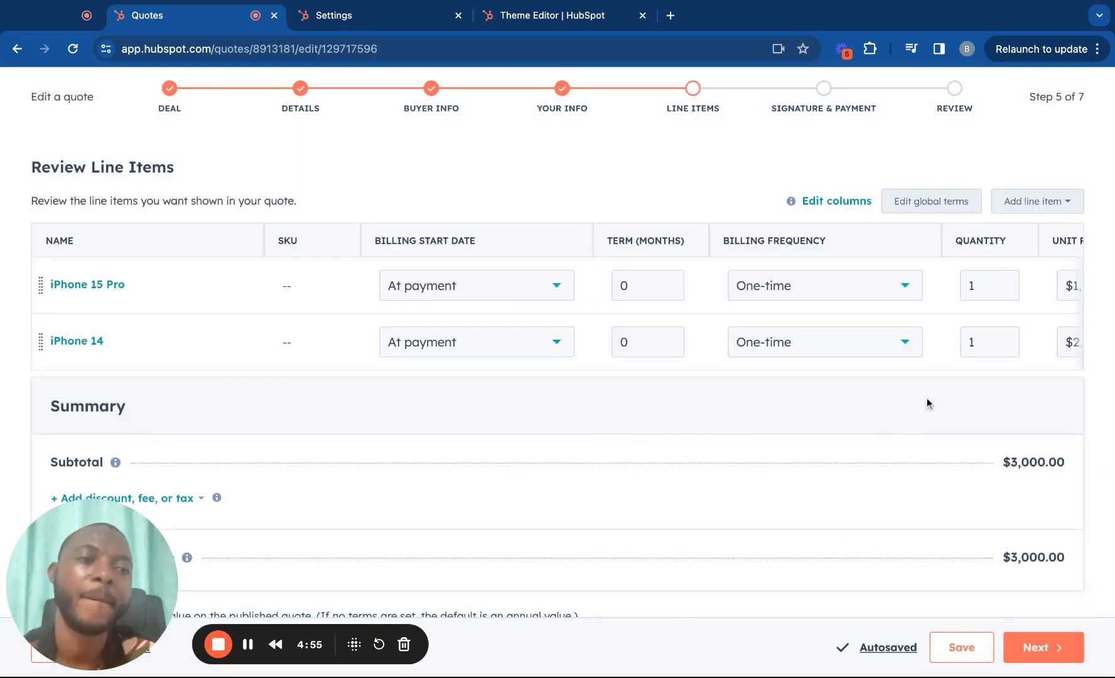
- Review the line item columns and the quote summary, including the one-time discount, fee and tax options
{"action": "scroll", "coordinate": [1010, 241], "scroll_direction": "right", "scroll_amount": 5}
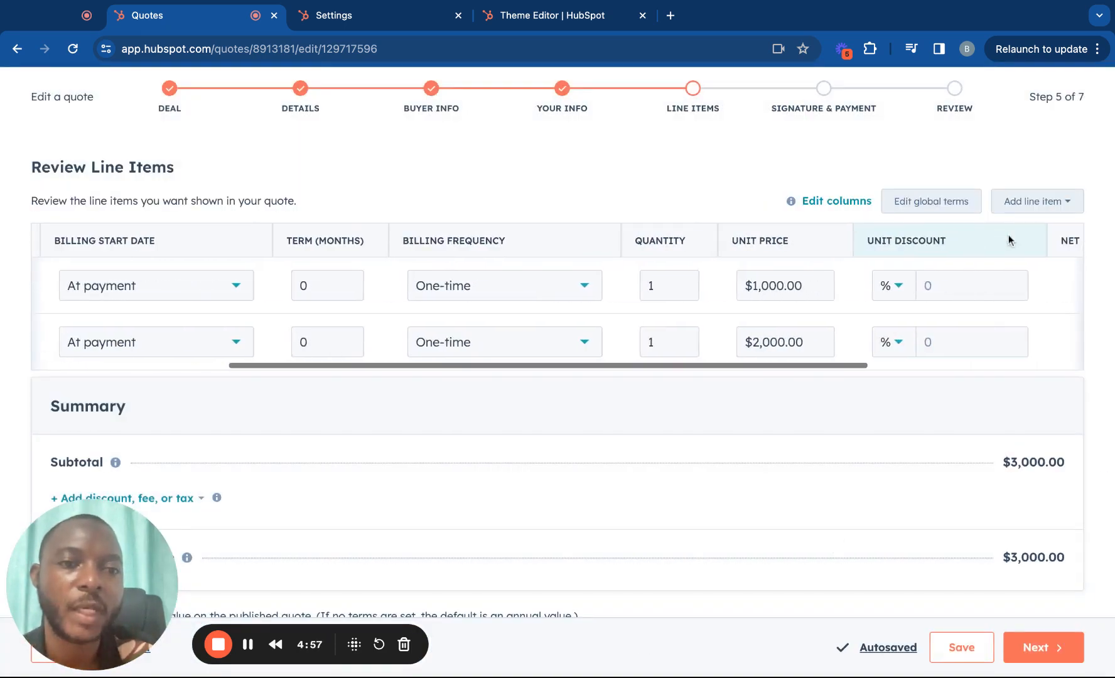
{"action": "scroll", "coordinate": [1005, 240], "scroll_direction": "left", "scroll_amount": 5}
{"action": "scroll", "coordinate": [1018, 371], "scroll_direction": "down", "scroll_amount": 3}
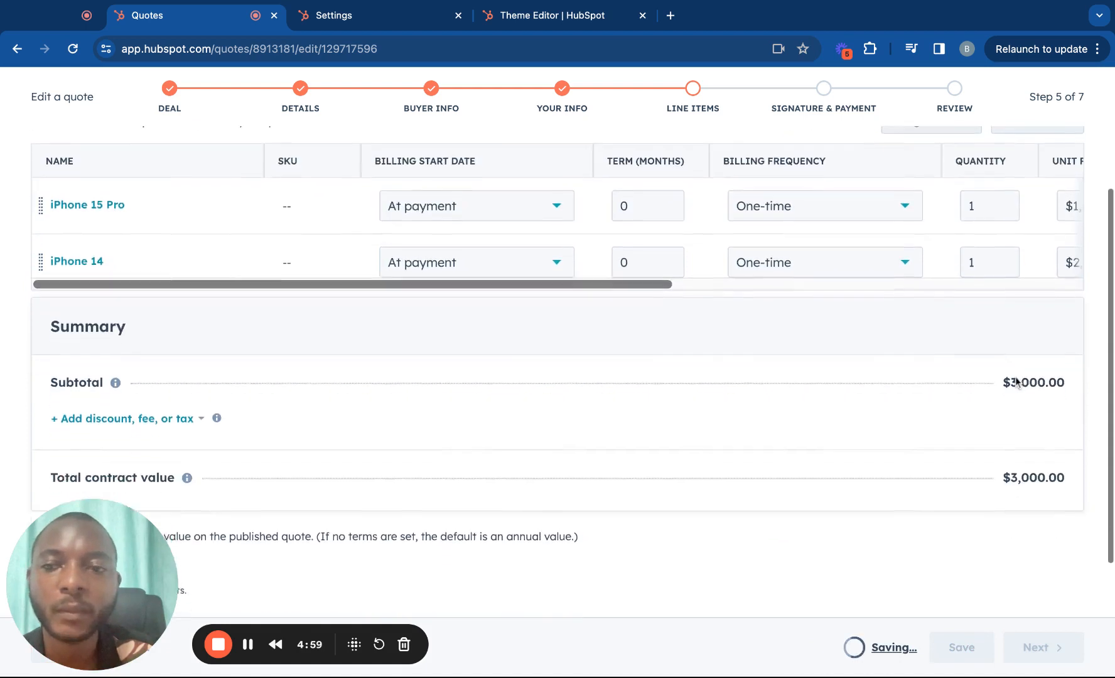
{"action": "left_click", "coordinate": [1030, 647]}
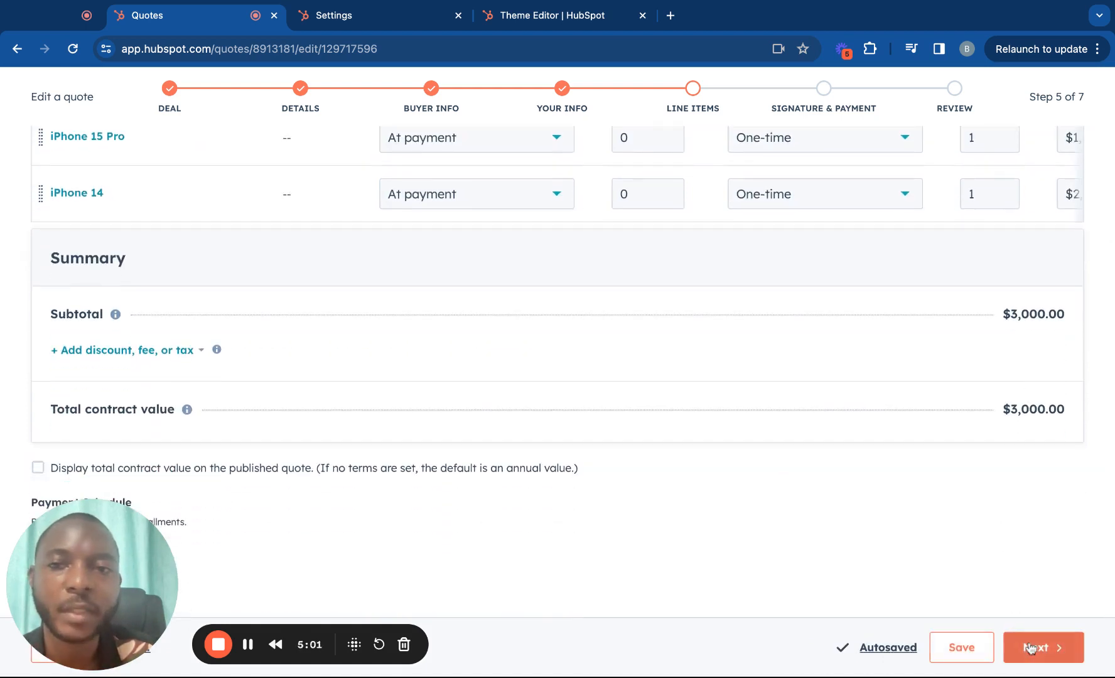
{"action": "scroll", "coordinate": [1012, 531], "scroll_direction": "up", "scroll_amount": 2}
{"action": "scroll", "coordinate": [1008, 520], "scroll_direction": "down", "scroll_amount": 2}
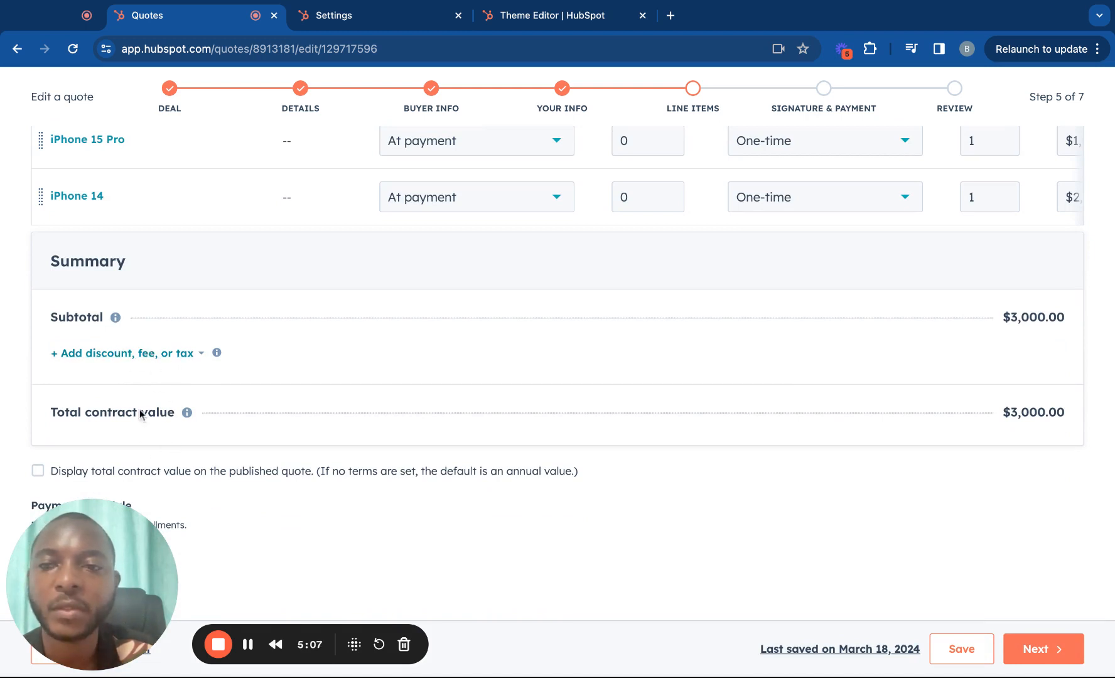
{"action": "left_click", "coordinate": [133, 354]}
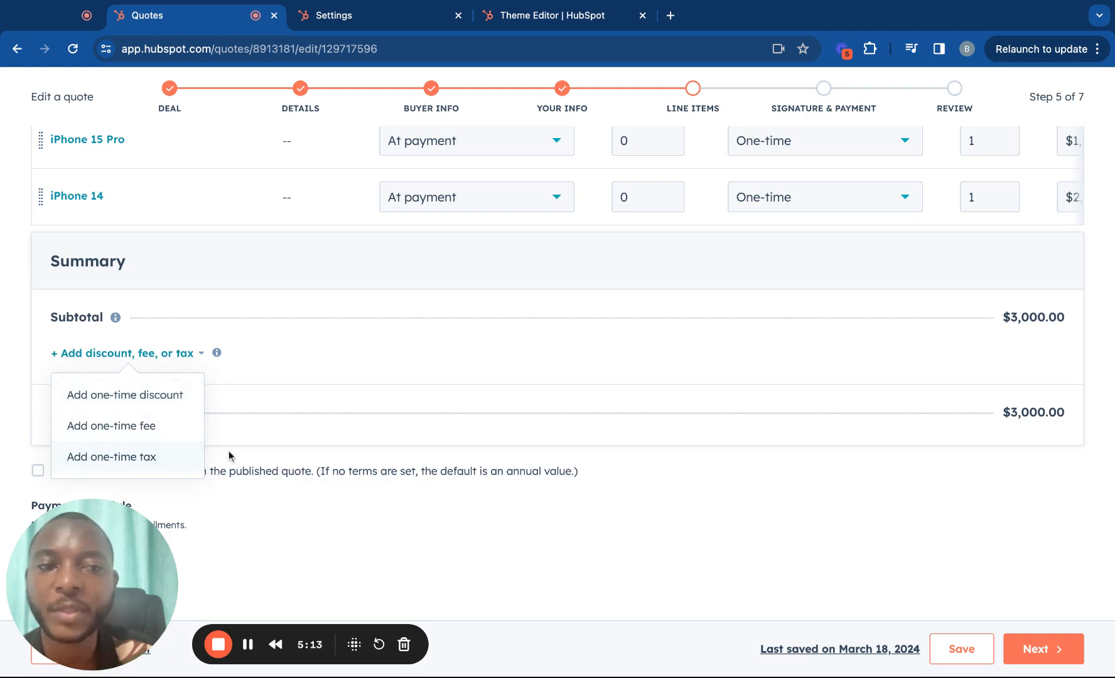
{"action": "left_click", "coordinate": [346, 456]}
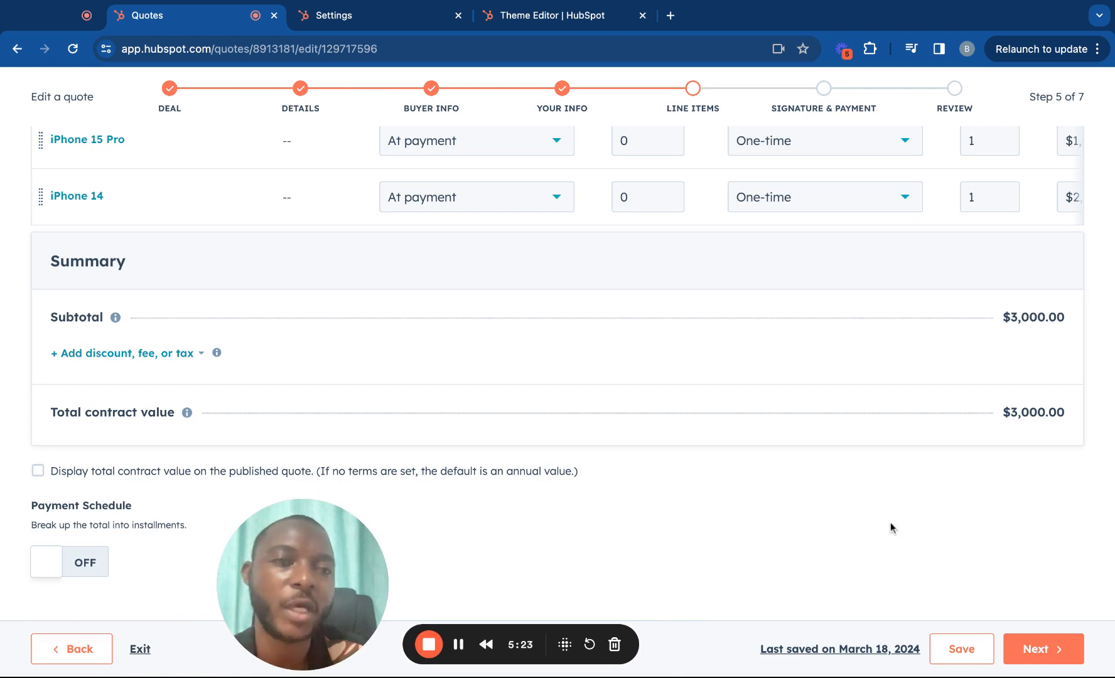
- Look through the line item pricing columns and inspect the global terms settings without changing them
{"action": "scroll", "coordinate": [890, 522], "scroll_direction": "up", "scroll_amount": 3}
{"action": "scroll", "coordinate": [921, 336], "scroll_direction": "right", "scroll_amount": 2}
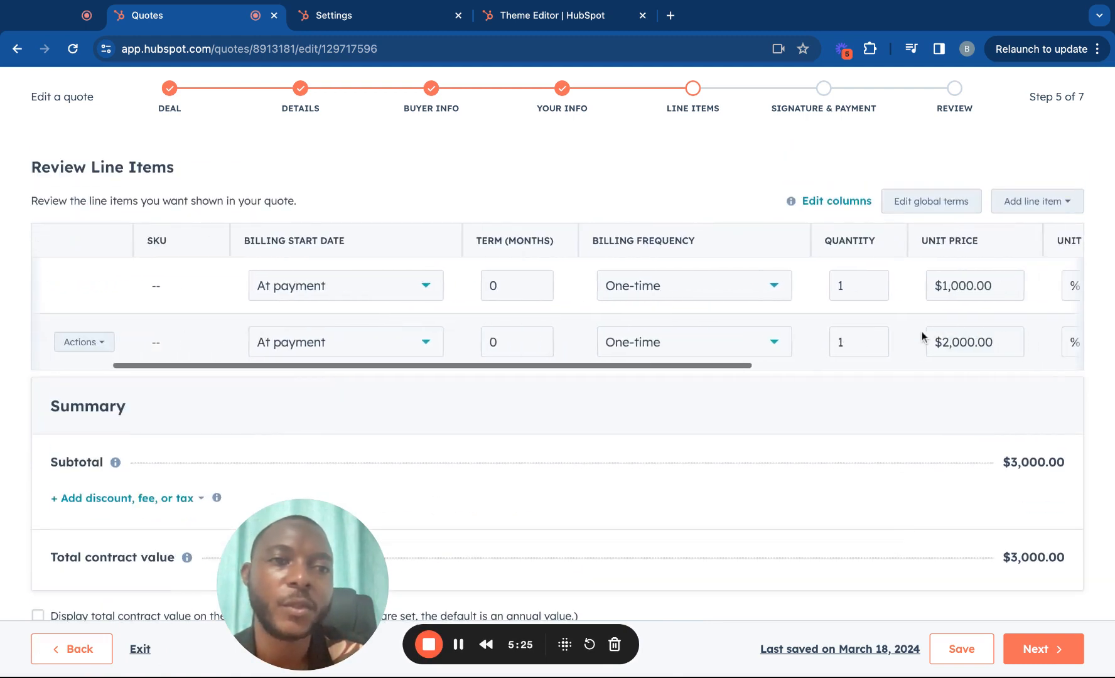
{"action": "scroll", "coordinate": [921, 335], "scroll_direction": "right", "scroll_amount": 4}
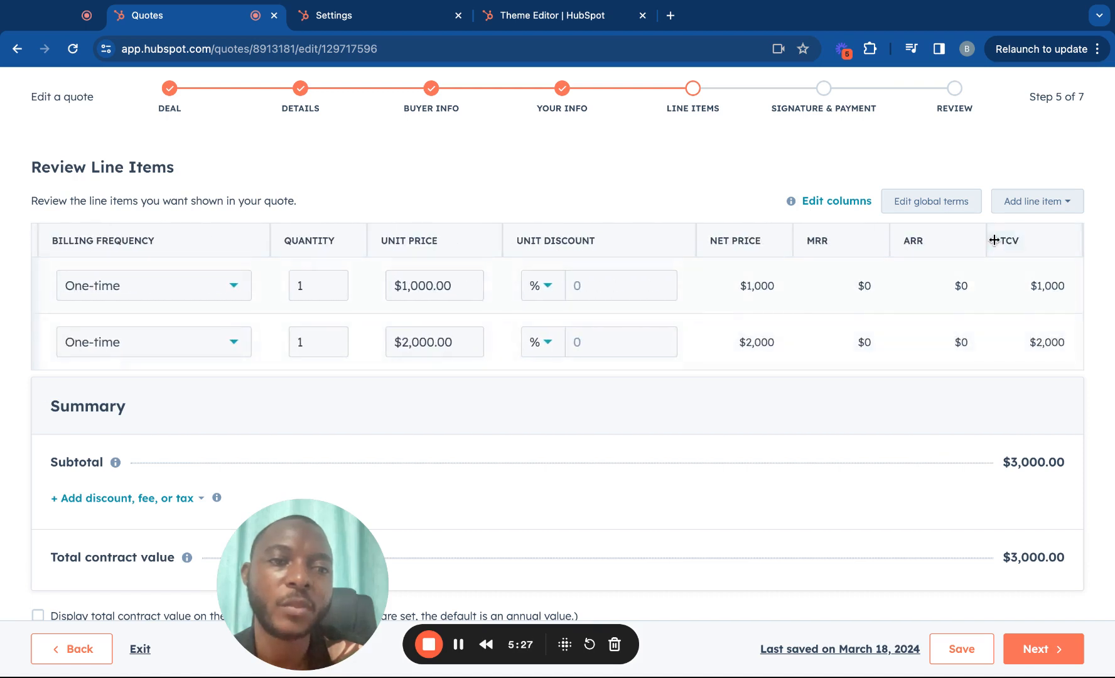
{"action": "scroll", "coordinate": [735, 296], "scroll_direction": "left", "scroll_amount": 5}
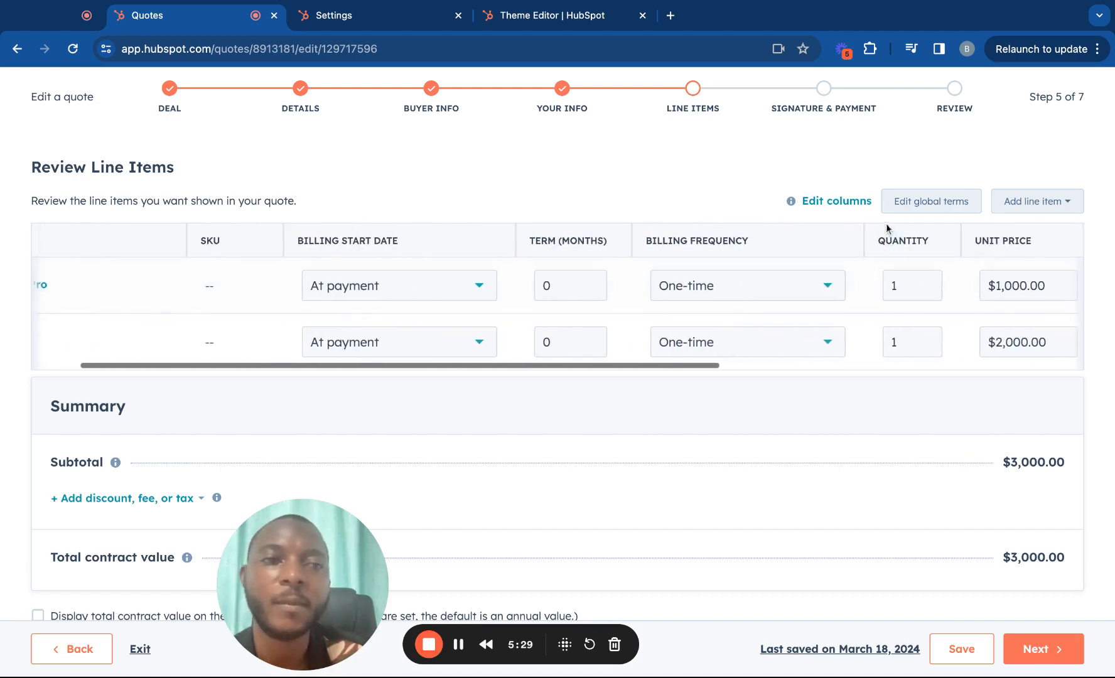
{"action": "left_click", "coordinate": [909, 200]}
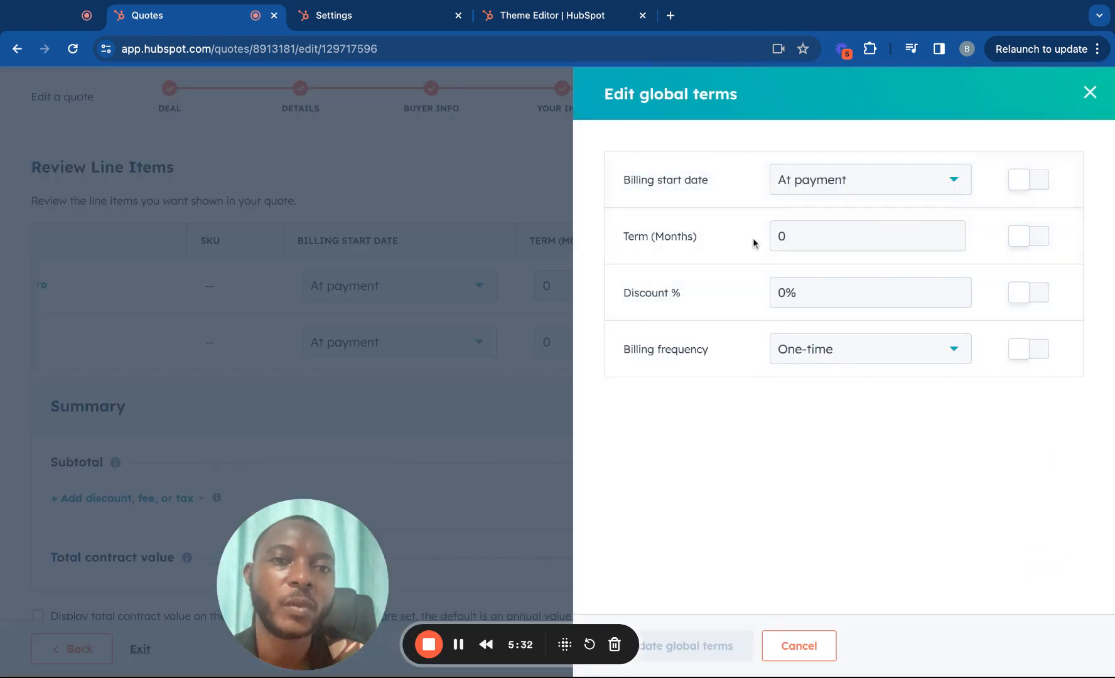
{"action": "left_click", "coordinate": [1089, 92]}
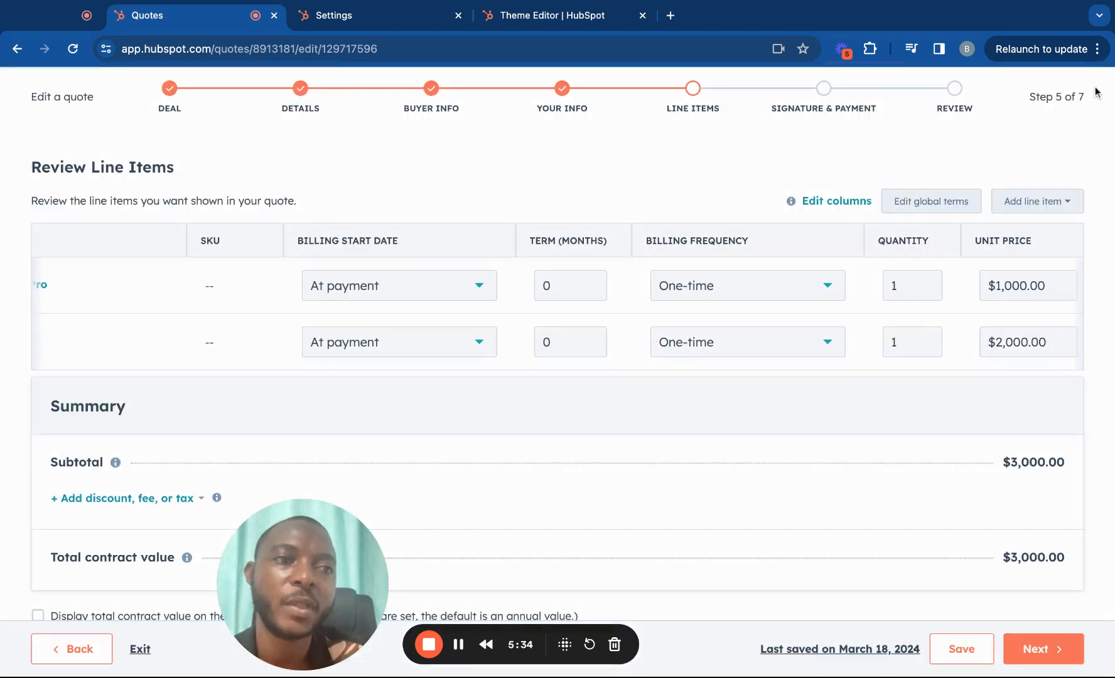
- Add Description to the line item columns and save the change for all users, suppressing the warning in future
{"action": "left_click", "coordinate": [861, 200]}
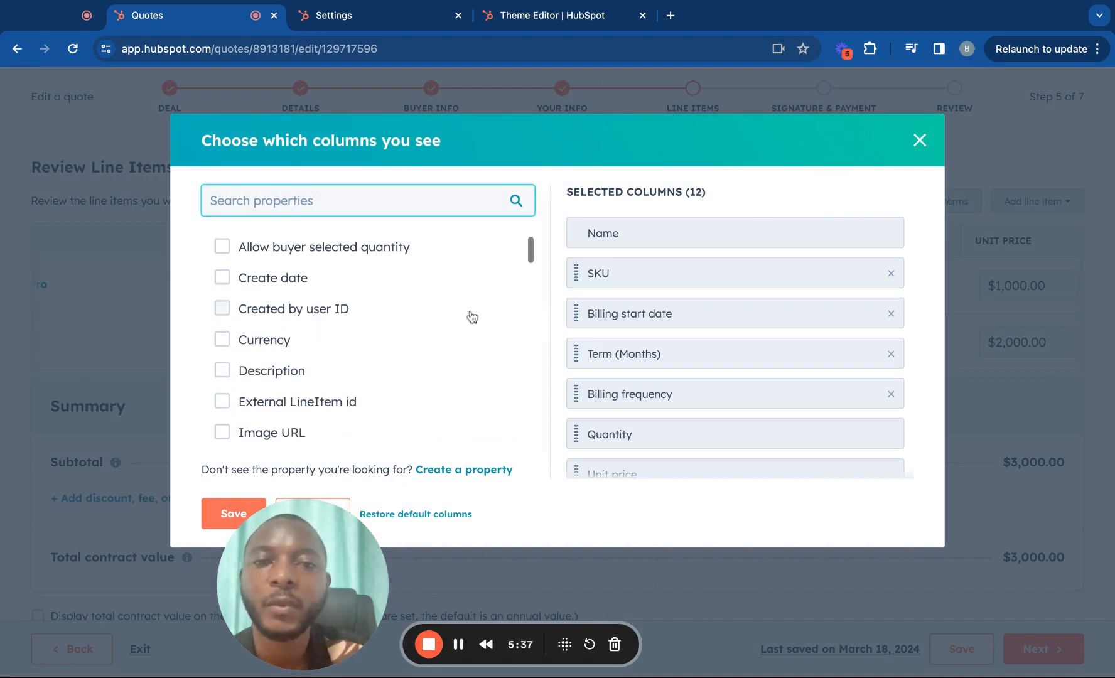
{"action": "scroll", "coordinate": [612, 376], "scroll_direction": "down", "scroll_amount": 5}
{"action": "scroll", "coordinate": [640, 322], "scroll_direction": "up", "scroll_amount": 3}
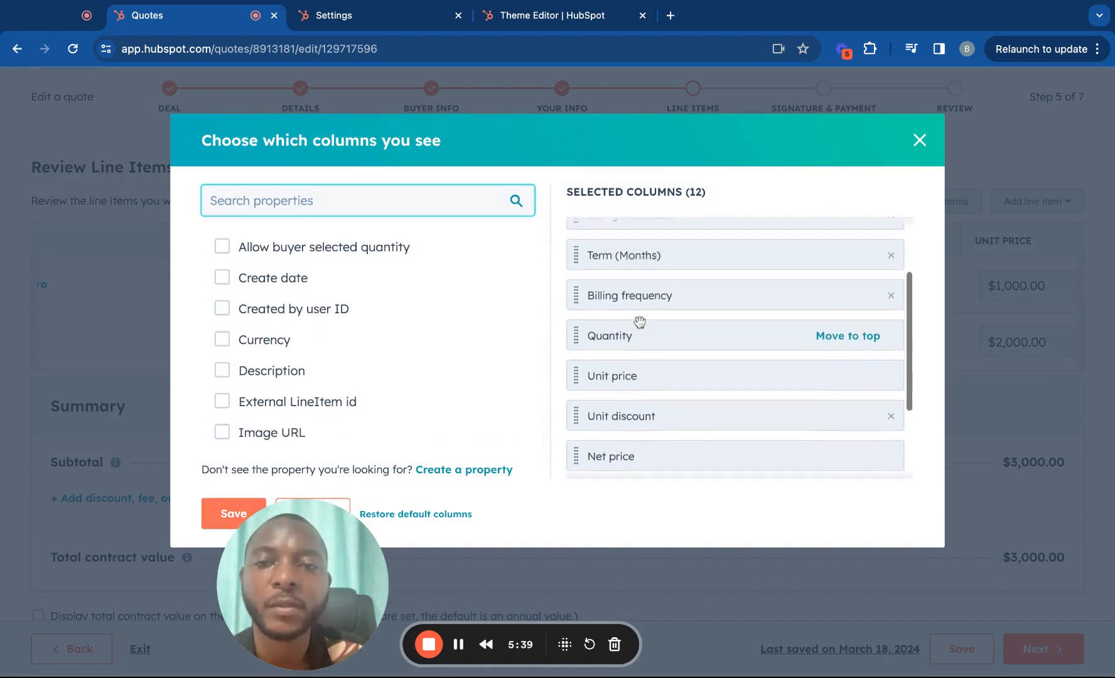
{"action": "scroll", "coordinate": [639, 321], "scroll_direction": "up", "scroll_amount": 3}
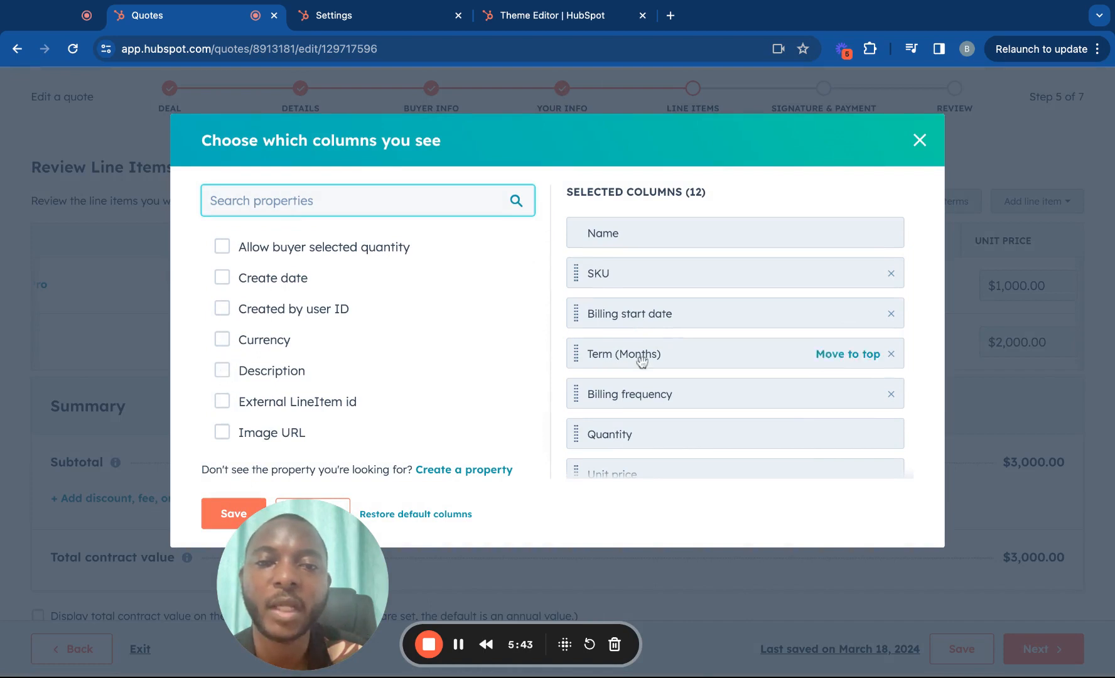
{"action": "scroll", "coordinate": [666, 309], "scroll_direction": "down", "scroll_amount": 5}
{"action": "scroll", "coordinate": [666, 309], "scroll_direction": "up", "scroll_amount": 5}
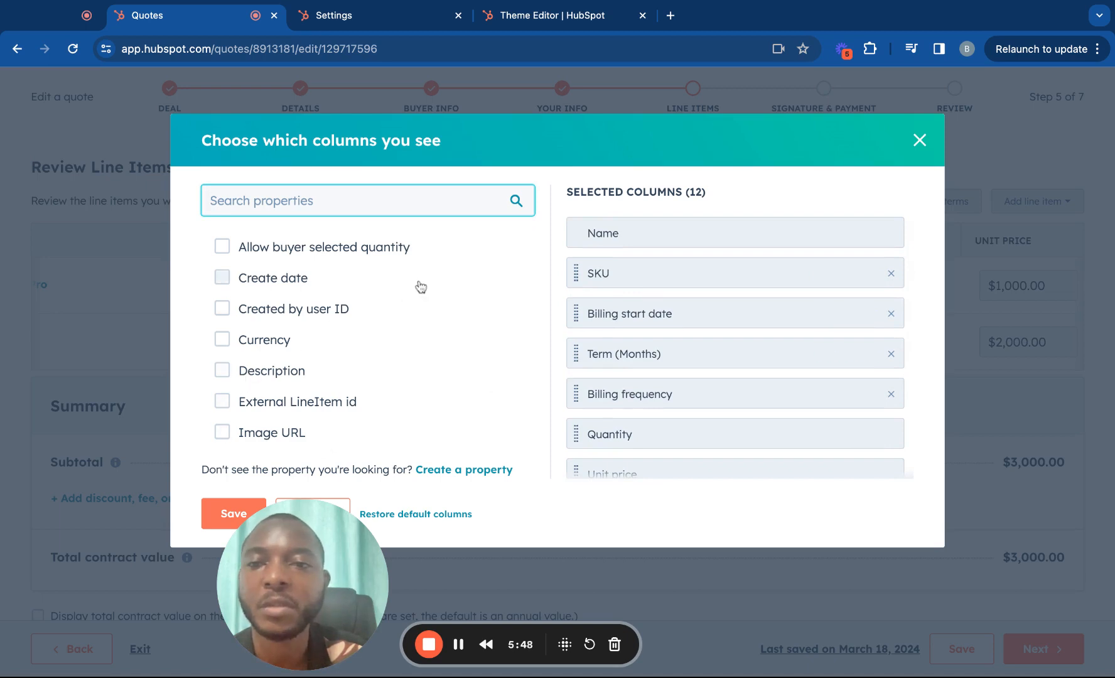
{"action": "left_click", "coordinate": [223, 370]}
{"action": "left_click", "coordinate": [216, 521]}
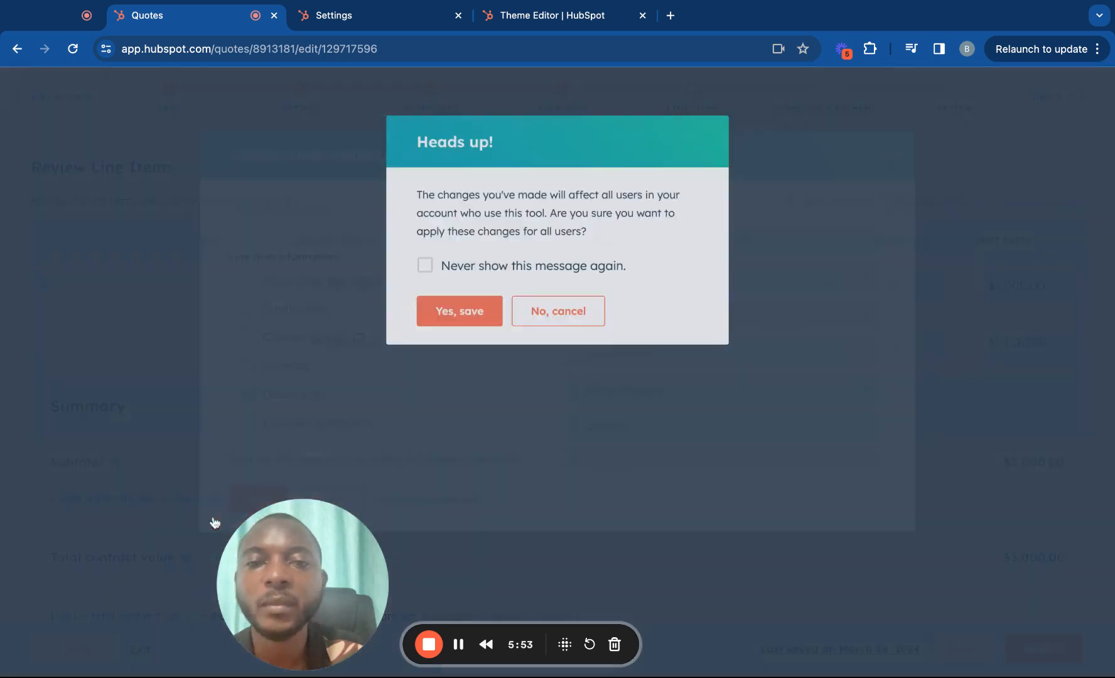
{"action": "left_click", "coordinate": [441, 267]}
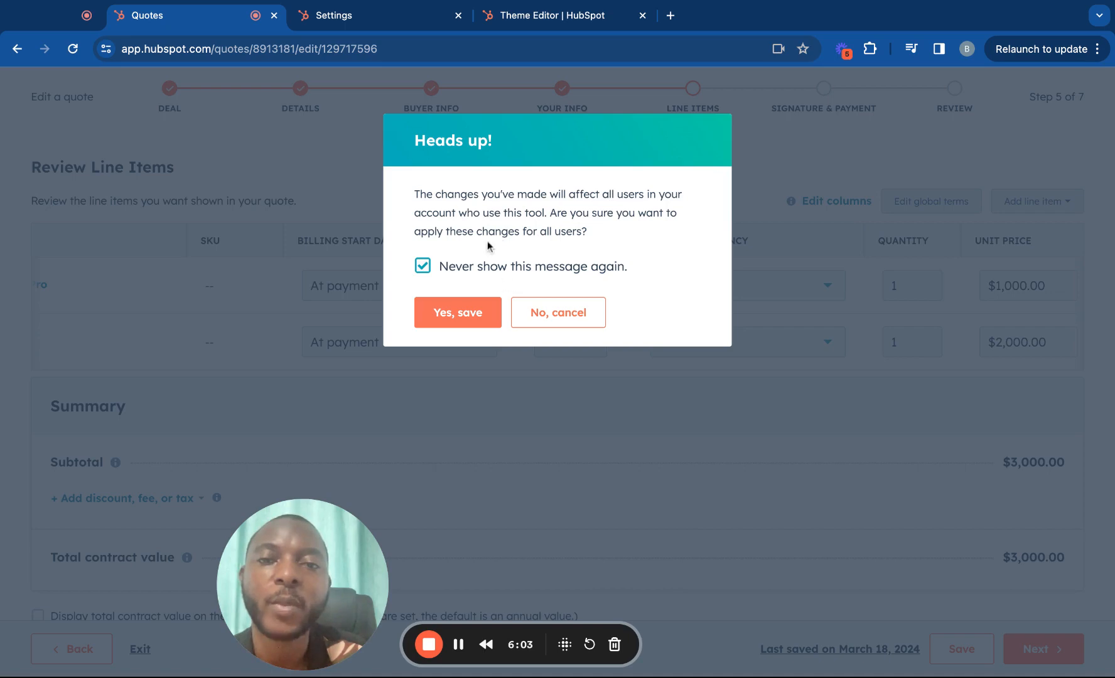
{"action": "left_click", "coordinate": [479, 310]}
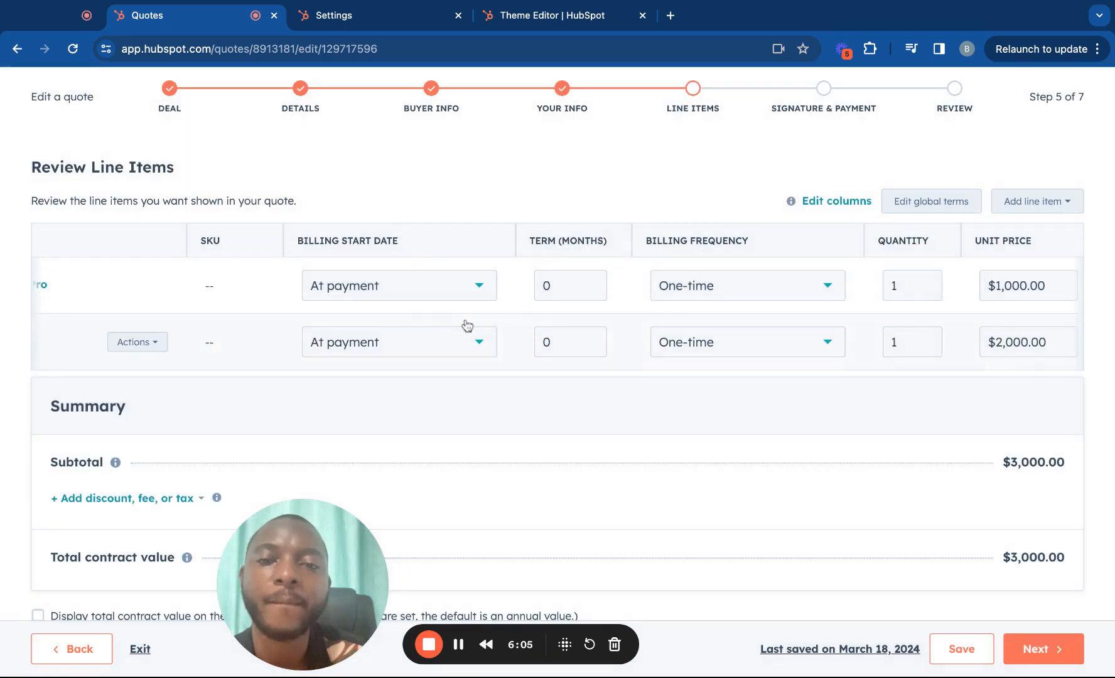
- Examine the line items table across its columns to check the added Description column
{"action": "scroll", "coordinate": [864, 263], "scroll_direction": "right", "scroll_amount": 10}
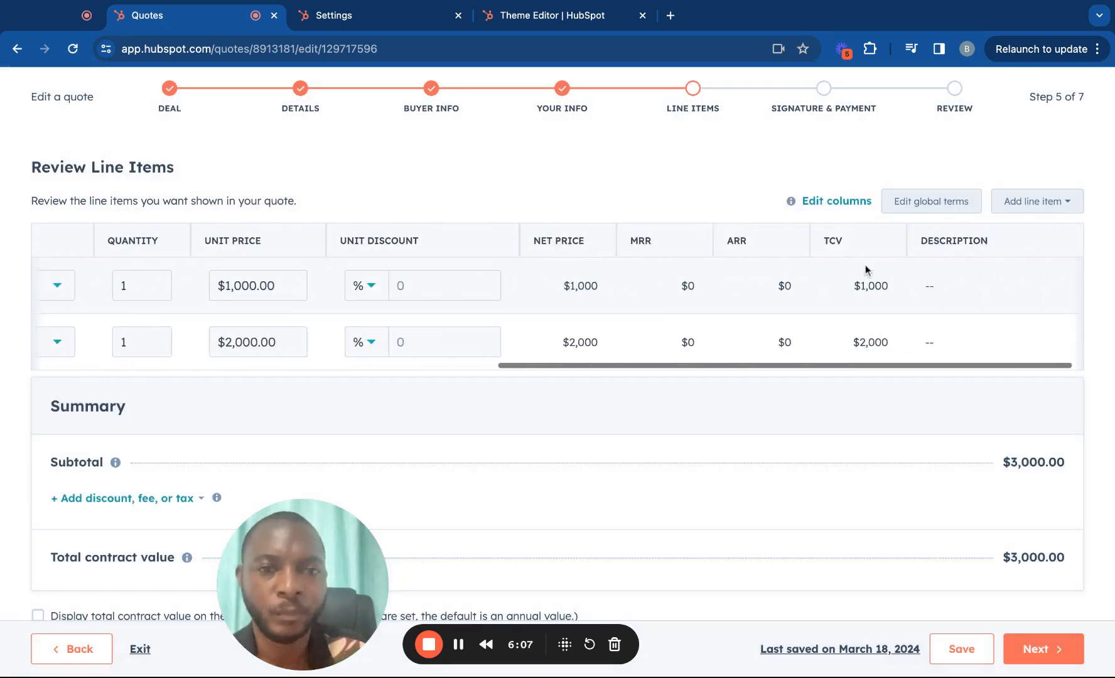
{"action": "scroll", "coordinate": [865, 270], "scroll_direction": "left", "scroll_amount": 10}
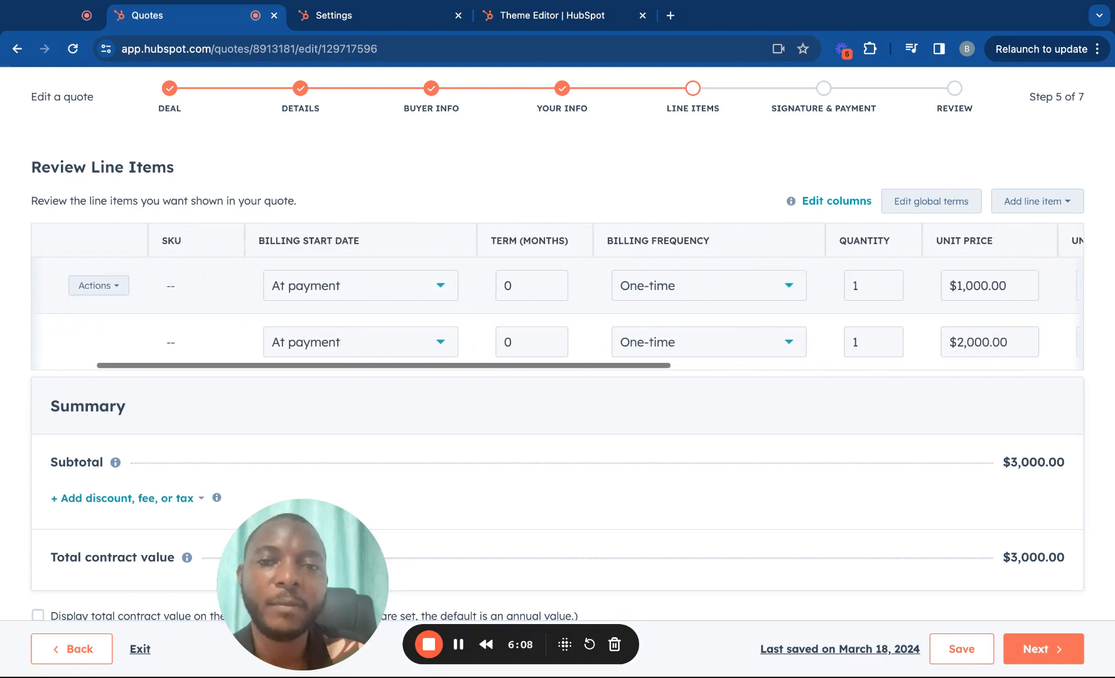
{"action": "scroll", "coordinate": [853, 273], "scroll_direction": "right", "scroll_amount": 10}
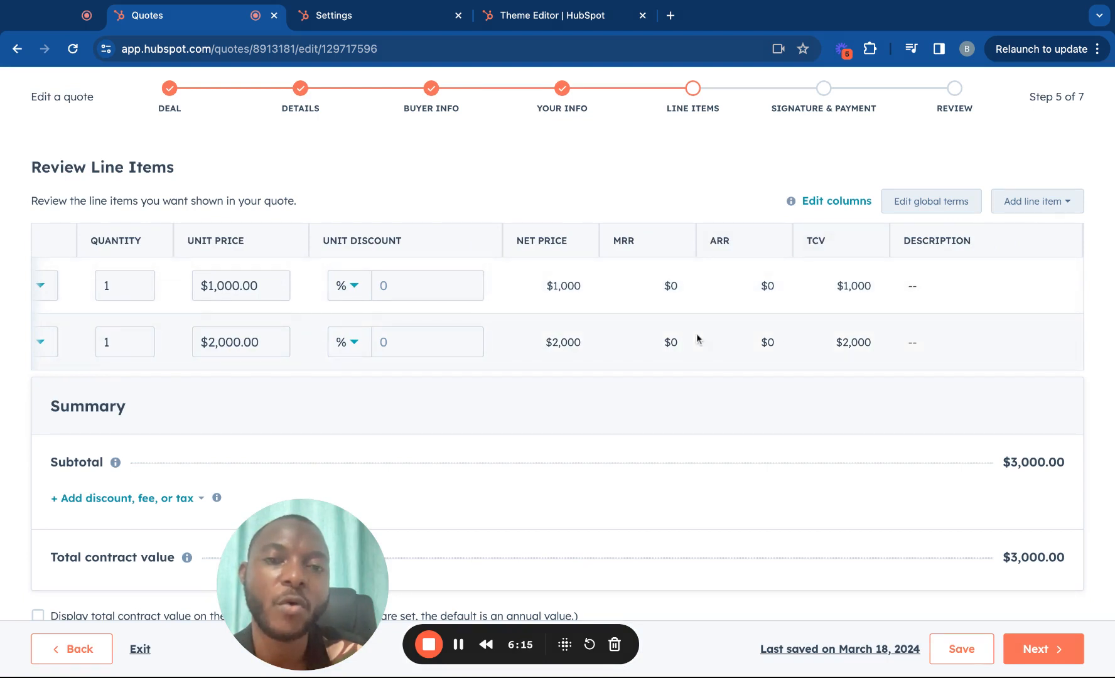
{"action": "scroll", "coordinate": [697, 336], "scroll_direction": "left", "scroll_amount": 10}
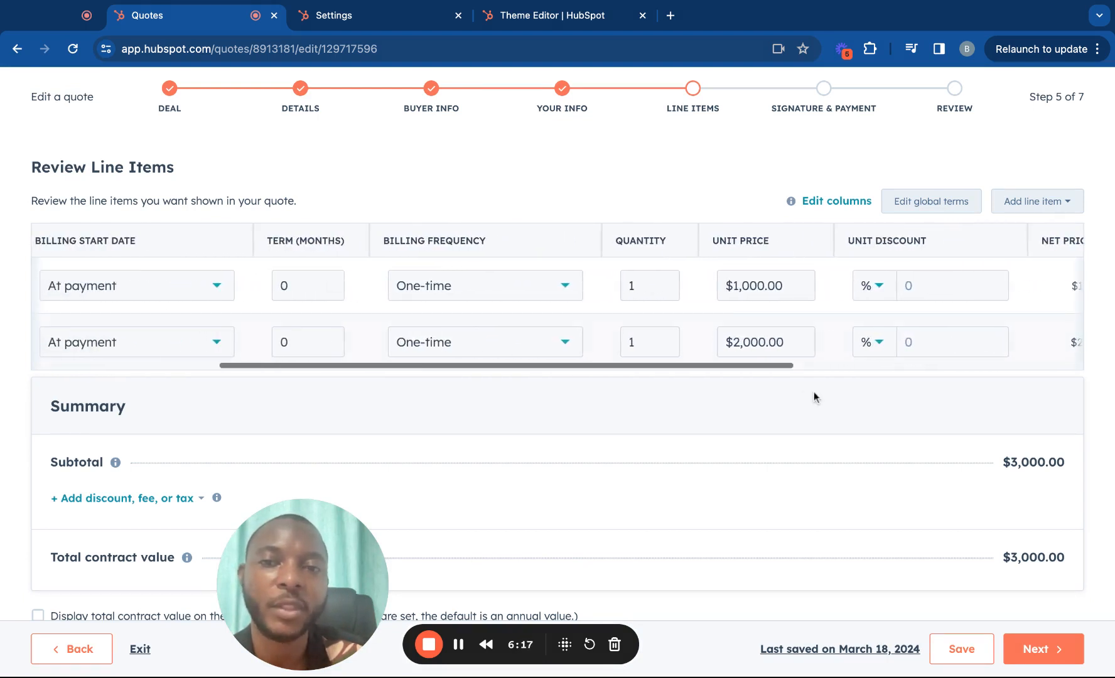
- Proceed to the signature and payment stage and include space for both a written signature and a countersignature
{"action": "left_click", "coordinate": [1025, 648]}
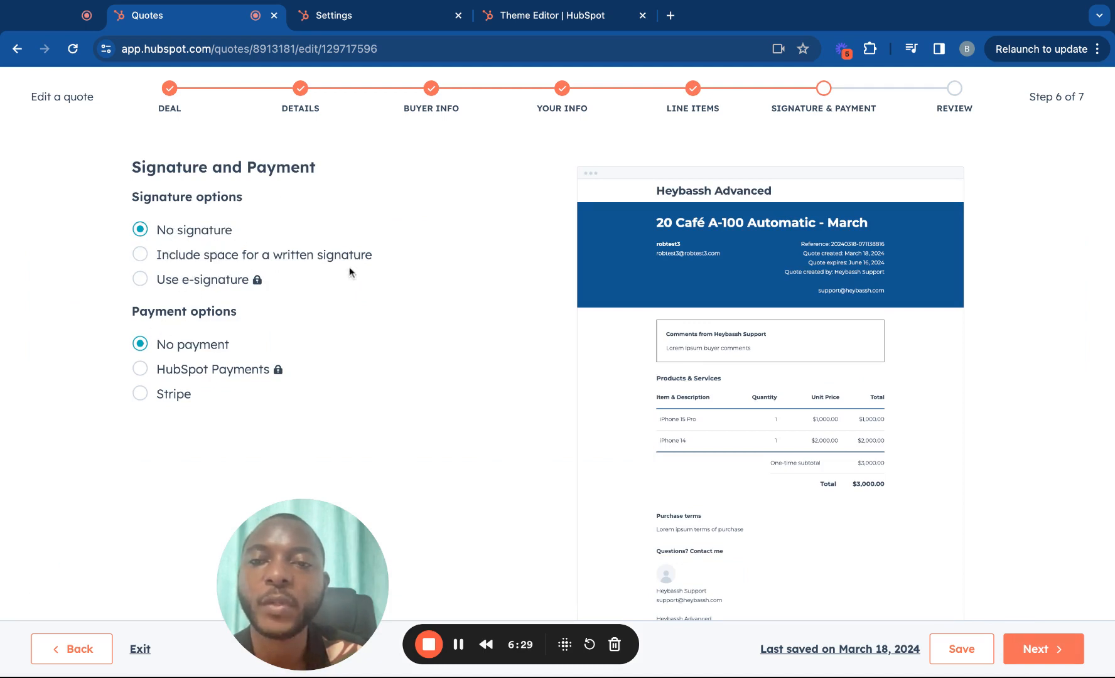
{"action": "scroll", "coordinate": [337, 278], "scroll_direction": "down", "scroll_amount": 1}
{"action": "left_click", "coordinate": [318, 233]}
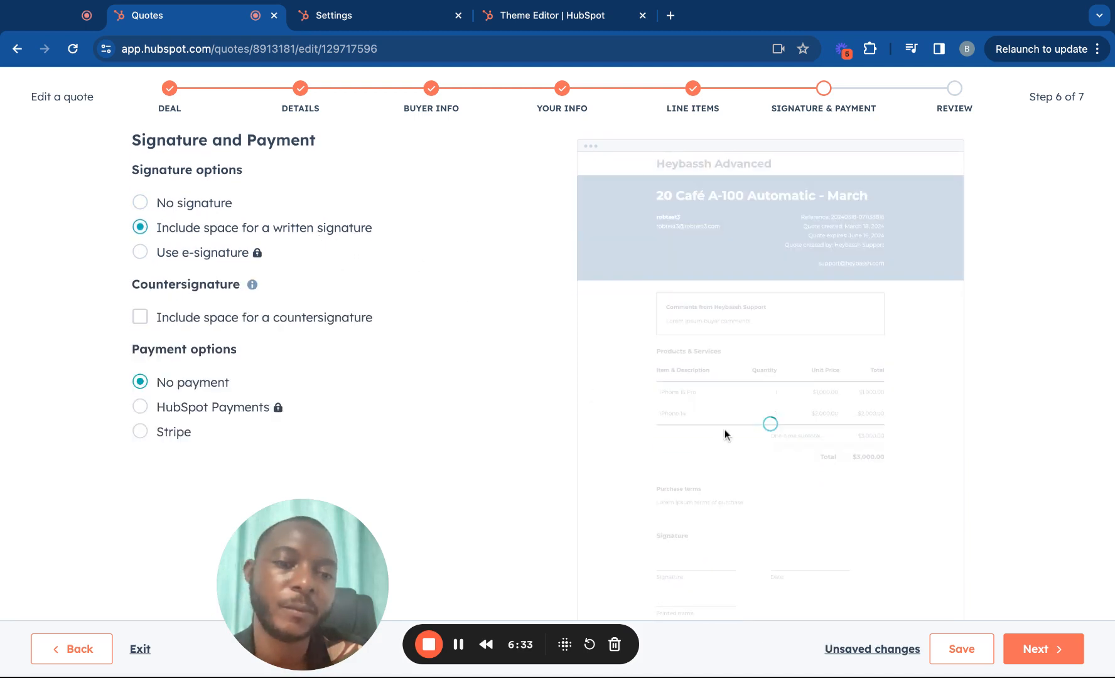
{"action": "scroll", "coordinate": [759, 446], "scroll_direction": "down", "scroll_amount": 2}
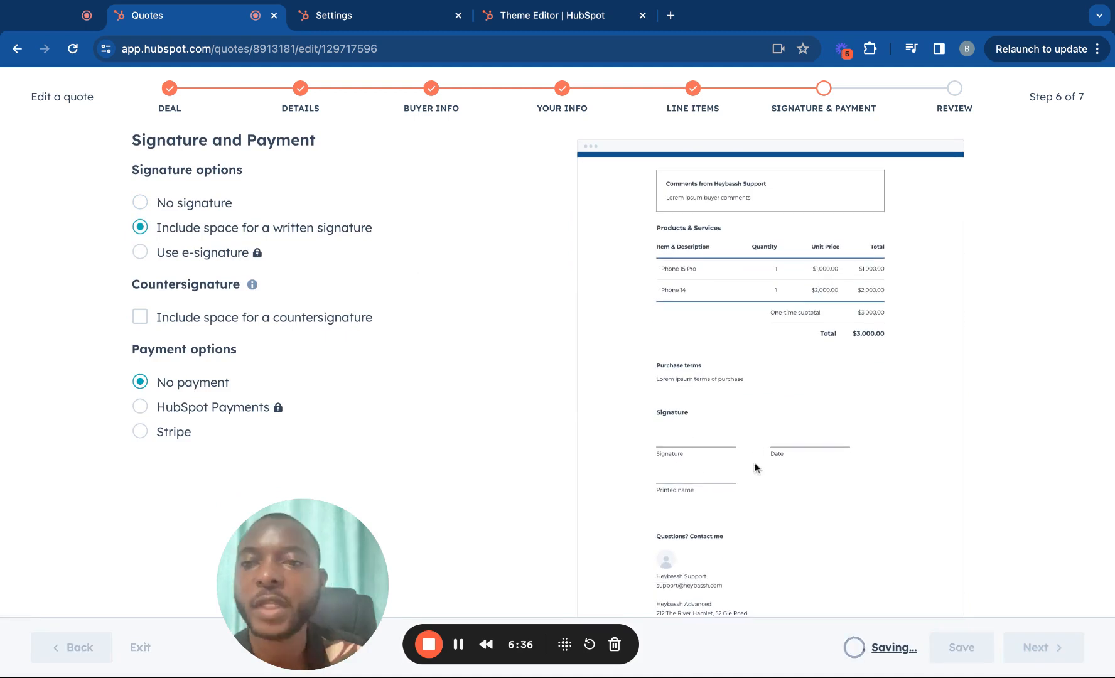
{"action": "left_click", "coordinate": [140, 317]}
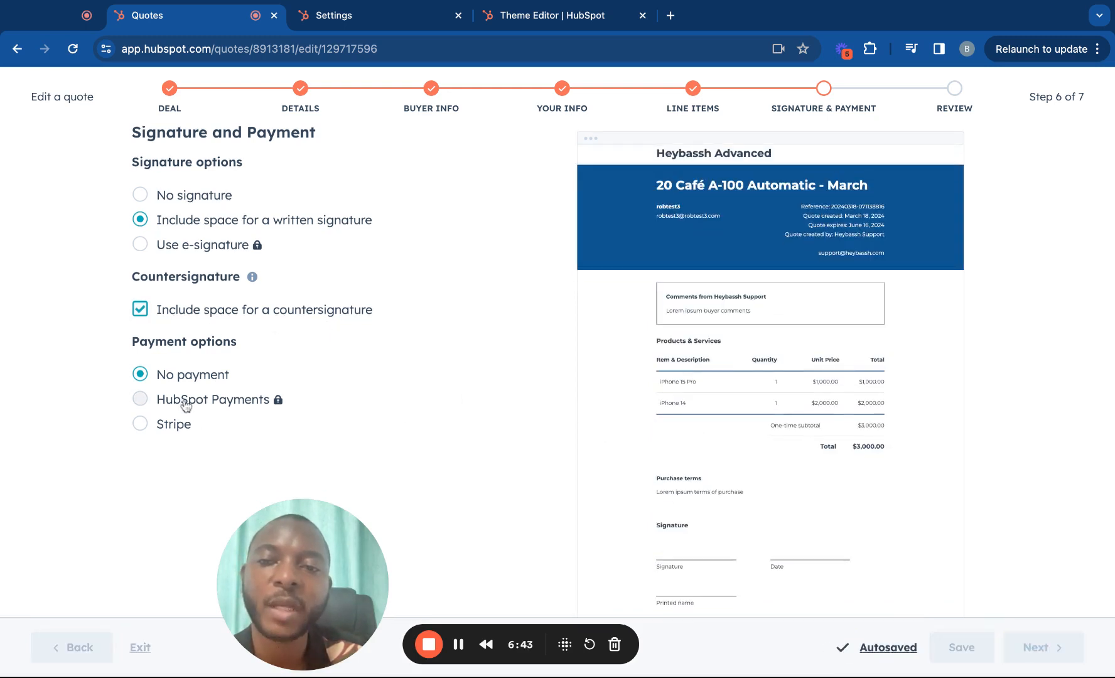
- Try Stripe as the payment option, check the quote preview, and return the choice to No payment
{"action": "left_click", "coordinate": [178, 421]}
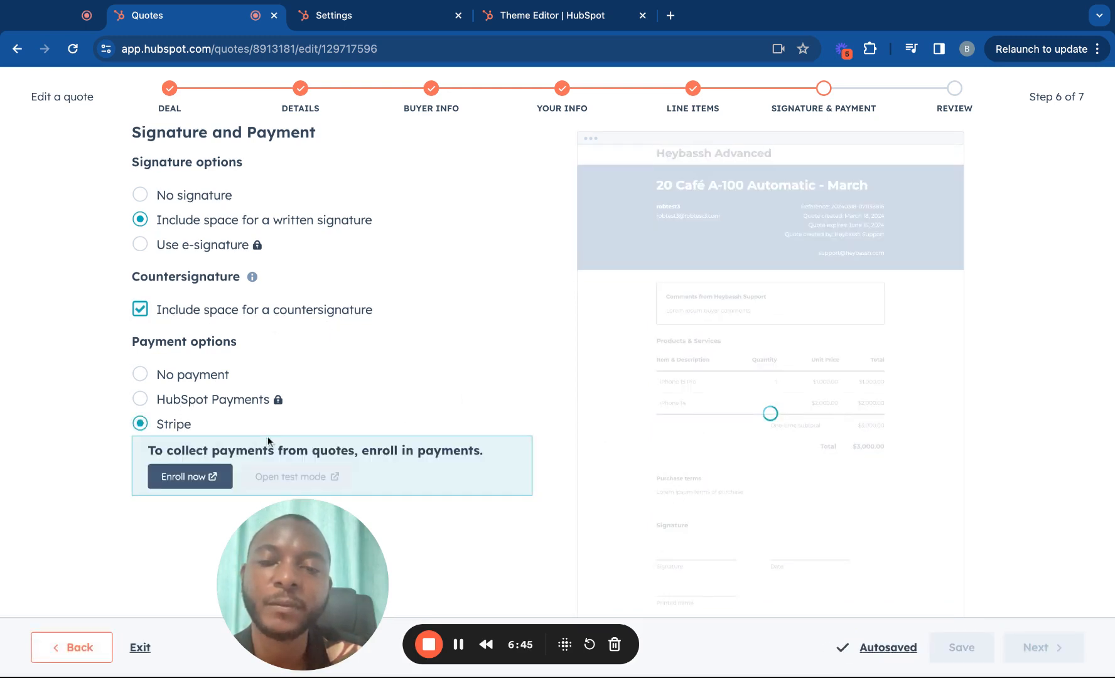
{"action": "scroll", "coordinate": [275, 431], "scroll_direction": "down", "scroll_amount": 3}
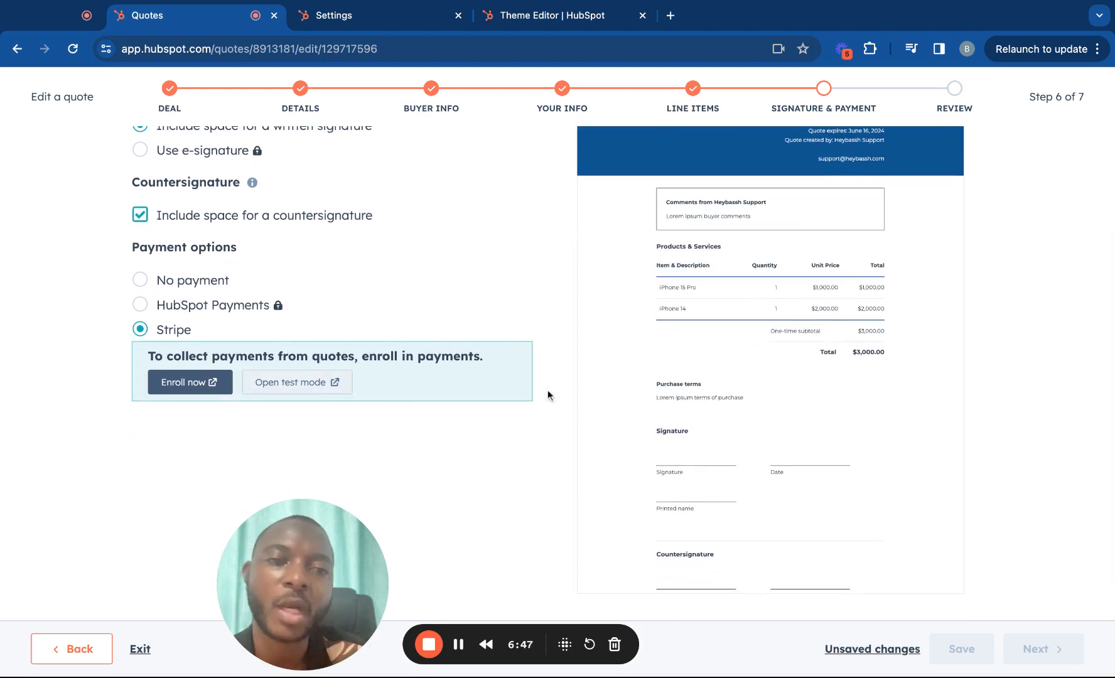
{"action": "scroll", "coordinate": [698, 424], "scroll_direction": "down", "scroll_amount": 5}
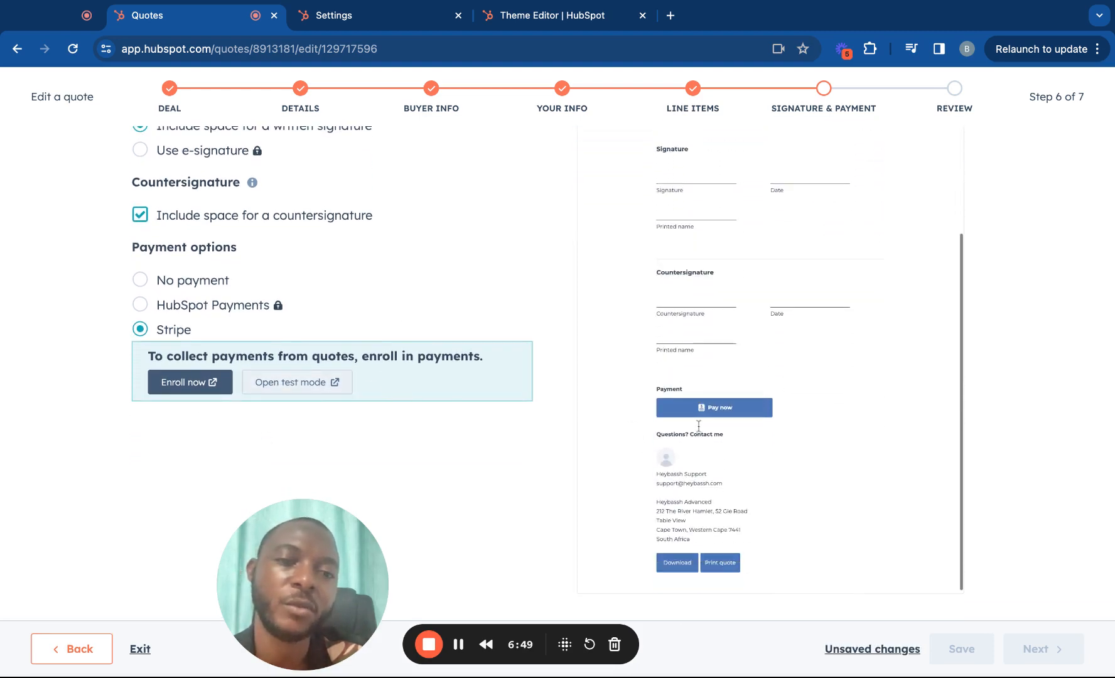
{"action": "left_click", "coordinate": [140, 279]}
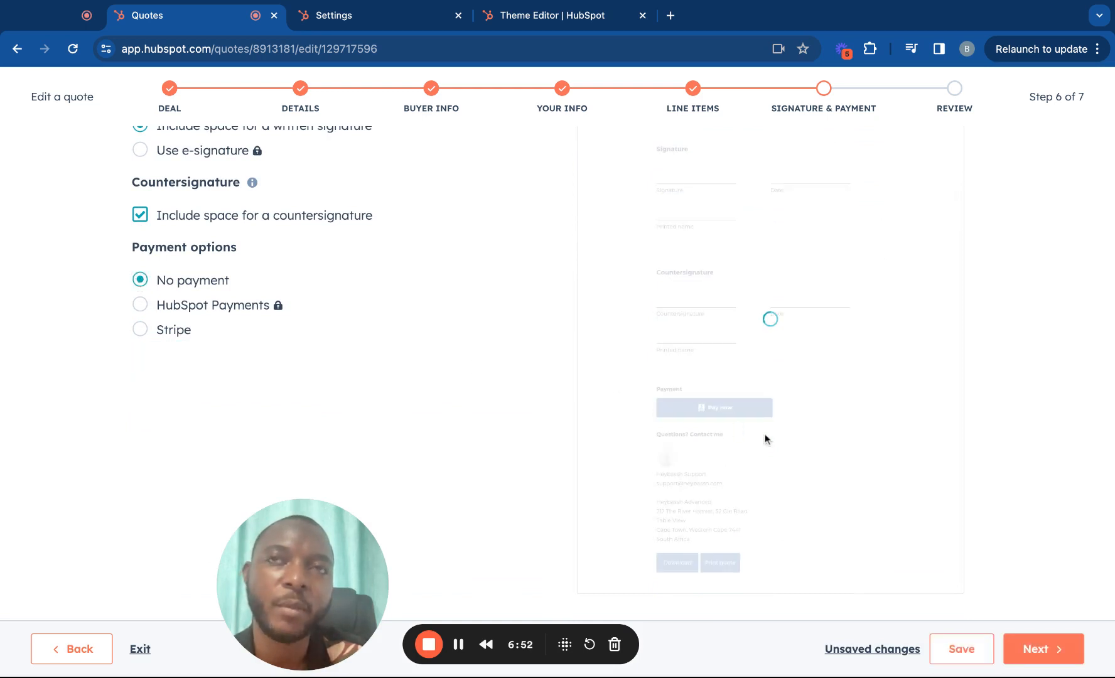
- Proceed to the final review, check the quote from its header to the signature sections, and publish it
{"action": "left_click", "coordinate": [1042, 649]}
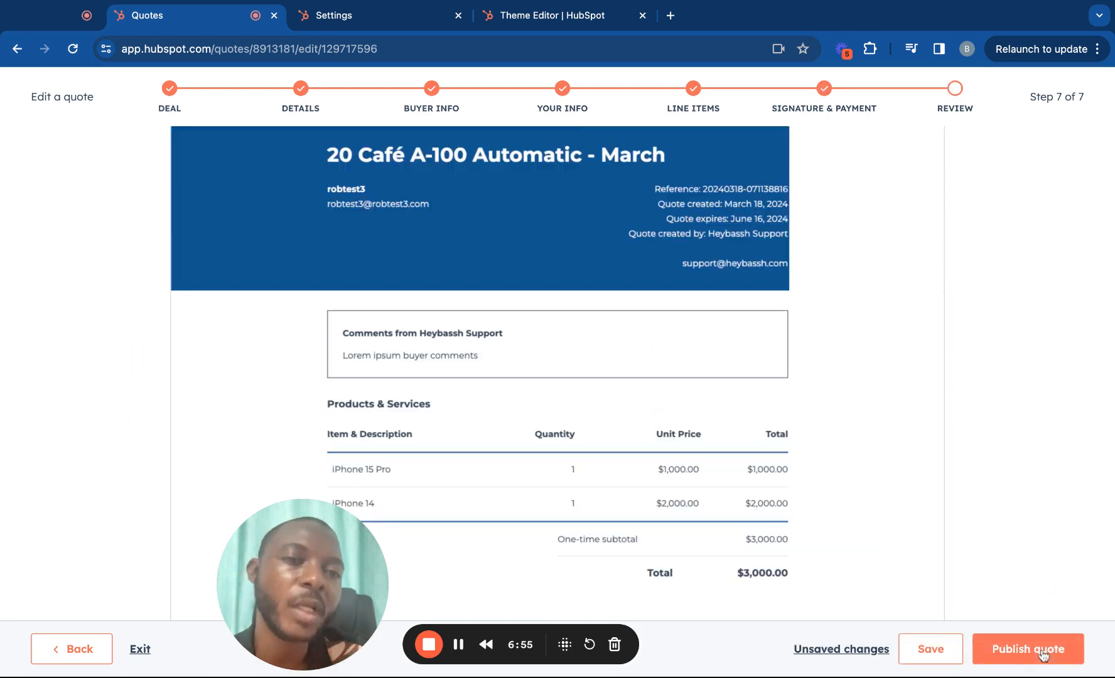
{"action": "scroll", "coordinate": [862, 532], "scroll_direction": "down", "scroll_amount": 5}
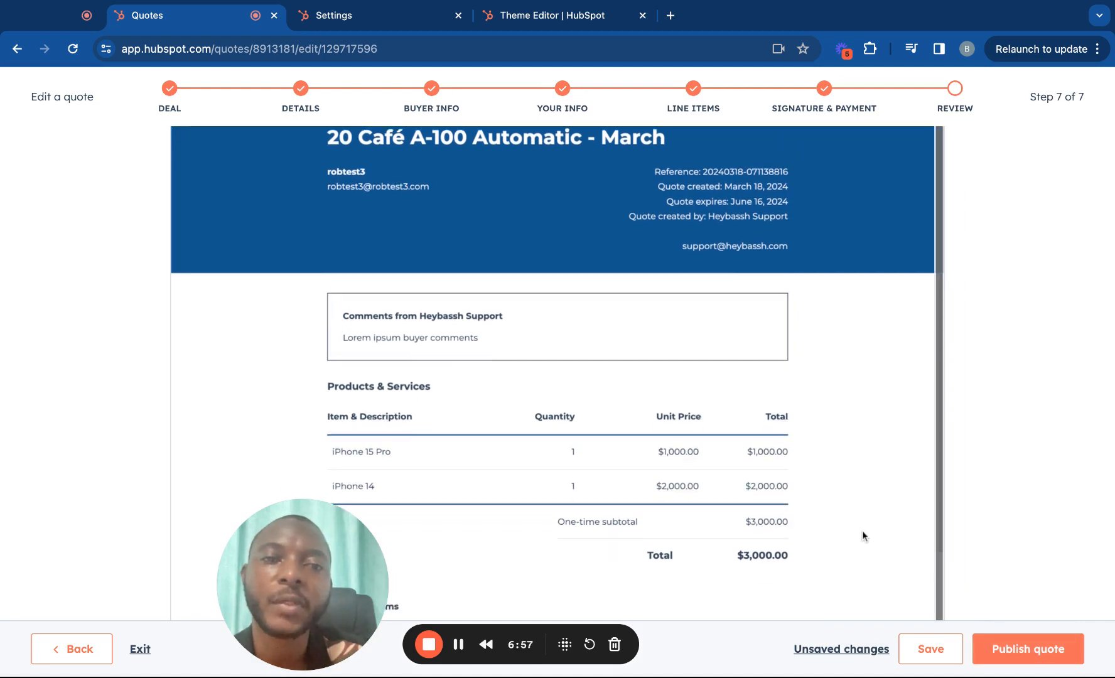
{"action": "scroll", "coordinate": [862, 531], "scroll_direction": "down", "scroll_amount": 4}
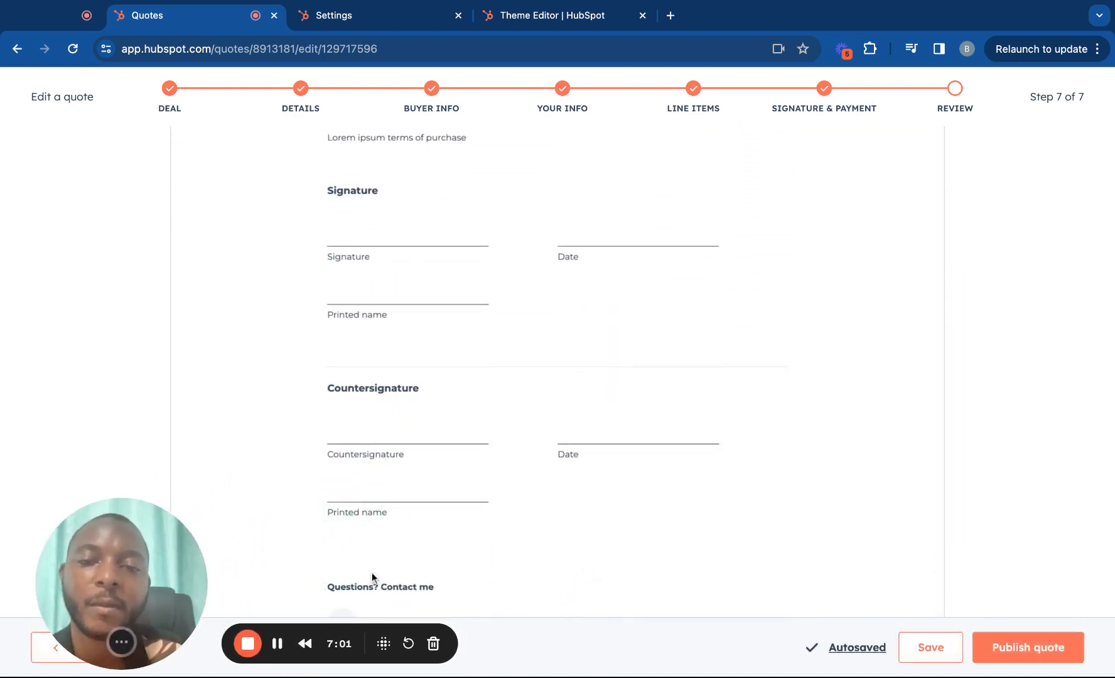
{"action": "scroll", "coordinate": [853, 545], "scroll_direction": "up", "scroll_amount": 8}
{"action": "scroll", "coordinate": [854, 545], "scroll_direction": "down", "scroll_amount": 7}
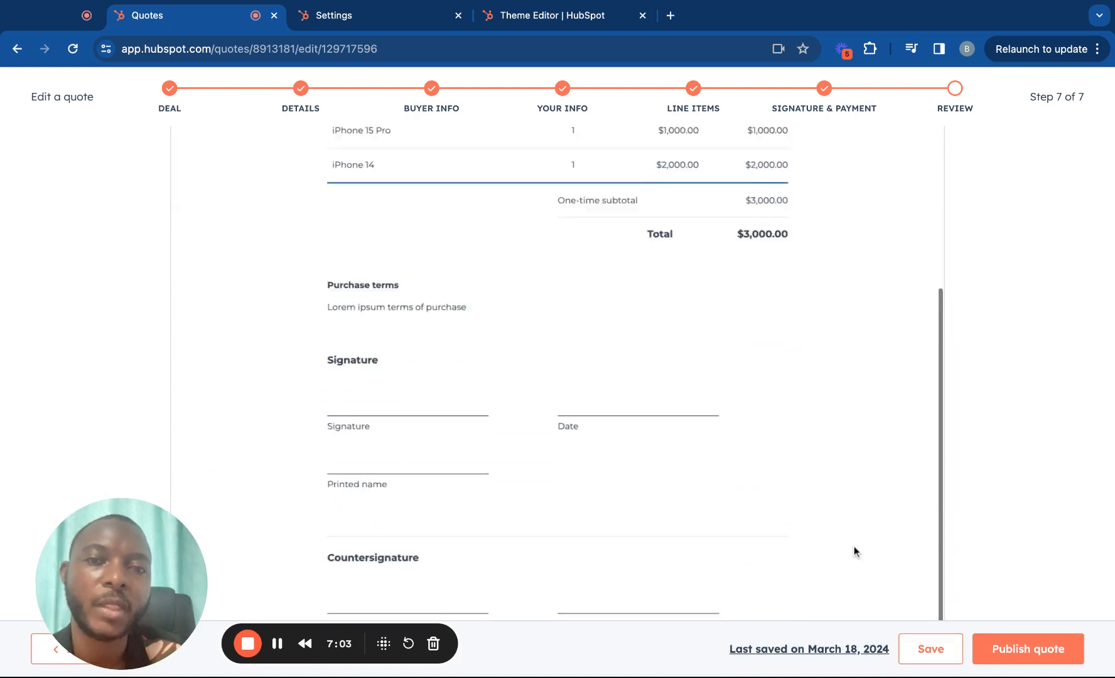
{"action": "left_click", "coordinate": [1041, 649]}
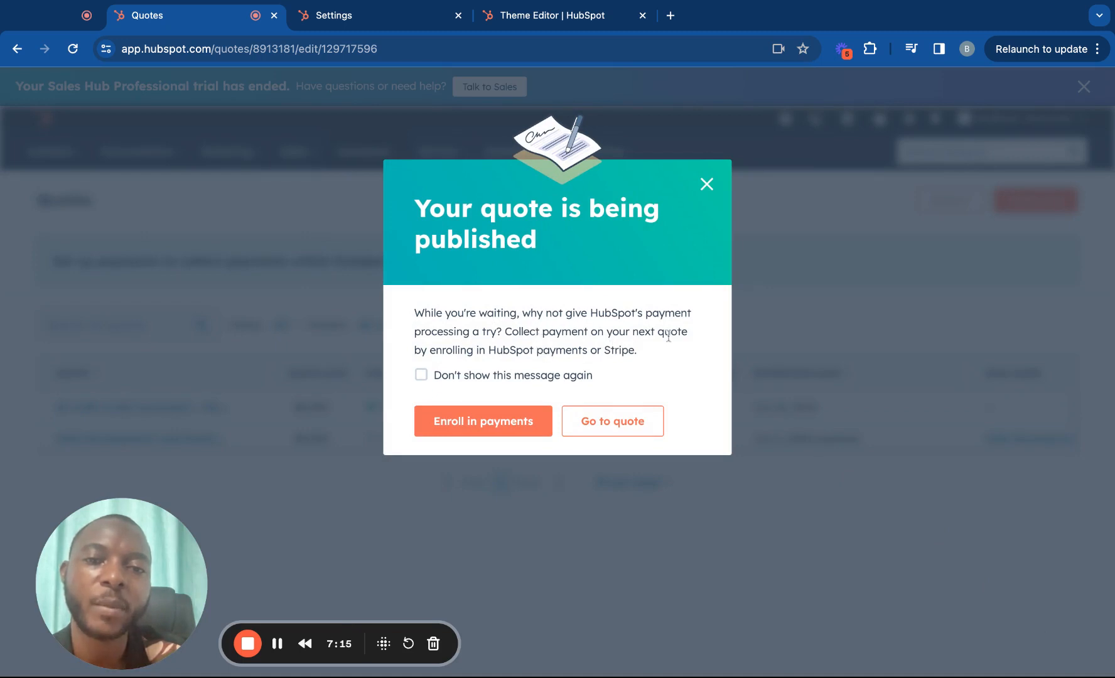
- Suppress the payment enrollment message for future quotes, continue to the quote, and copy its web page link
{"action": "left_click", "coordinate": [462, 423]}
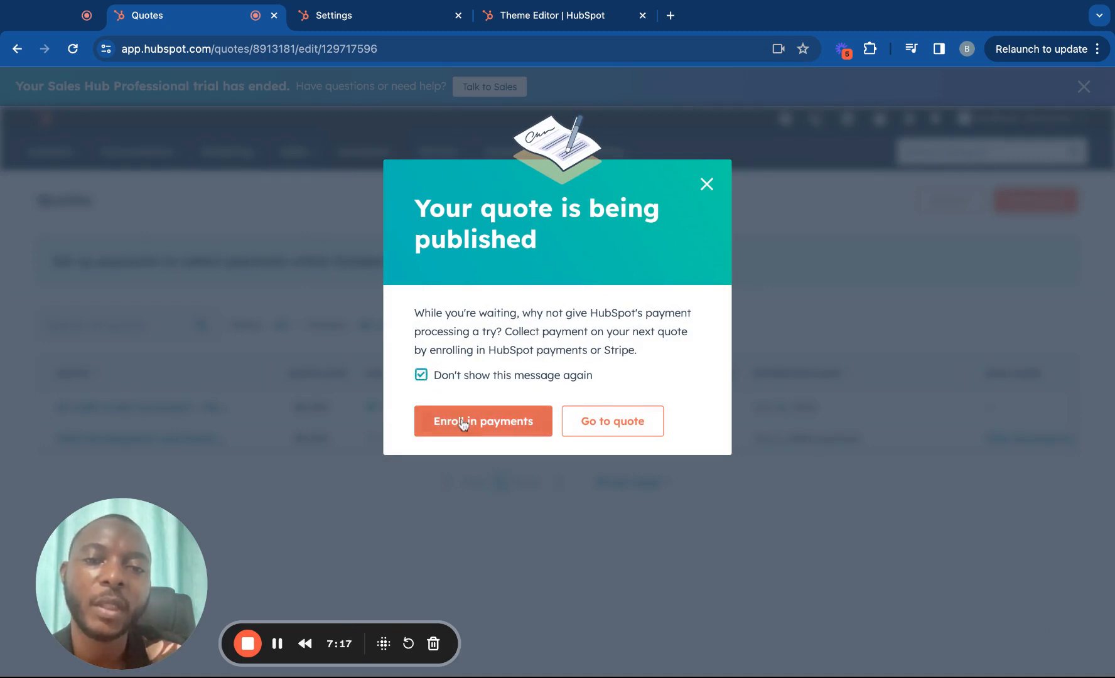
{"action": "left_click", "coordinate": [607, 421]}
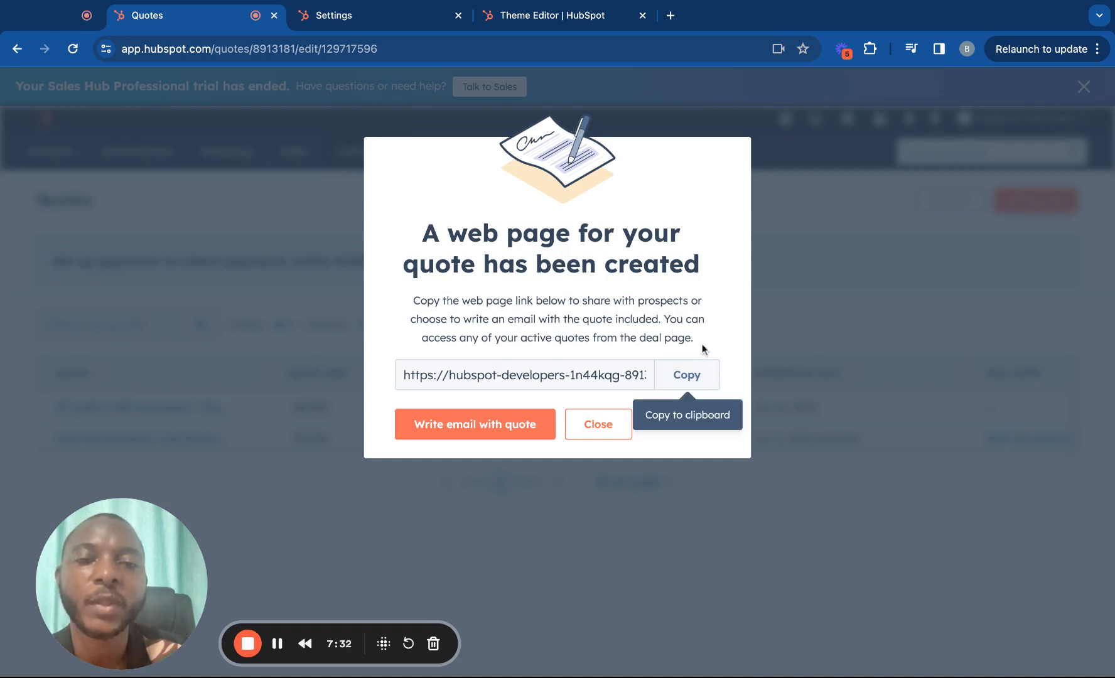
{"action": "left_click", "coordinate": [683, 372]}
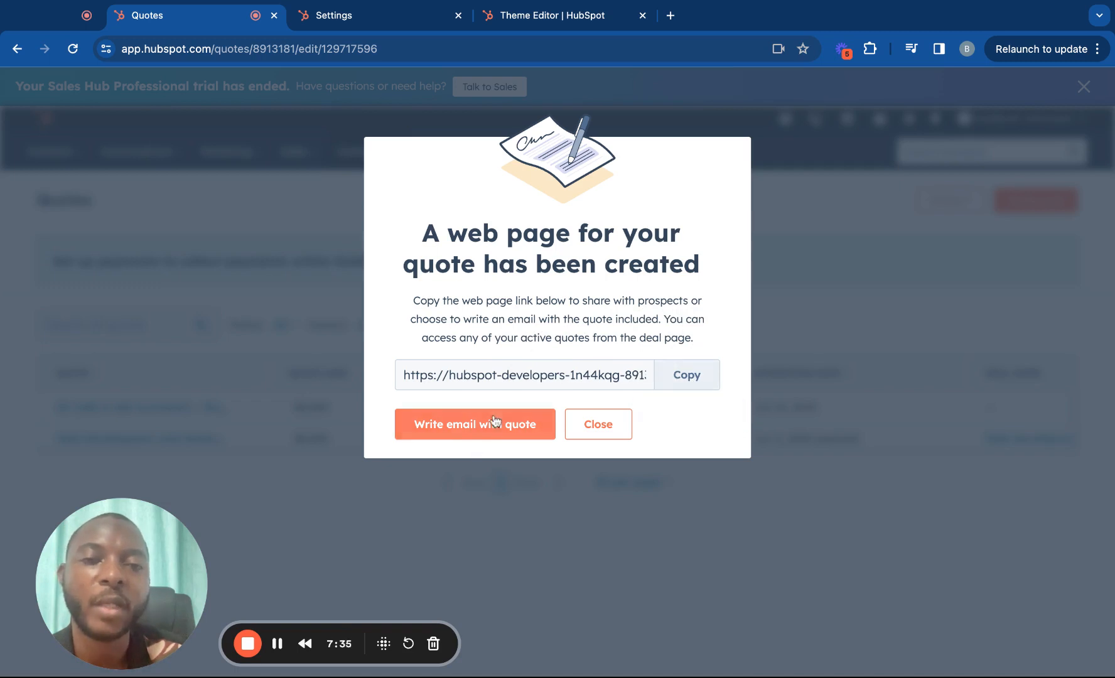
{"action": "left_click", "coordinate": [690, 377]}
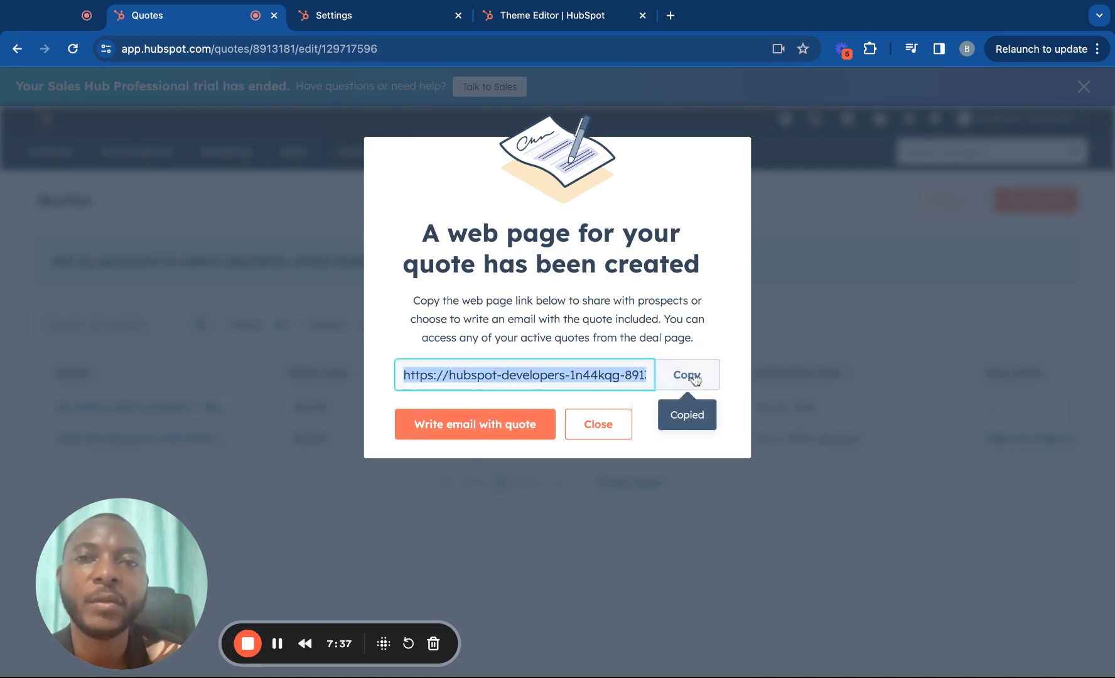
- Open the copied quote link in a new browser tab
{"action": "left_click", "coordinate": [670, 16]}
{"action": "key", "text": "super+v"}
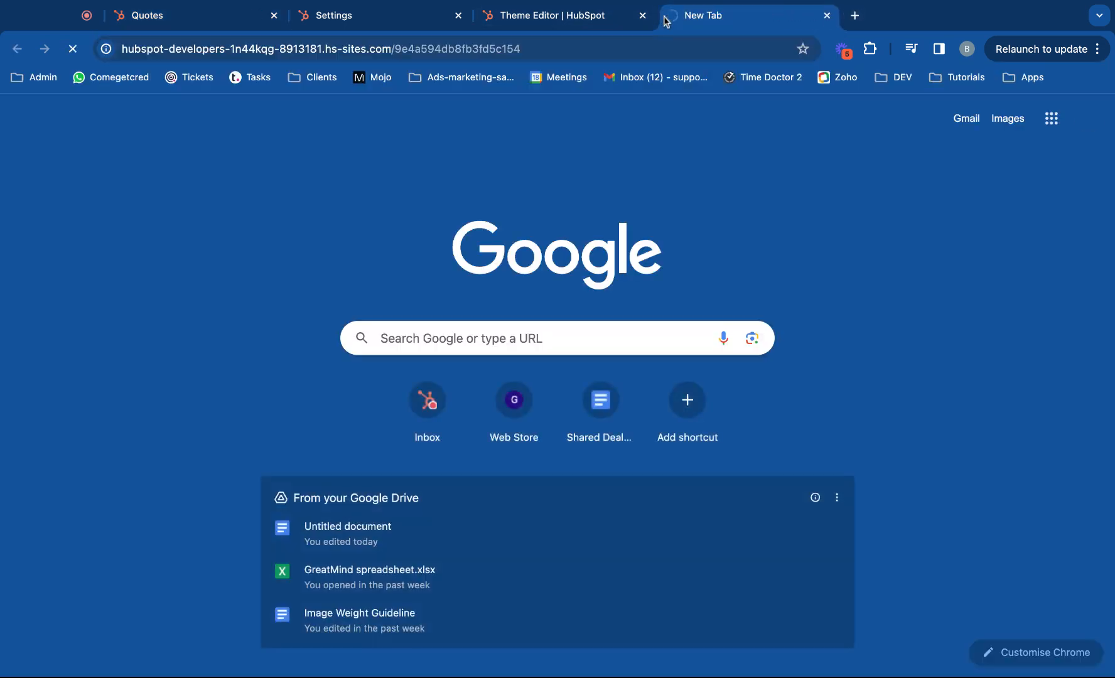
{"action": "key", "text": "Return"}
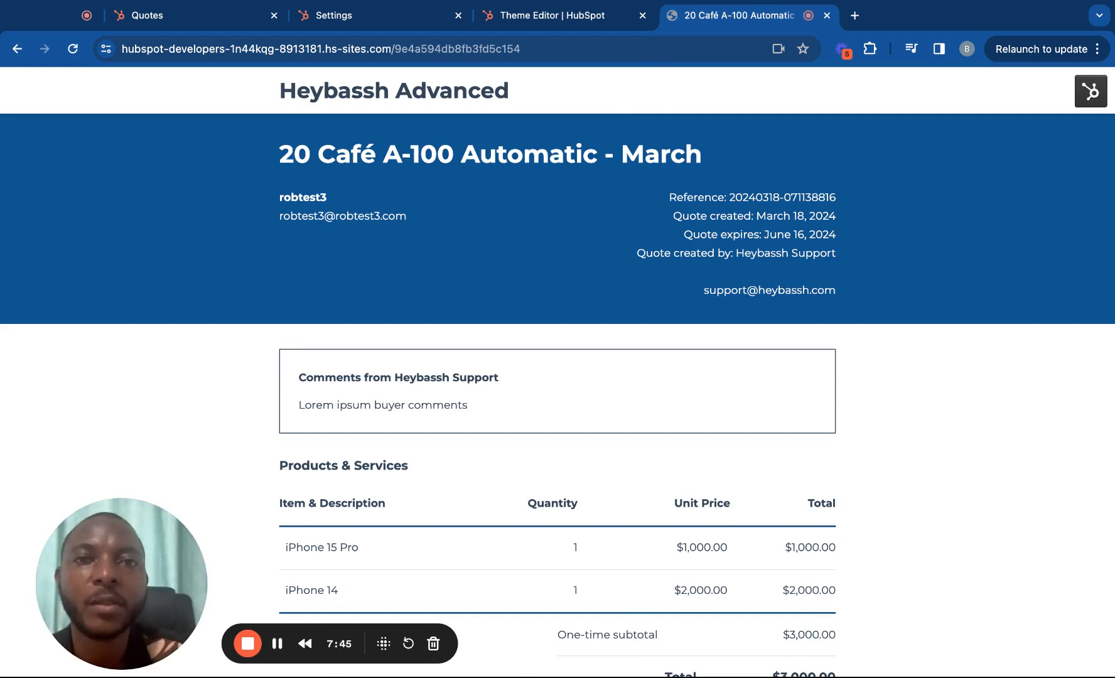
- Examine the published quote page from its header and line items down to the contact details and the download and print options
{"action": "scroll", "coordinate": [556, 253], "scroll_direction": "down", "scroll_amount": 1}
{"action": "scroll", "coordinate": [556, 371], "scroll_direction": "up", "scroll_amount": 1}
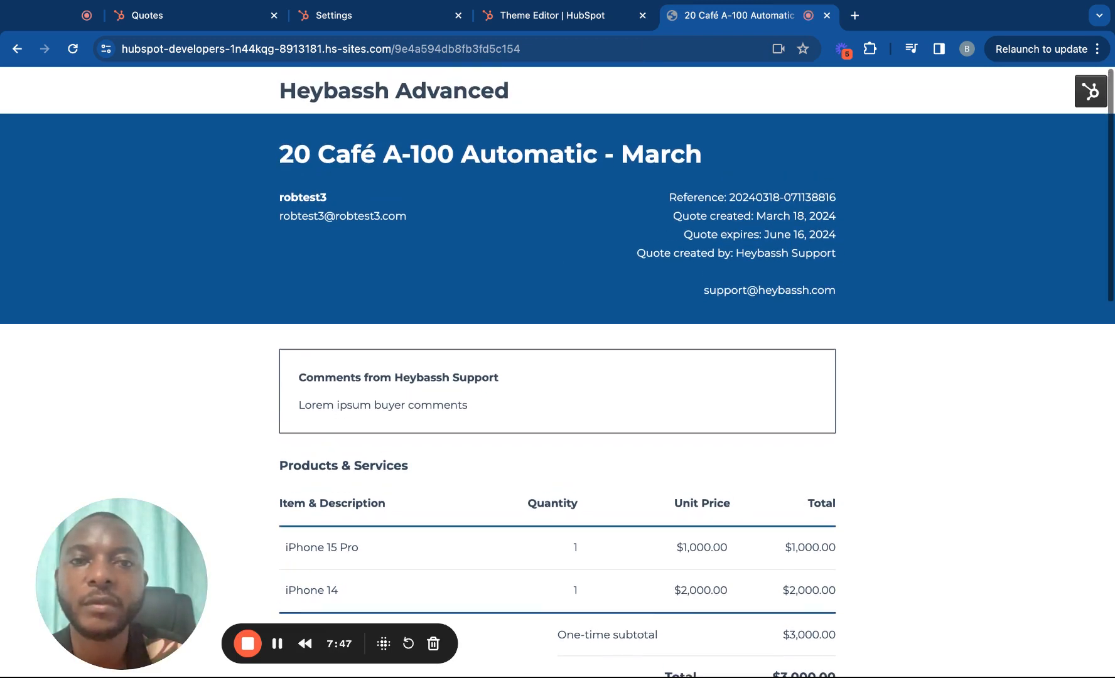
{"action": "scroll", "coordinate": [557, 374], "scroll_direction": "down", "scroll_amount": 5}
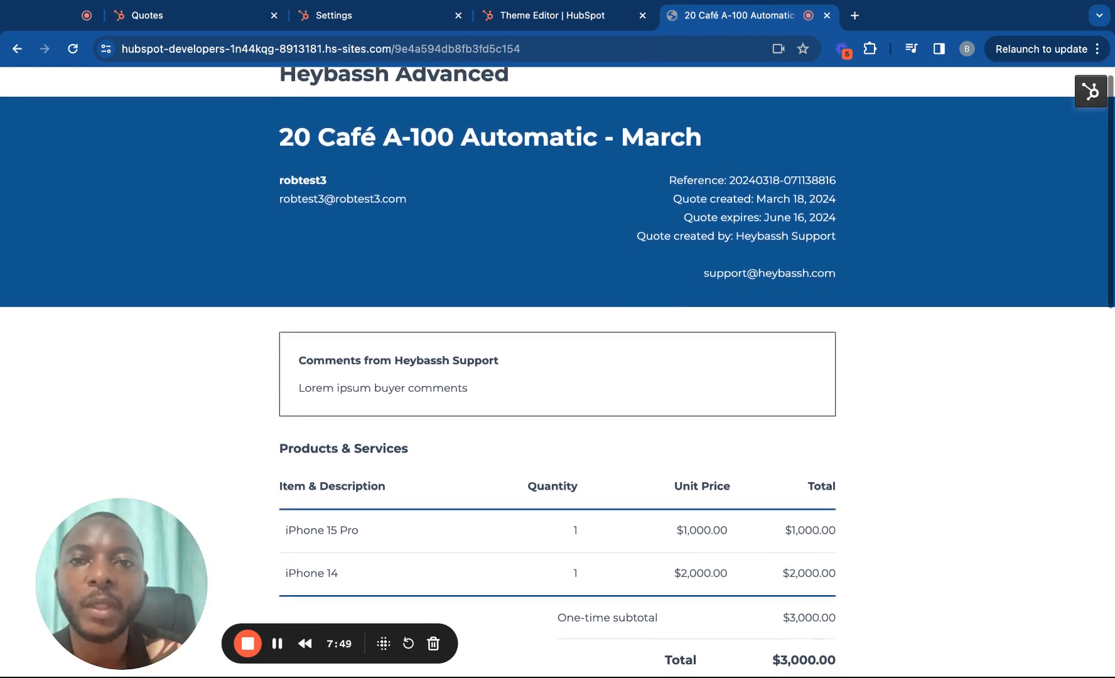
{"action": "scroll", "coordinate": [526, 292], "scroll_direction": "down", "scroll_amount": 20}
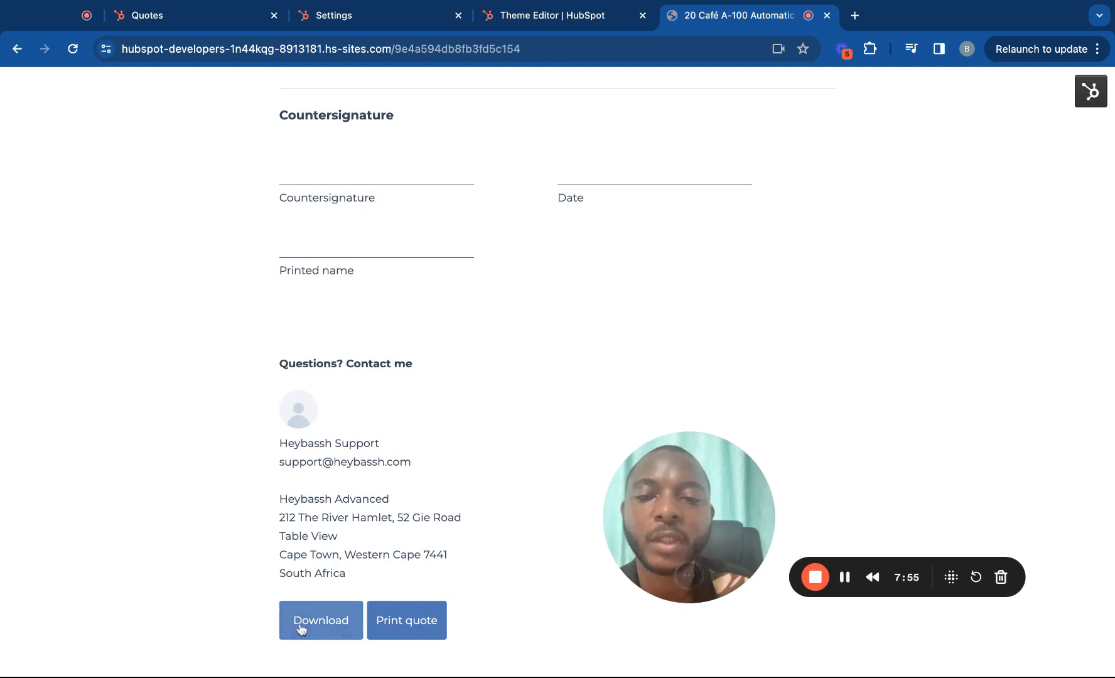
{"action": "scroll", "coordinate": [449, 380], "scroll_direction": "up", "scroll_amount": 6}
{"action": "scroll", "coordinate": [449, 380], "scroll_direction": "up", "scroll_amount": 20}
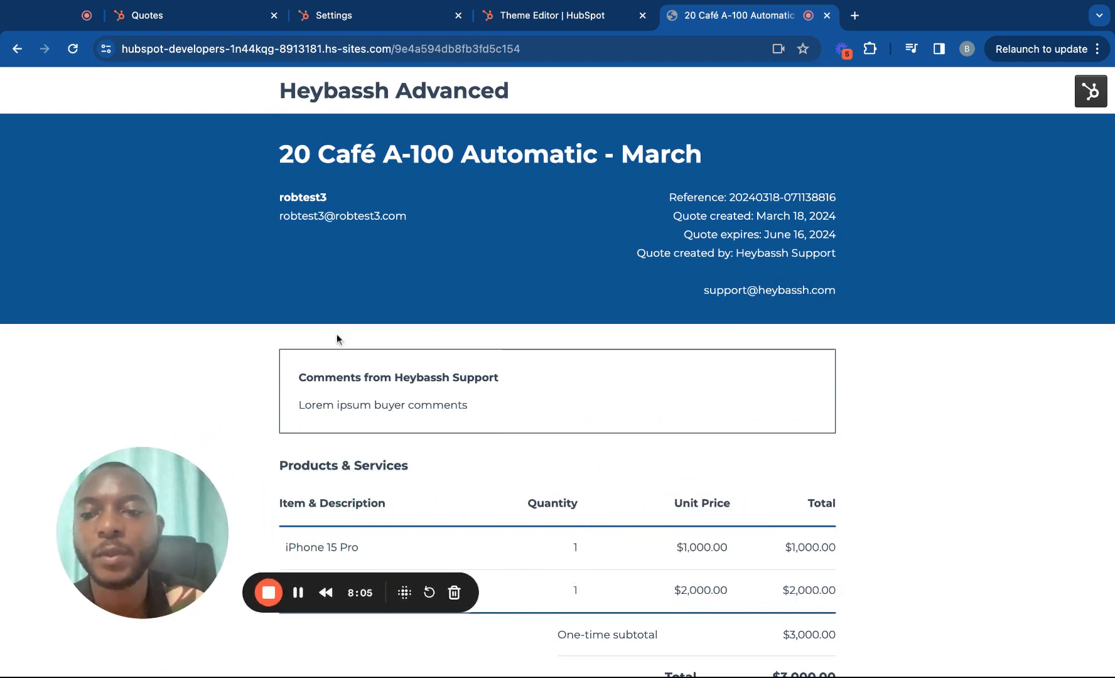
{"action": "left_click_drag", "start_coordinate": [207, 532], "coordinate": [173, 511]}
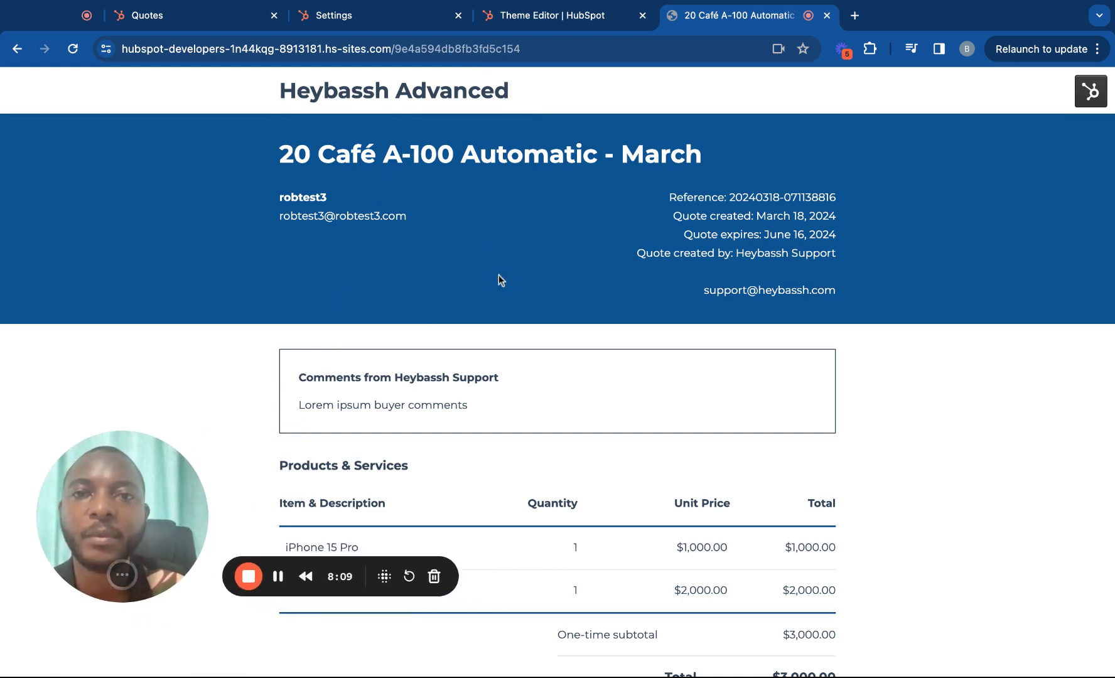